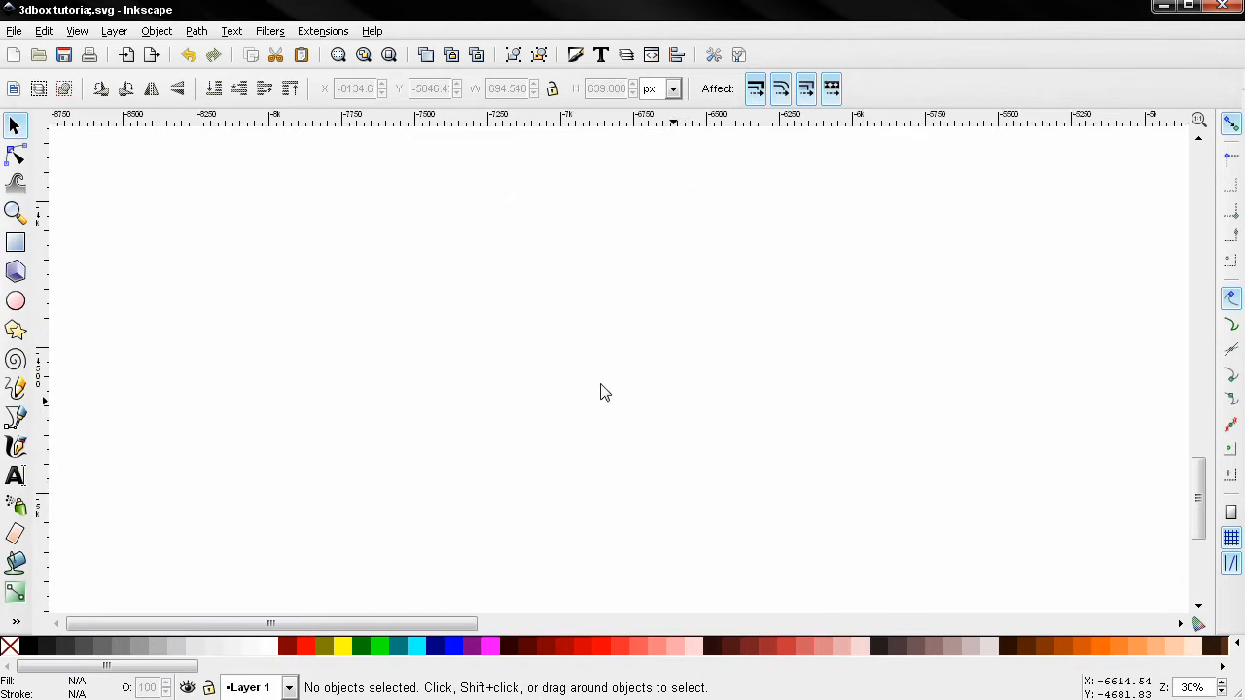
# Draw a dark rectangle on the empty canvas and set its size to 490 px wide by 630 px high.
pyautogui.click(16, 242)
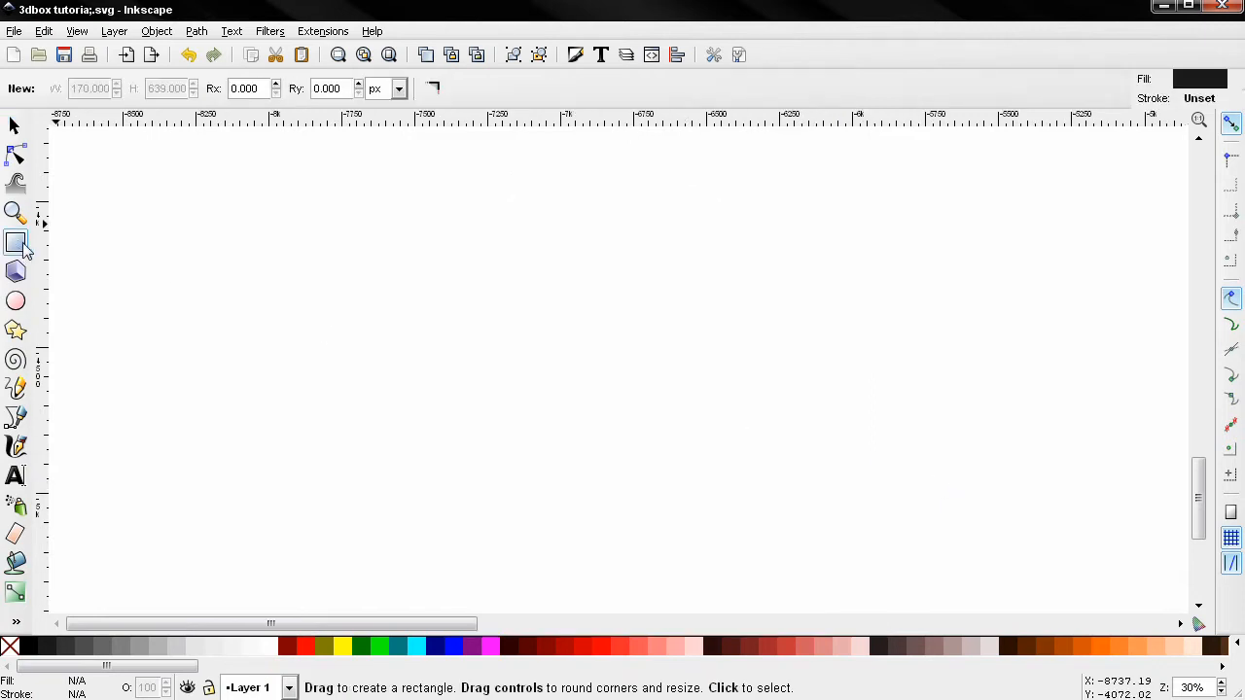
pyautogui.moveTo(172, 186); pyautogui.dragTo(542, 562)
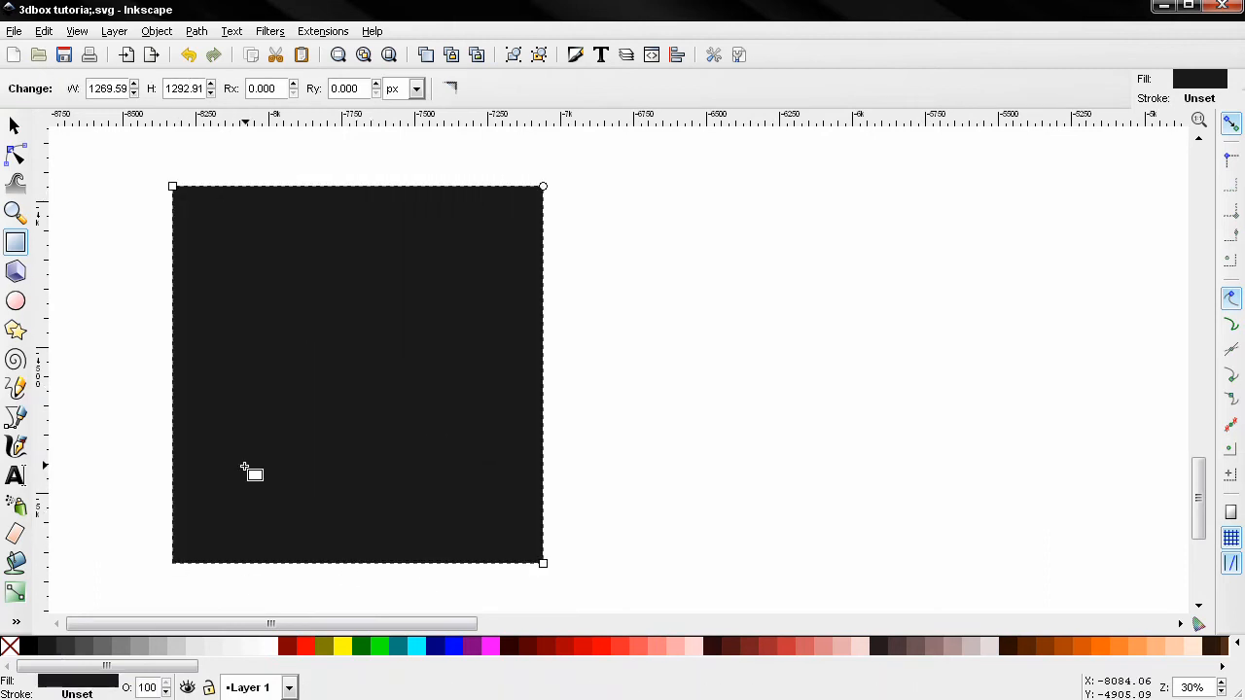
pyautogui.click(16, 125)
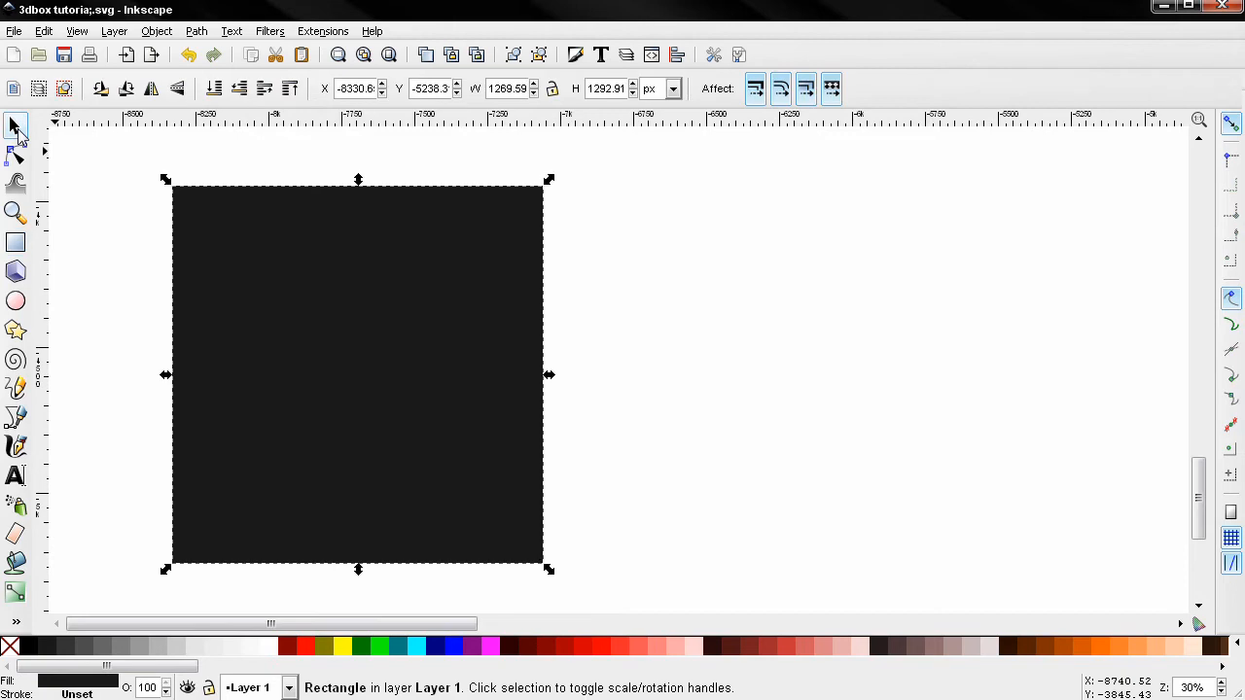
pyautogui.click(510, 89)
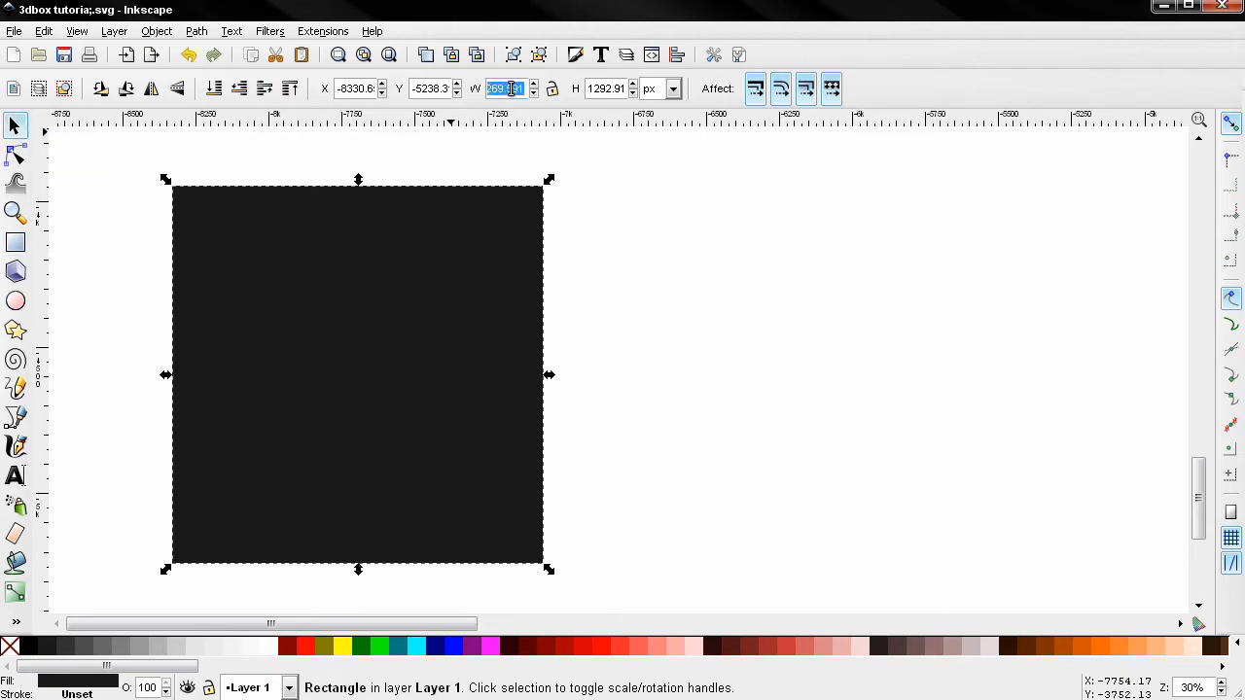
pyautogui.write('490')
pyautogui.press('Return')
pyautogui.click(616, 89)
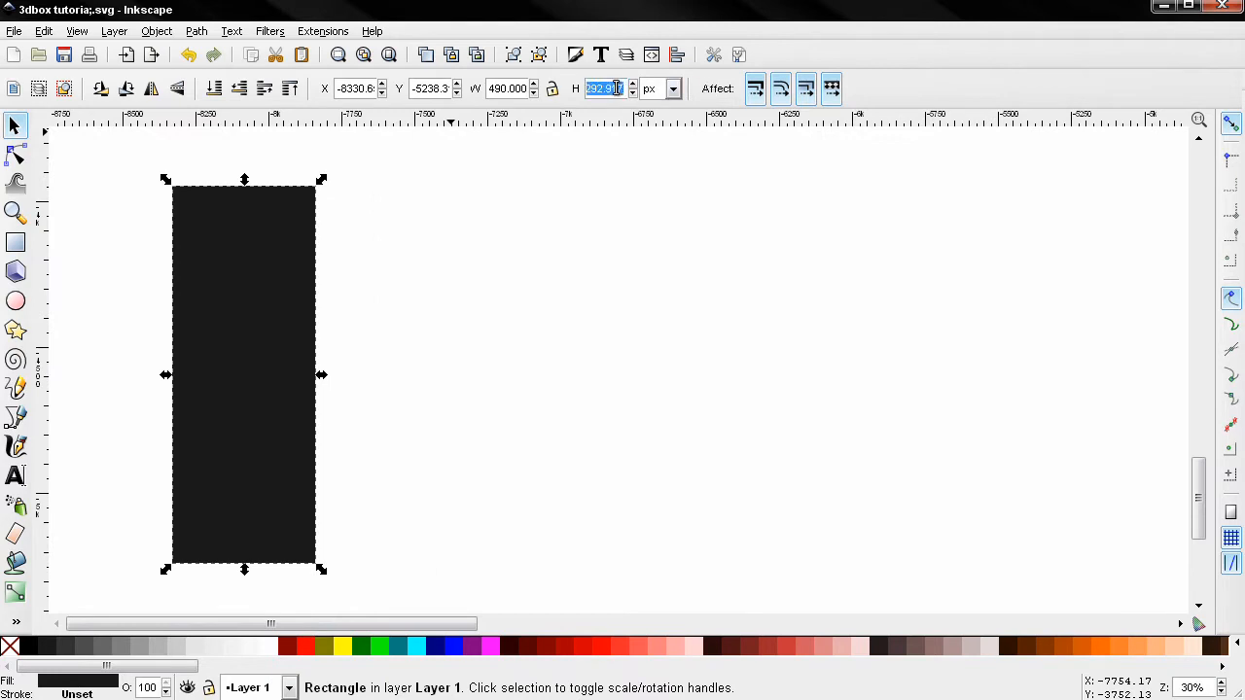
pyautogui.write('630')
pyautogui.press('Return')
# Duplicate the rectangle, set the copy's width to 170 px, and place it just left of the large panel.
pyautogui.moveTo(322, 300); pyautogui.dragTo(662, 233)
pyautogui.scroll(1, 567, 320)
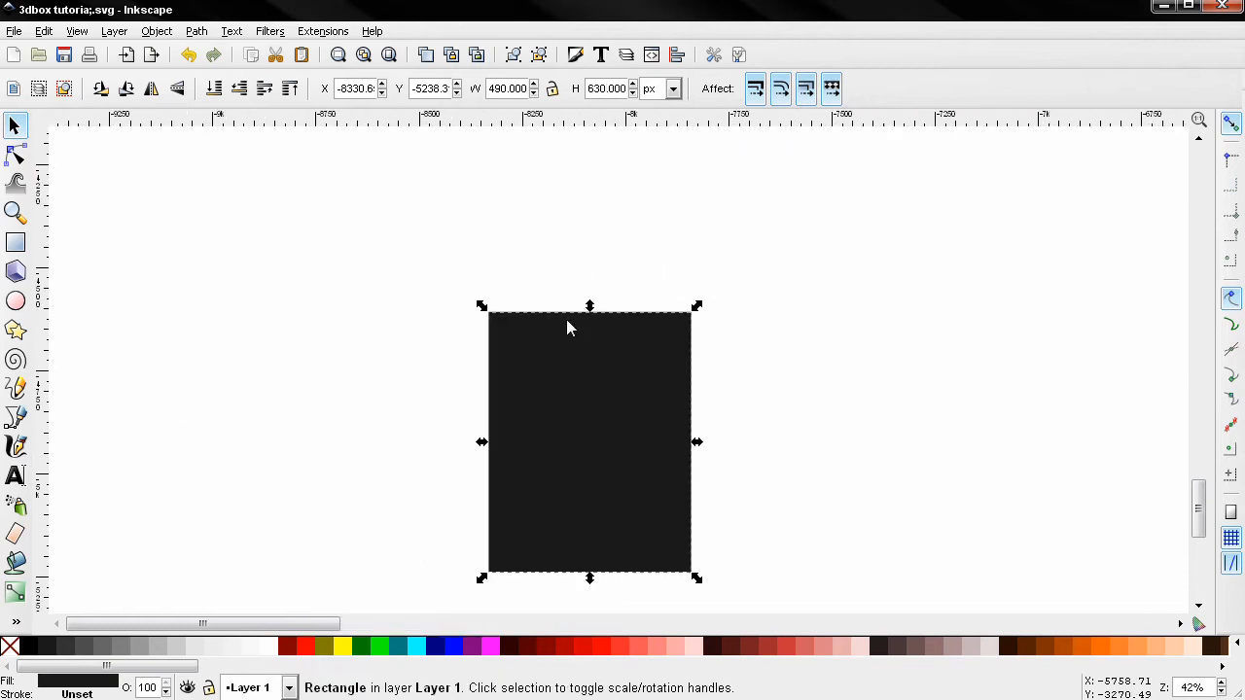
pyautogui.scroll(2, 572, 321)
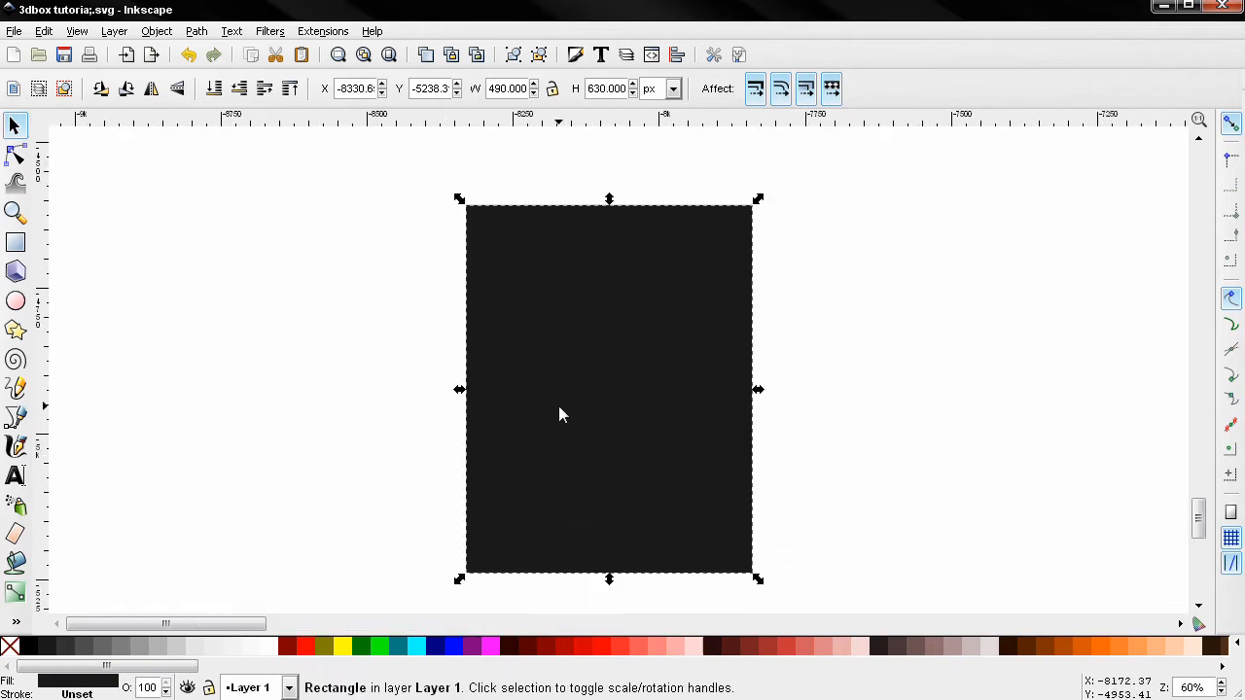
pyautogui.moveTo(606, 416); pyautogui.dragTo(278, 413)
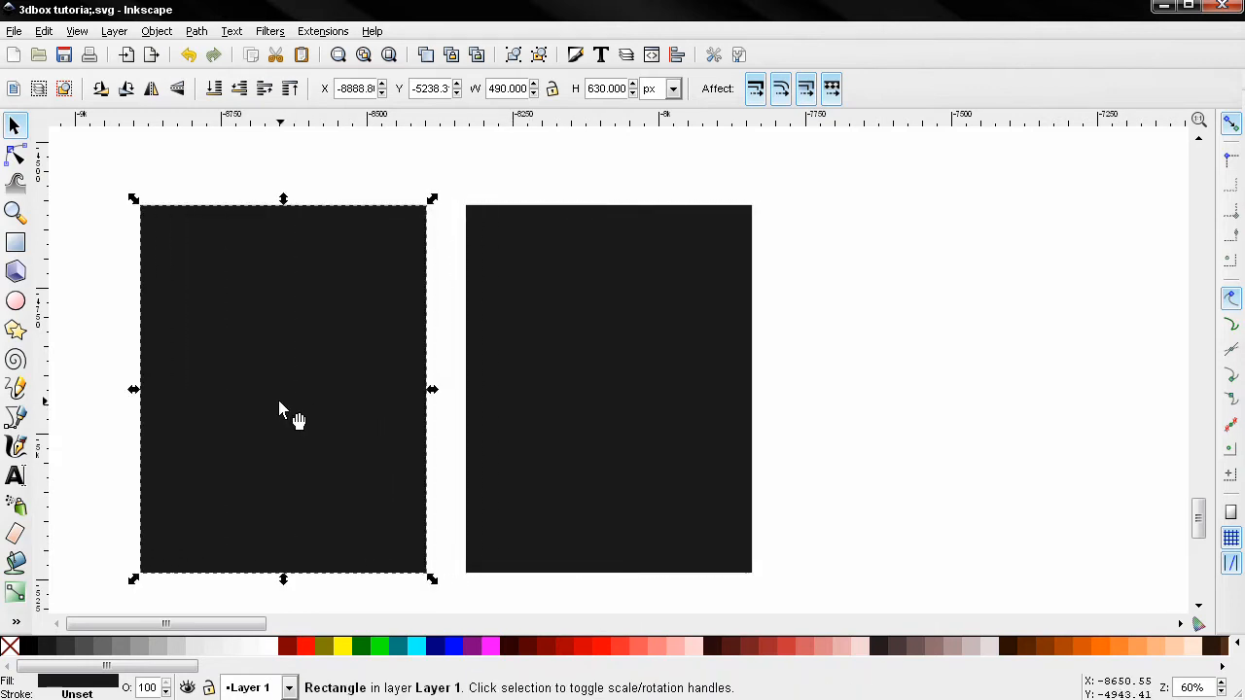
pyautogui.doubleClick(515, 88)
pyautogui.write('170')
pyautogui.press('Return')
pyautogui.moveTo(188, 422); pyautogui.dragTo(387, 420)
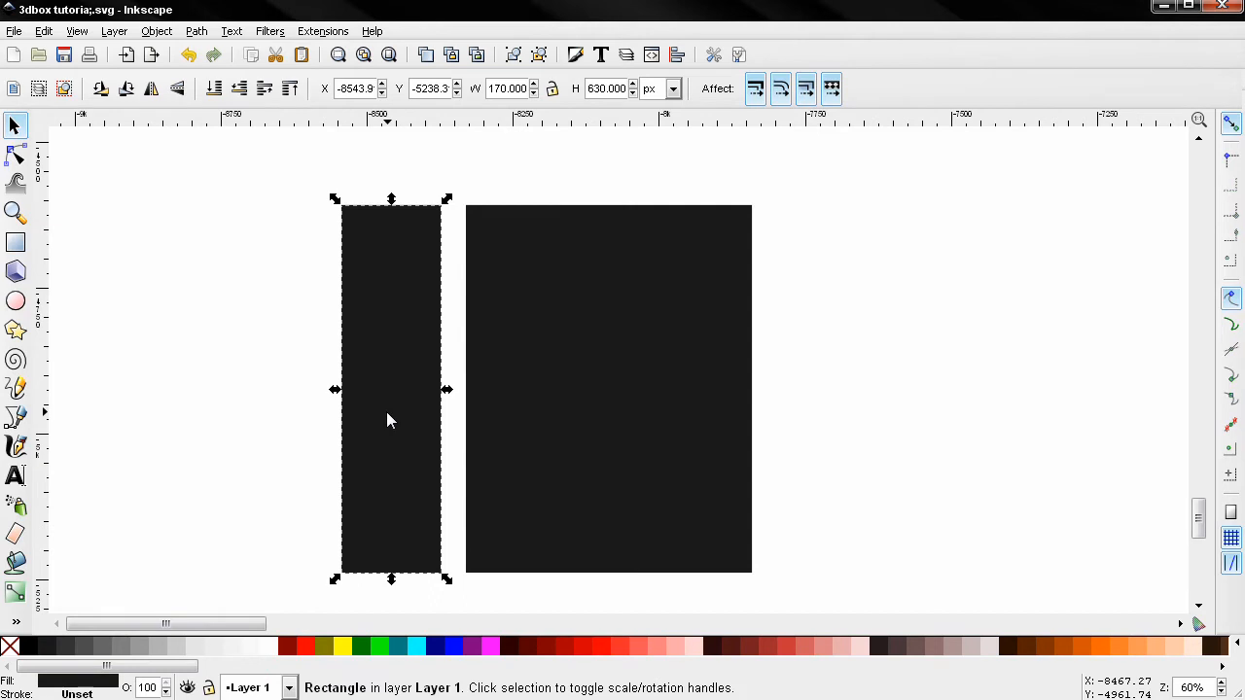
# Draw a rectangle about 262 by 113 px left of the narrow panel and fill it with red (#FF0000).
pyautogui.click(15, 242)
pyautogui.moveTo(90, 264); pyautogui.dragTo(244, 331)
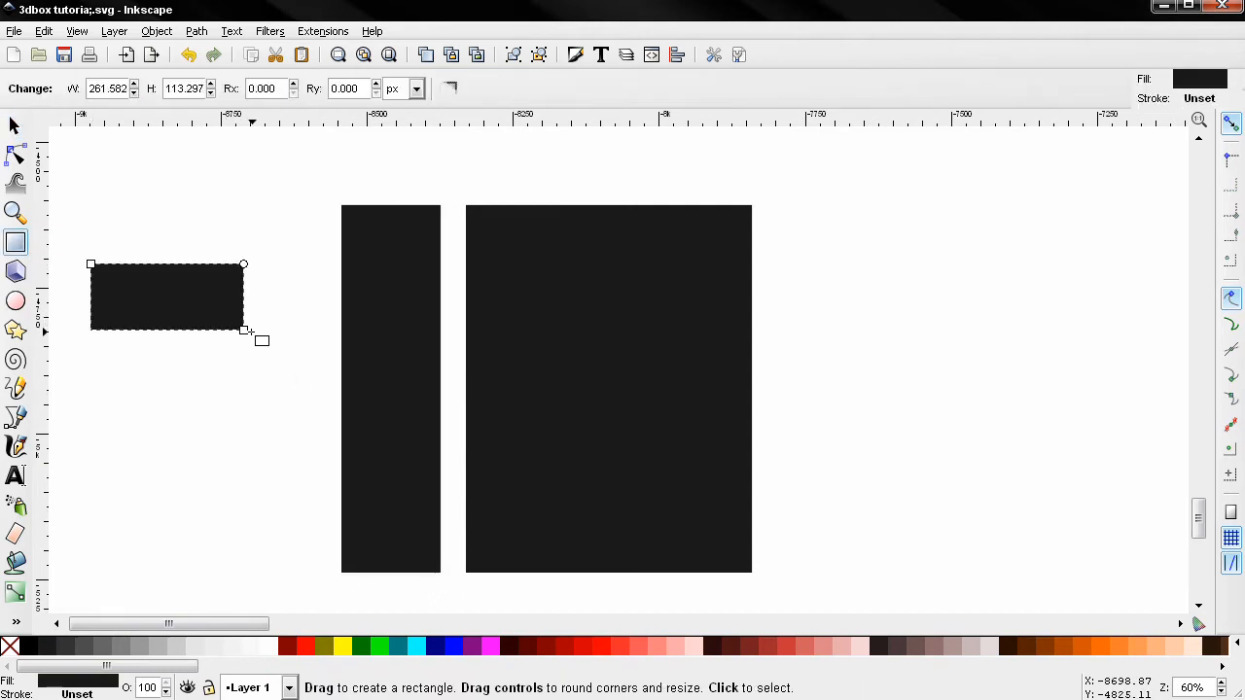
pyautogui.click(308, 646)
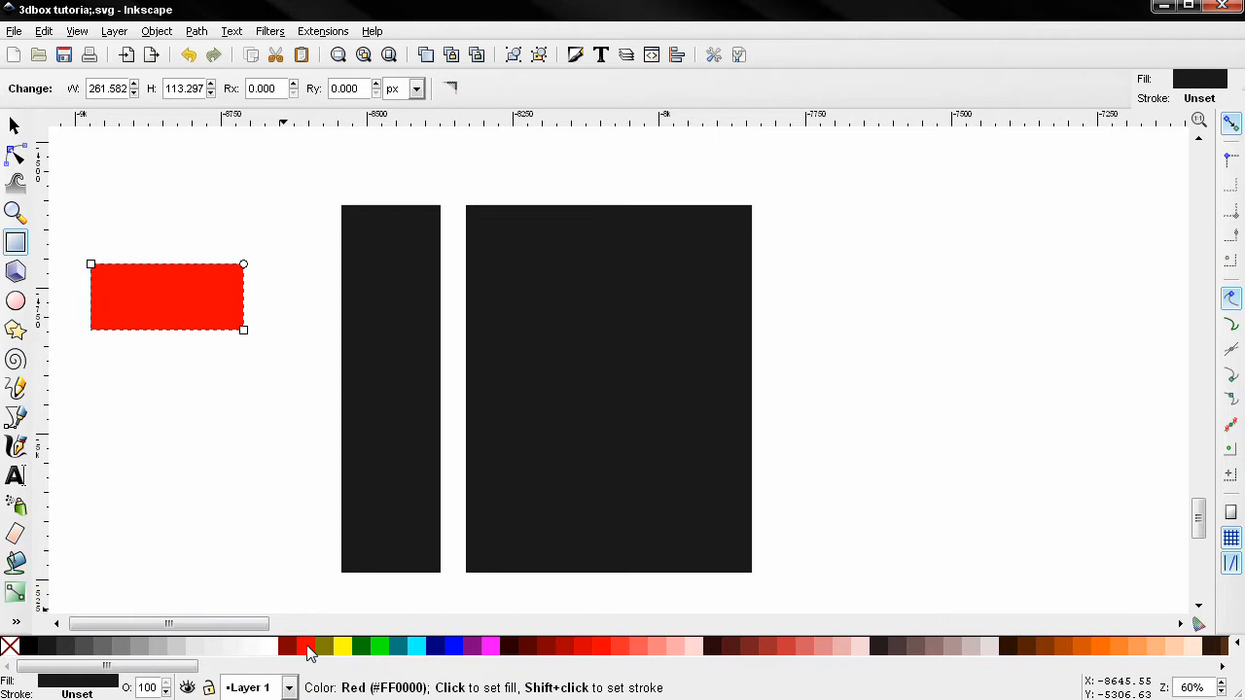
# Set the red rectangle's size to 452 px wide by 8 px high.
pyautogui.click(14, 125)
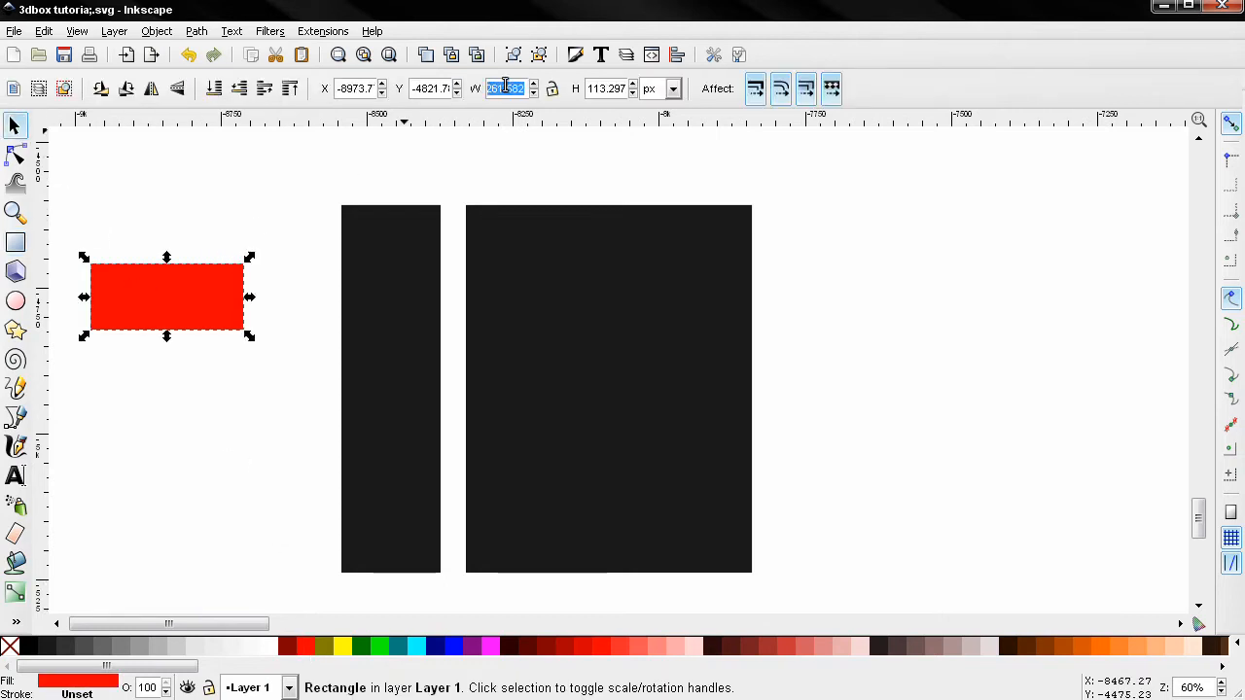
pyautogui.write('45')
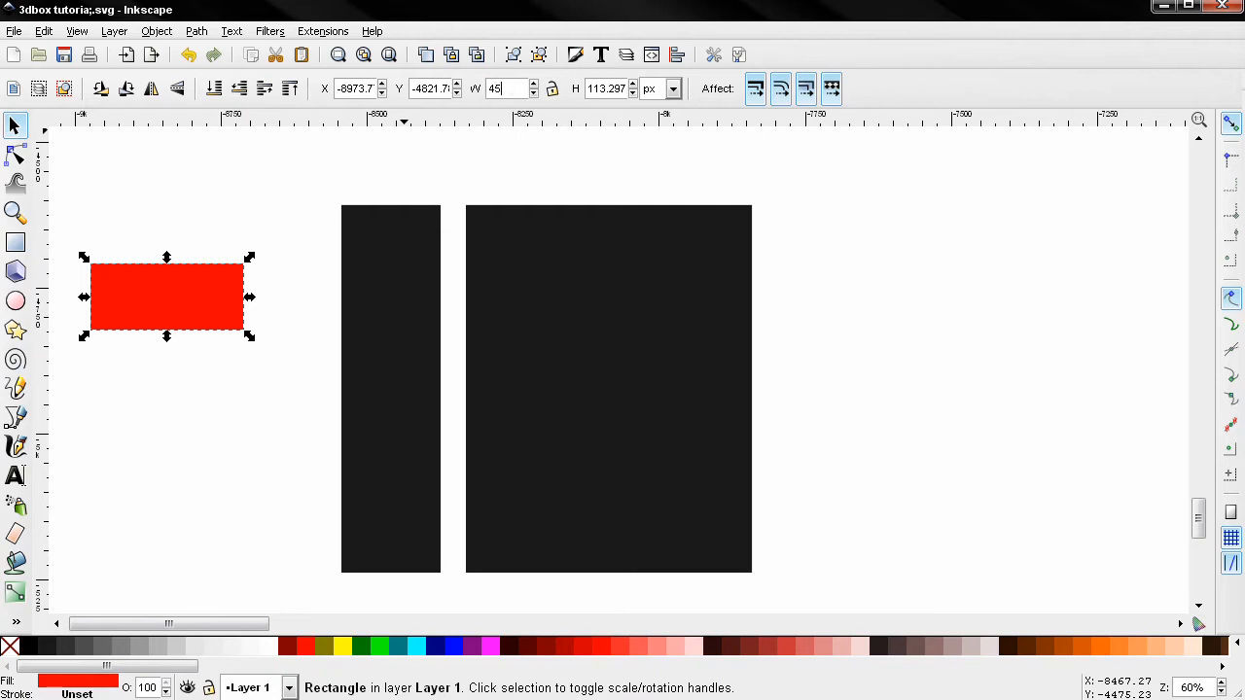
pyautogui.write('2')
pyautogui.press('Return')
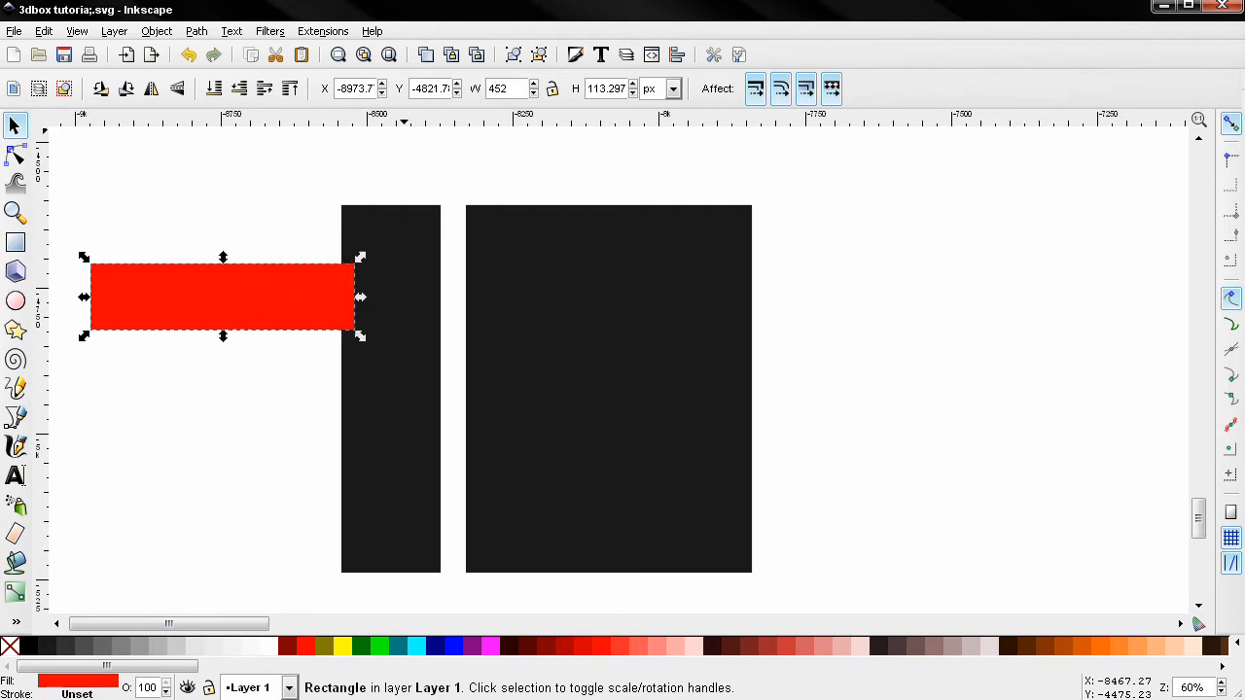
pyautogui.press('Tab')
pyautogui.write('8')
pyautogui.press('Return')
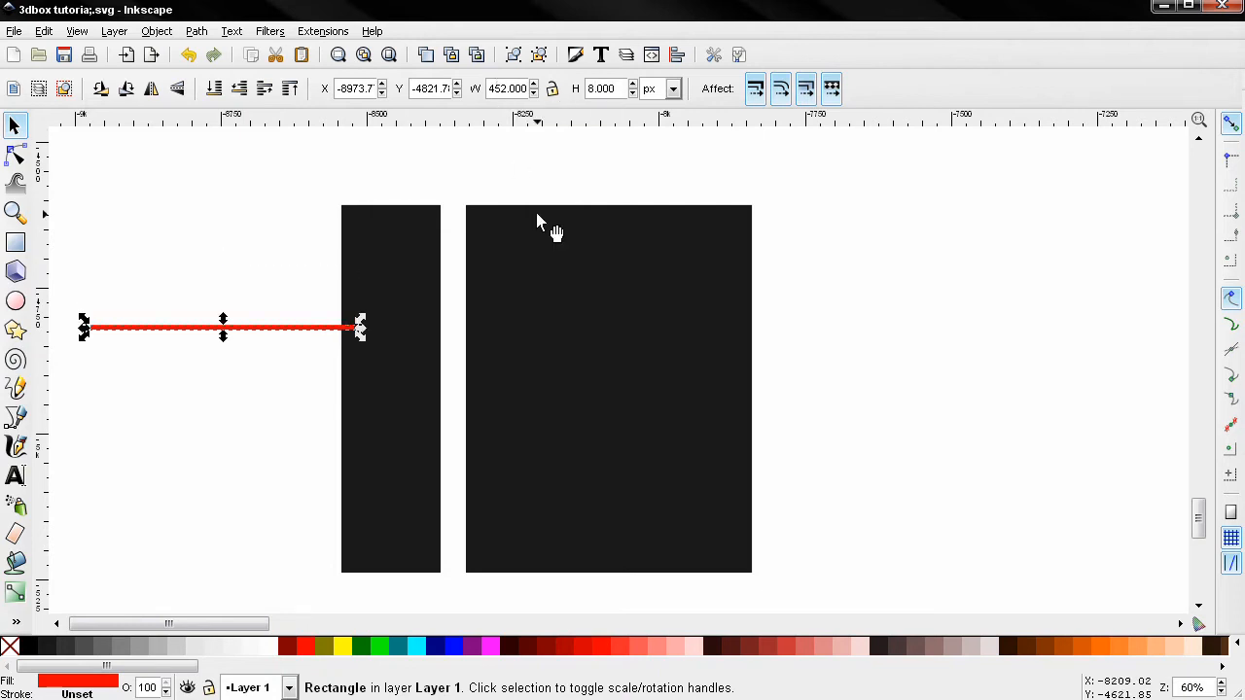
# Centre the red bar horizontally on the large panel and move it straight up near the panel's upper edge.
pyautogui.keyDown('shift'); pyautogui.click(596, 390); pyautogui.keyUp('shift')
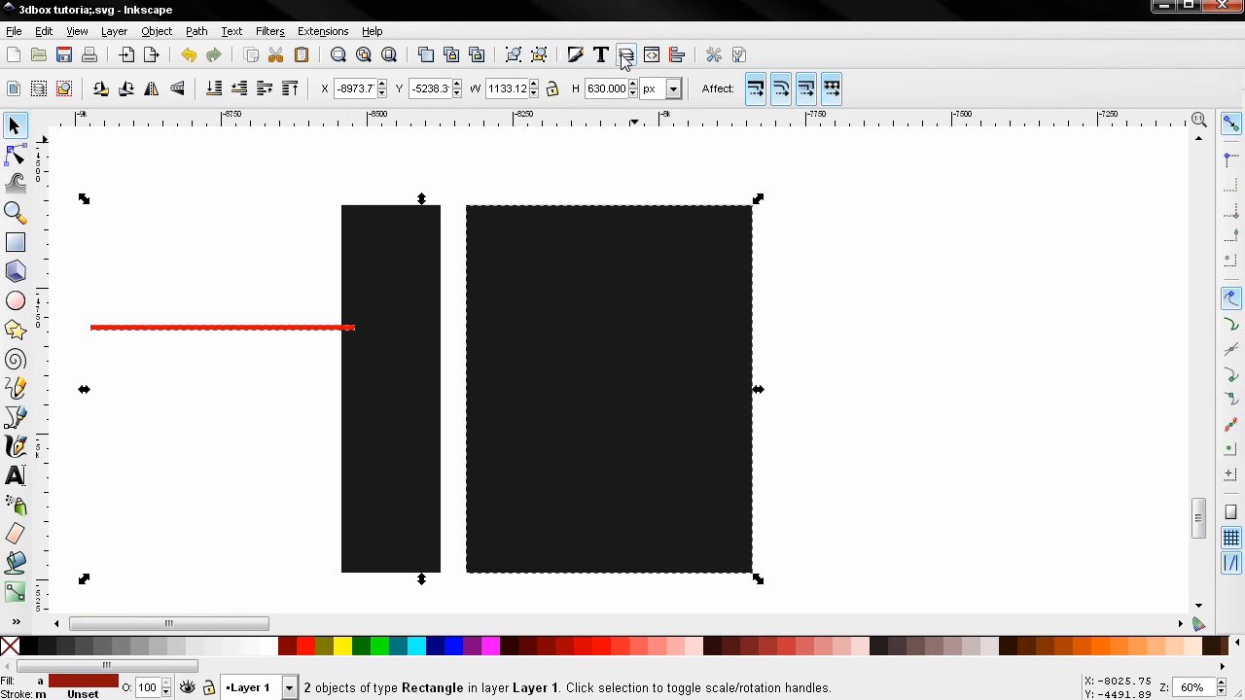
pyautogui.click(676, 56)
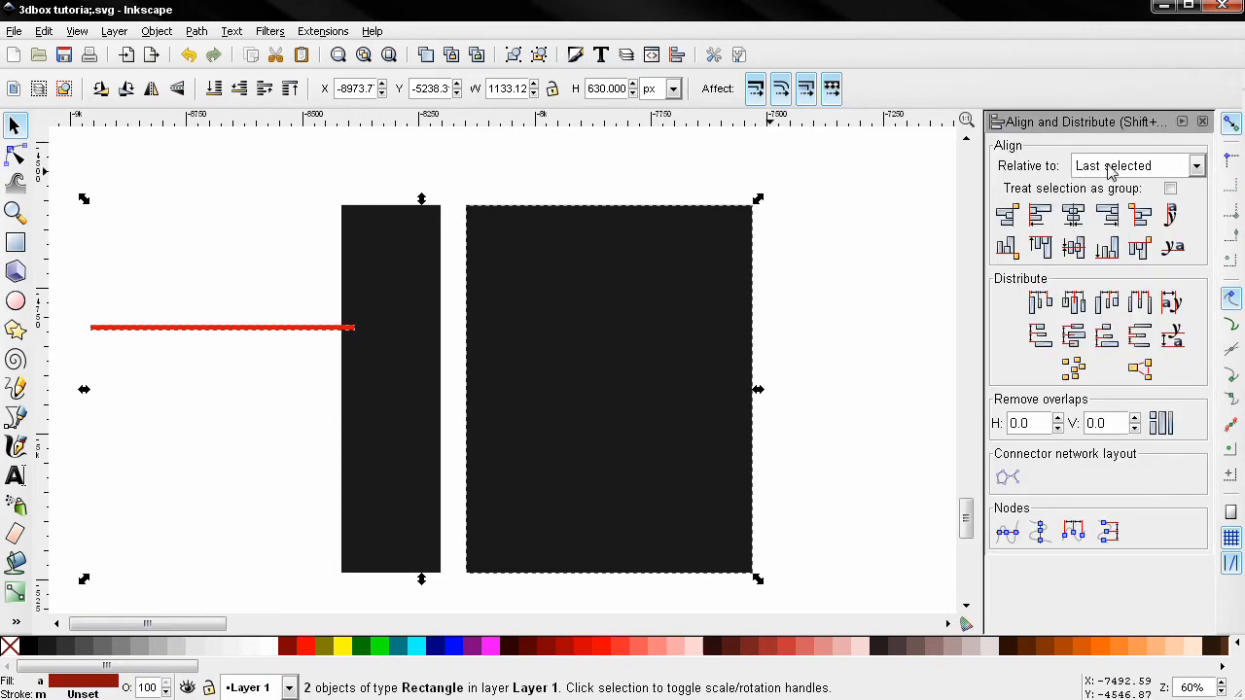
pyautogui.click(1074, 214)
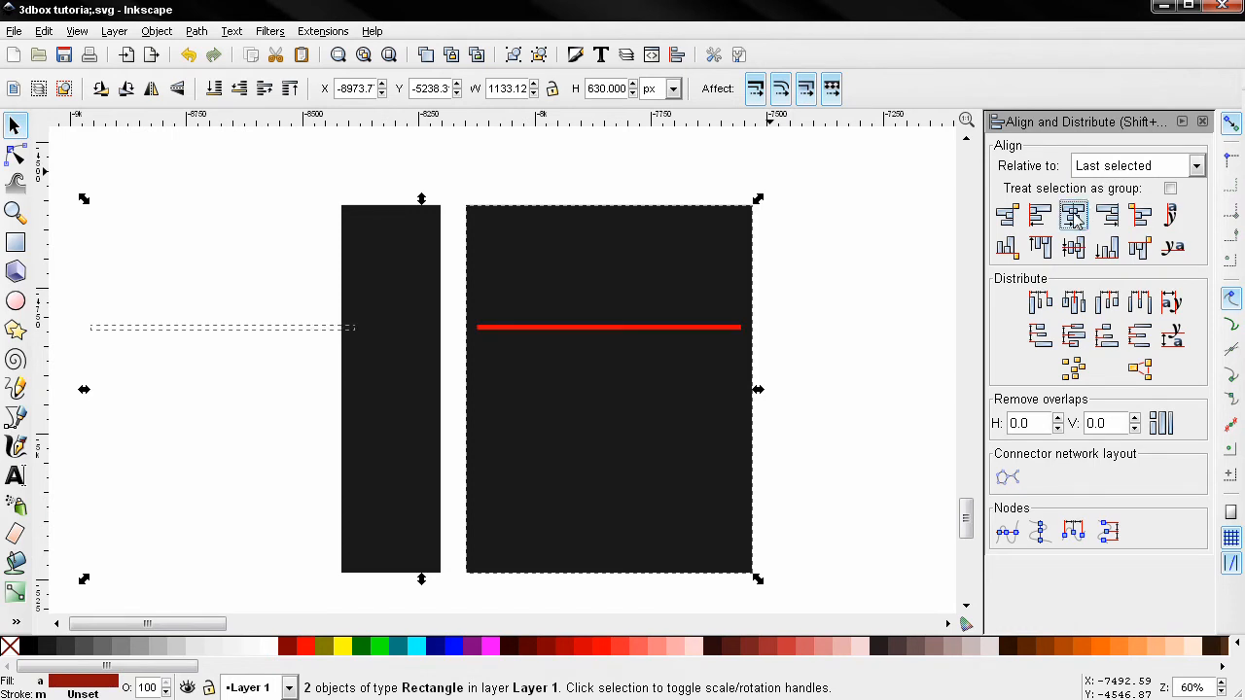
pyautogui.click(852, 308)
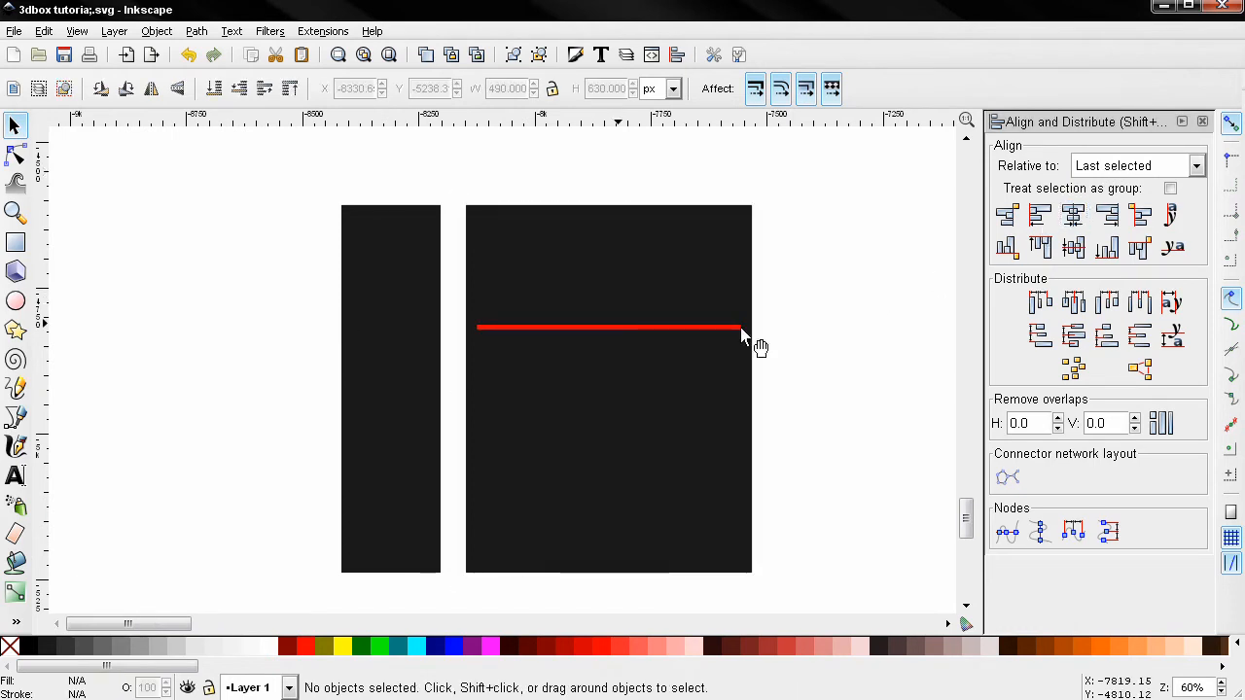
pyautogui.click(626, 327)
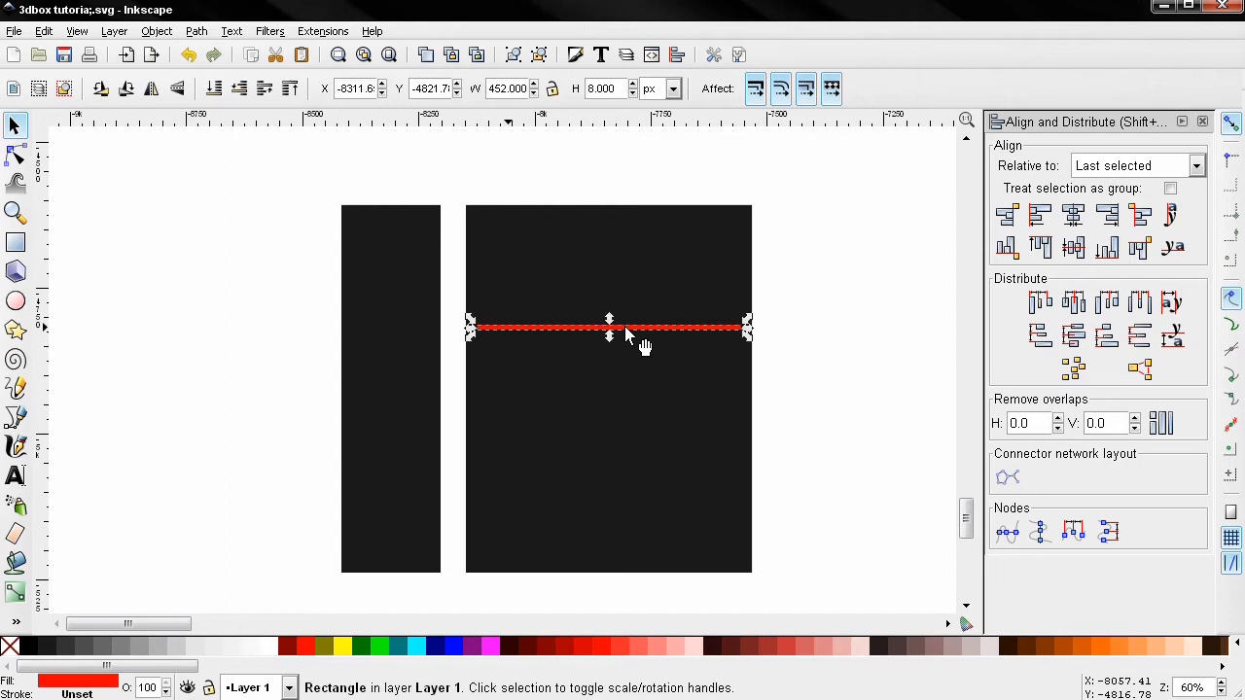
pyautogui.moveTo(628, 328); pyautogui.dragTo(628, 223)
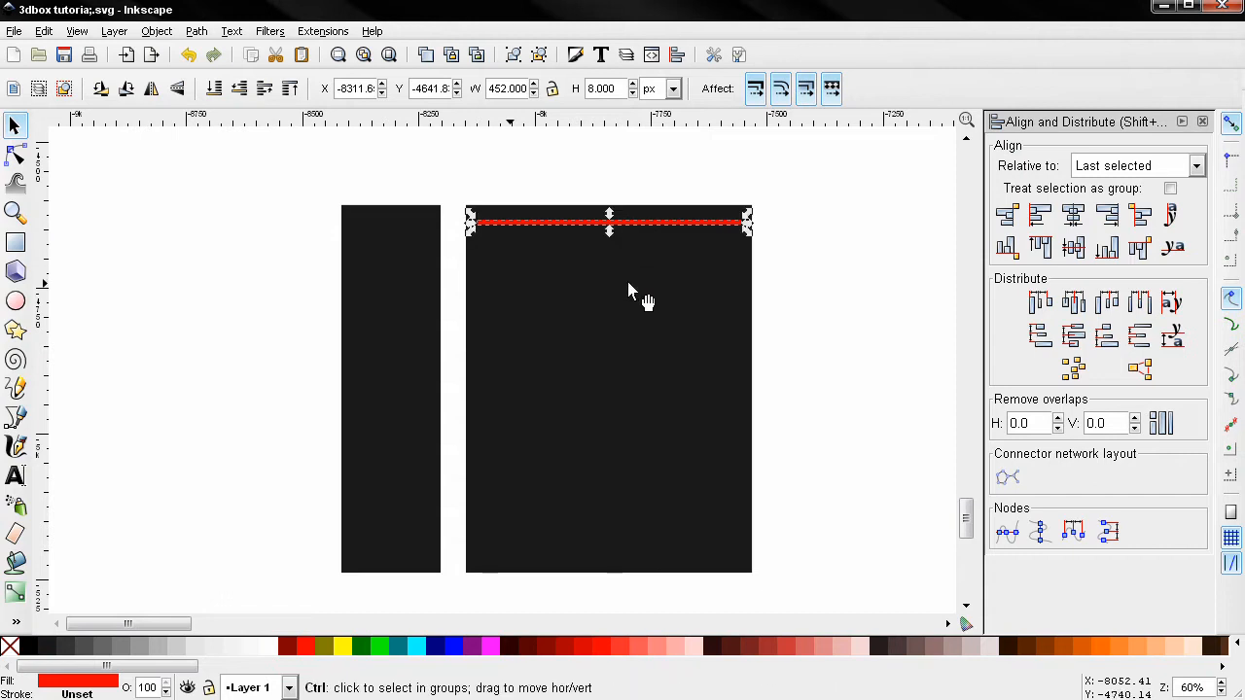
# Duplicate the red bar to the left at the same height and set the copy's width to 138 px.
pyautogui.moveTo(625, 226); pyautogui.dragTo(314, 228)
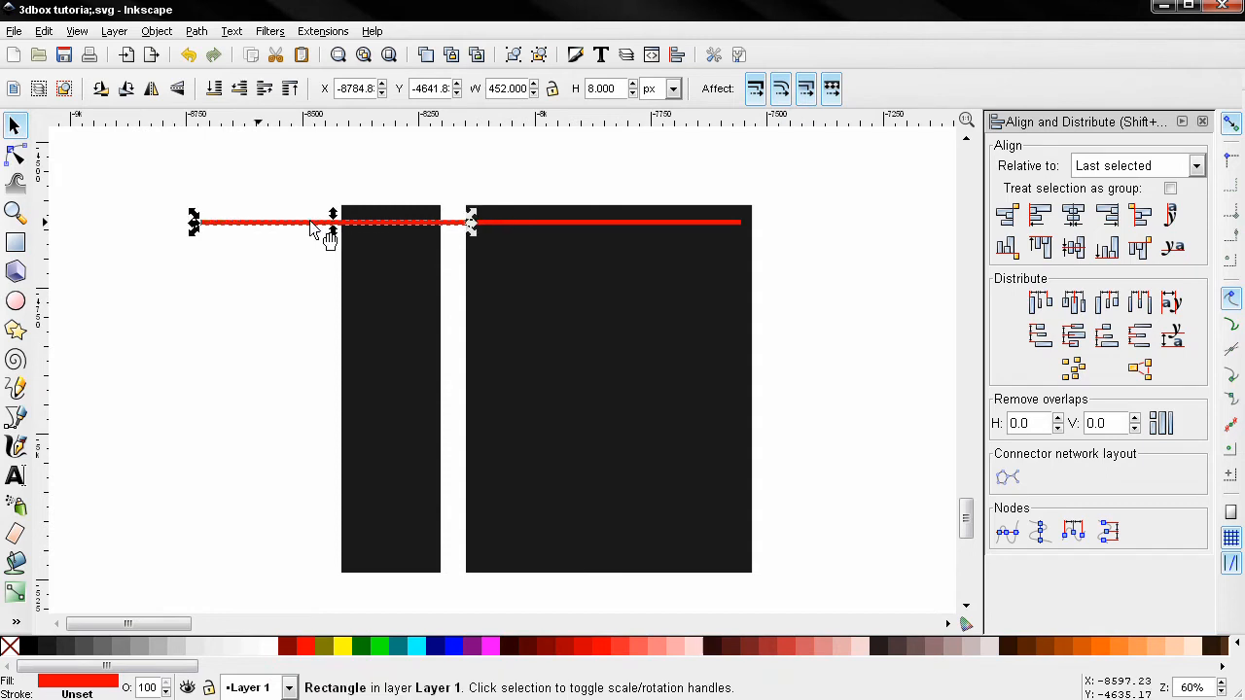
pyautogui.doubleClick(510, 89)
pyautogui.write('138')
pyautogui.press('Return')
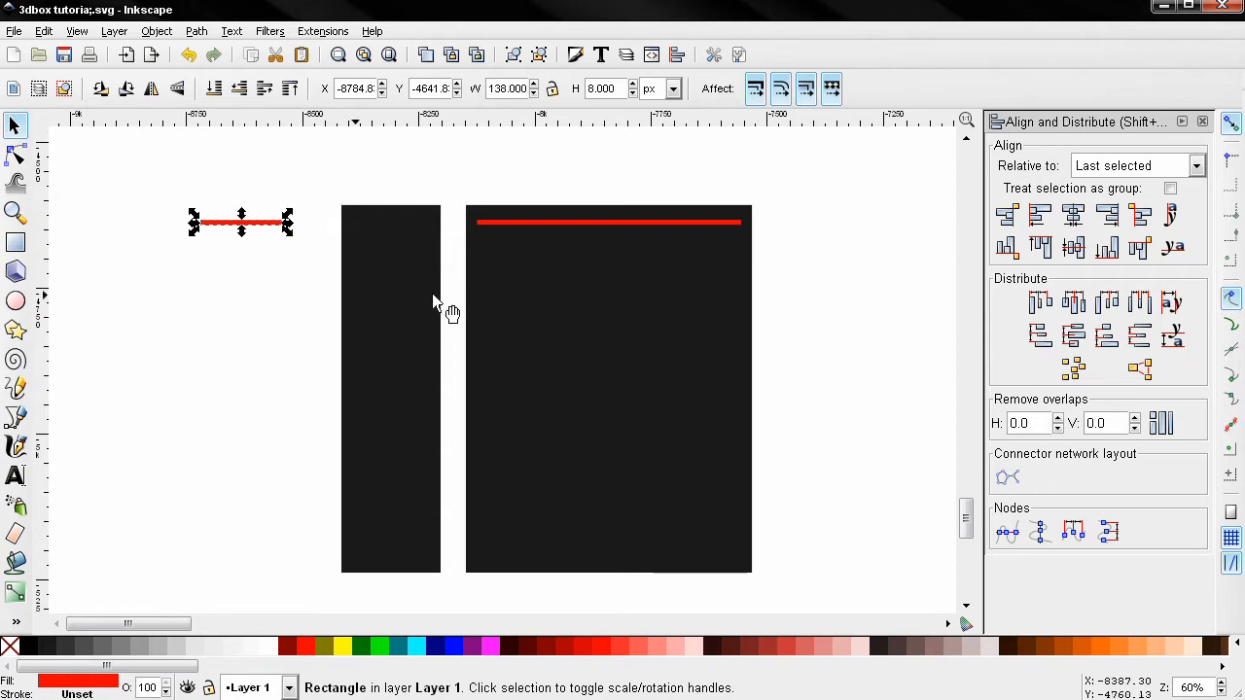
# Centre the short red bar horizontally on the narrow panel.
pyautogui.keyDown('shift'); pyautogui.click(401, 383); pyautogui.keyUp('shift')
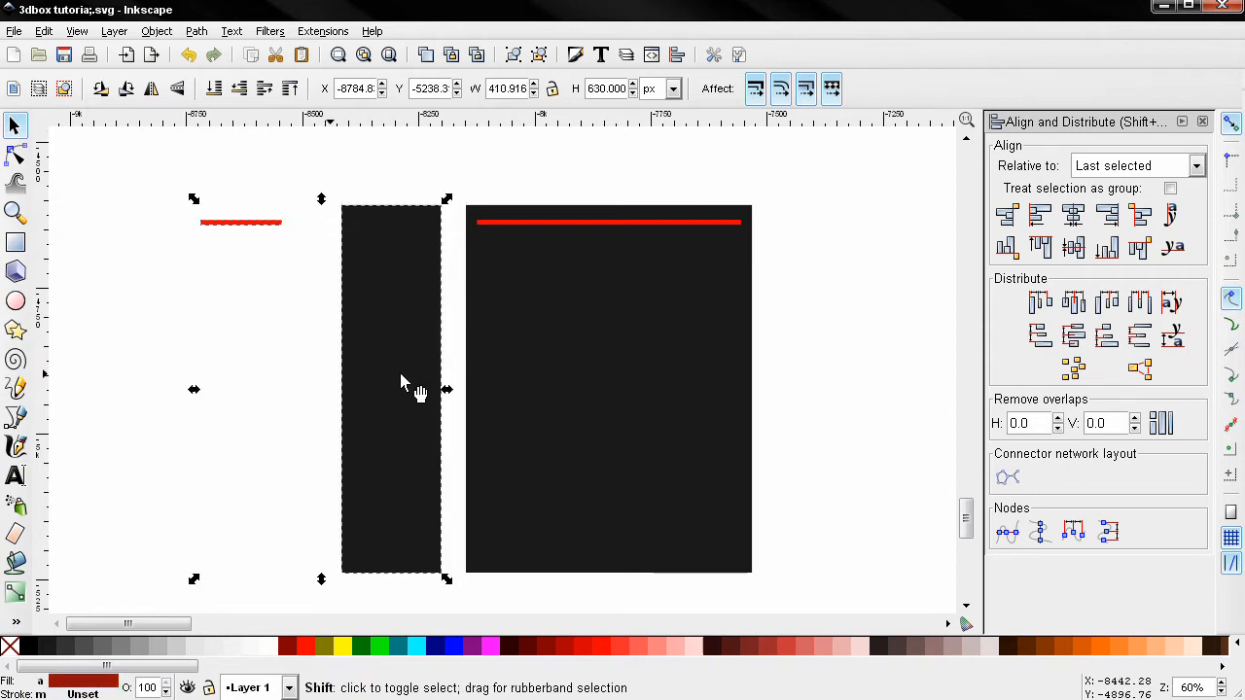
pyautogui.click(1076, 217)
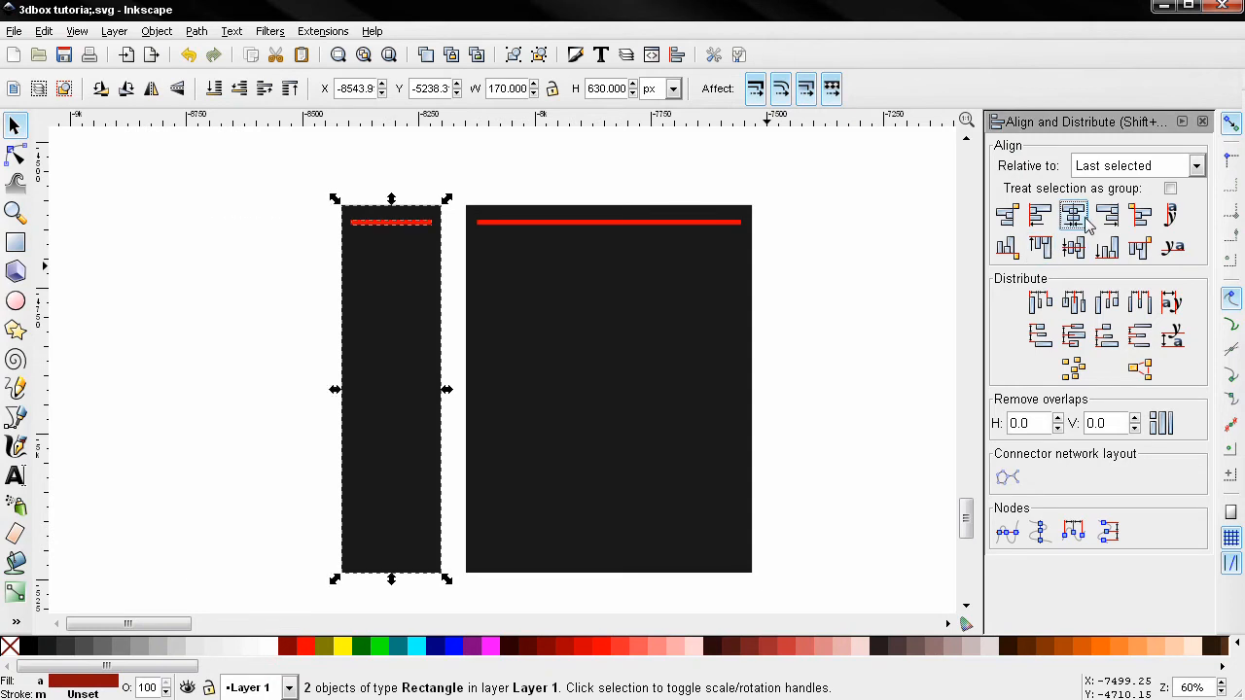
pyautogui.click(868, 257)
# Duplicate both red bars and move the copies straight down near the lower edges of the two panels.
pyautogui.moveTo(860, 268); pyautogui.dragTo(325, 208)
pyautogui.hotkey('ctrl', 'd')
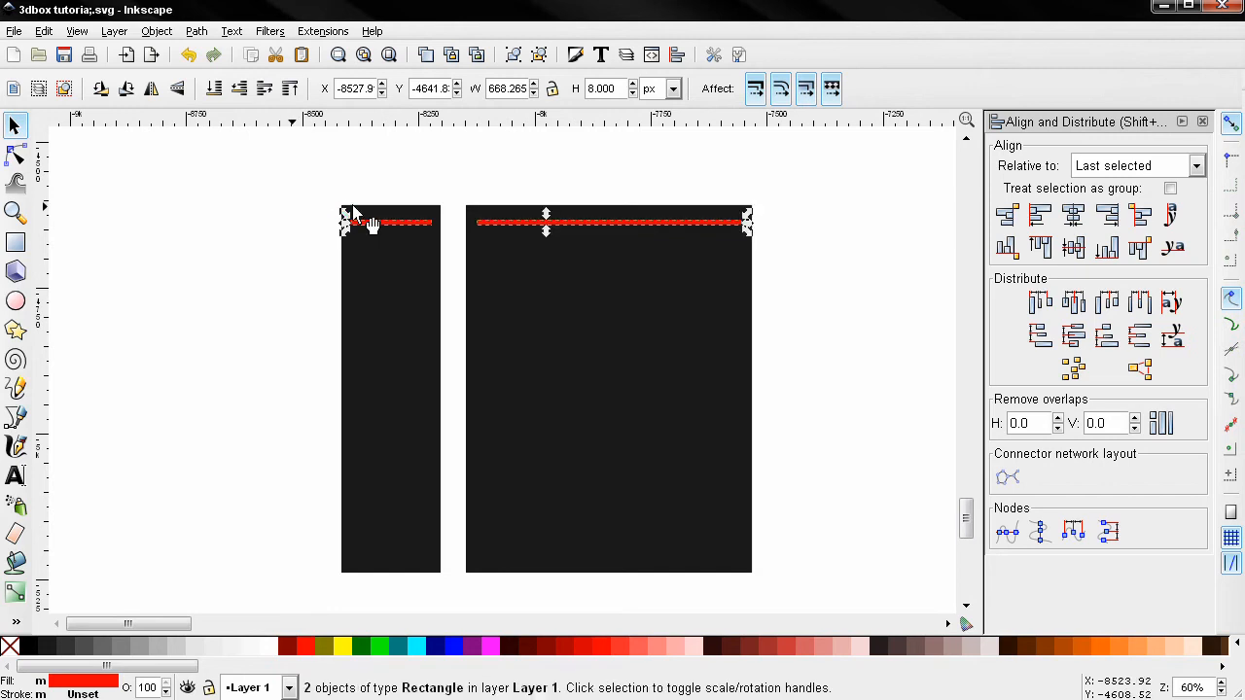
pyautogui.moveTo(575, 222); pyautogui.dragTo(590, 566)
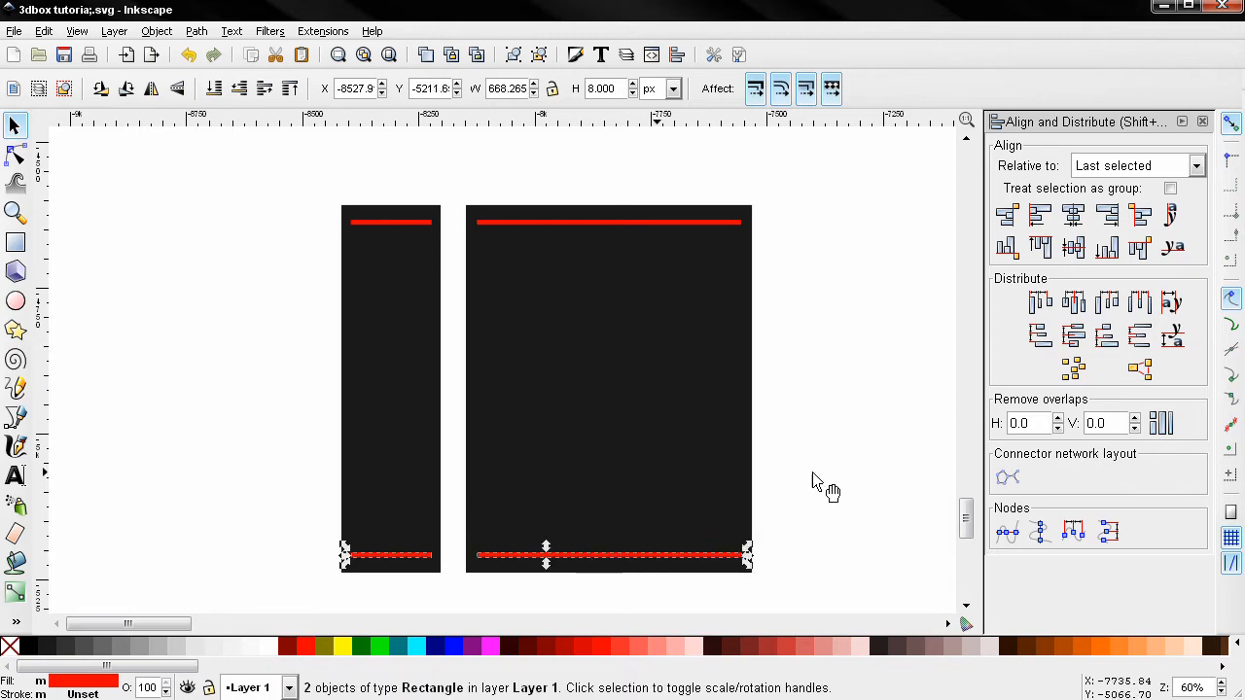
pyautogui.click(860, 449)
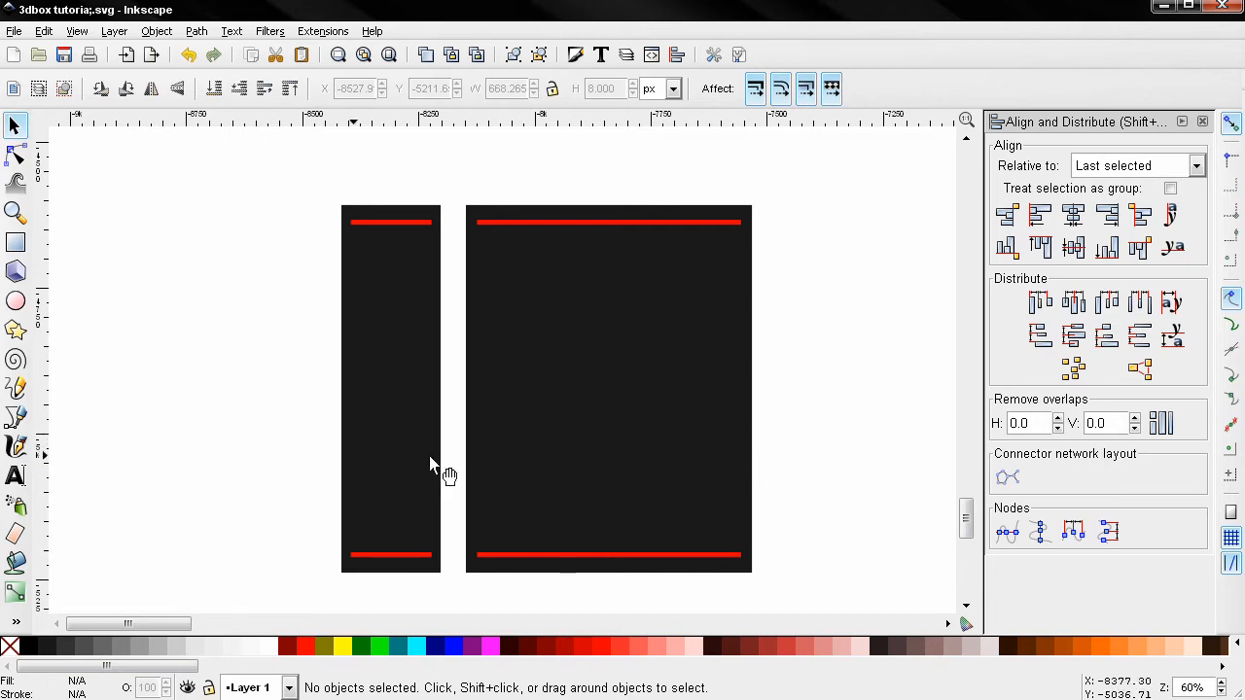
# Add the text "PhotoAdvanced" on the large panel, with a white fill and bold style.
pyautogui.click(13, 478)
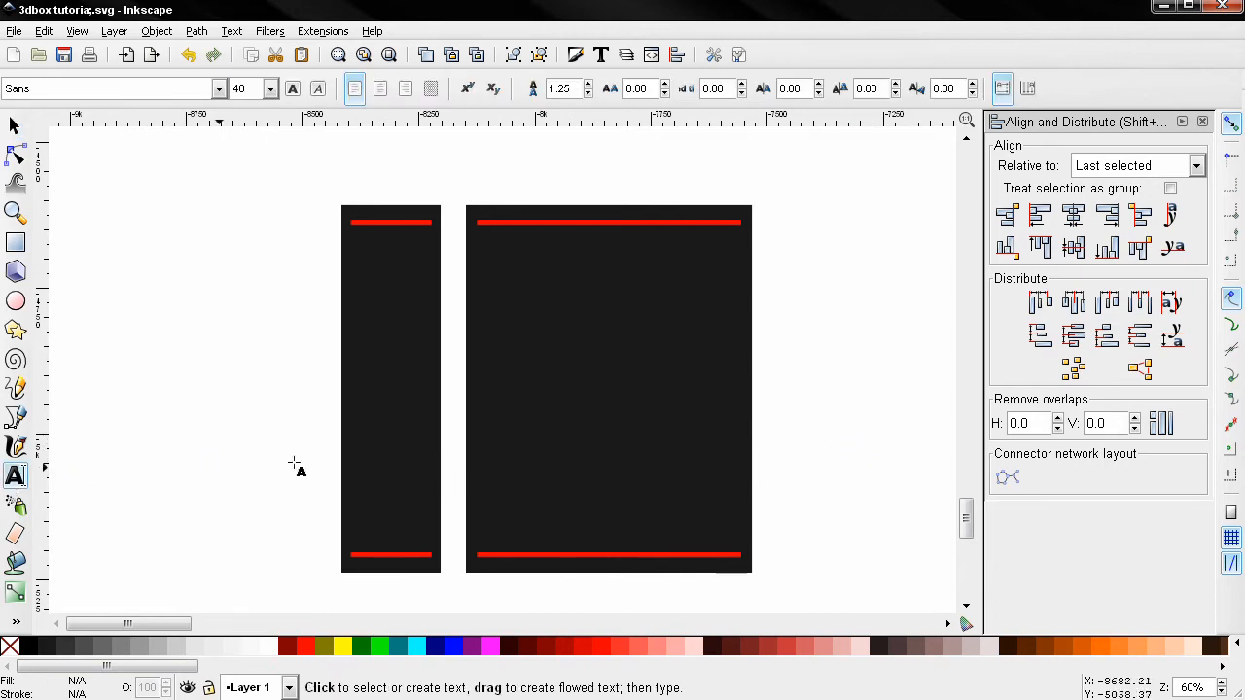
pyautogui.click(572, 423)
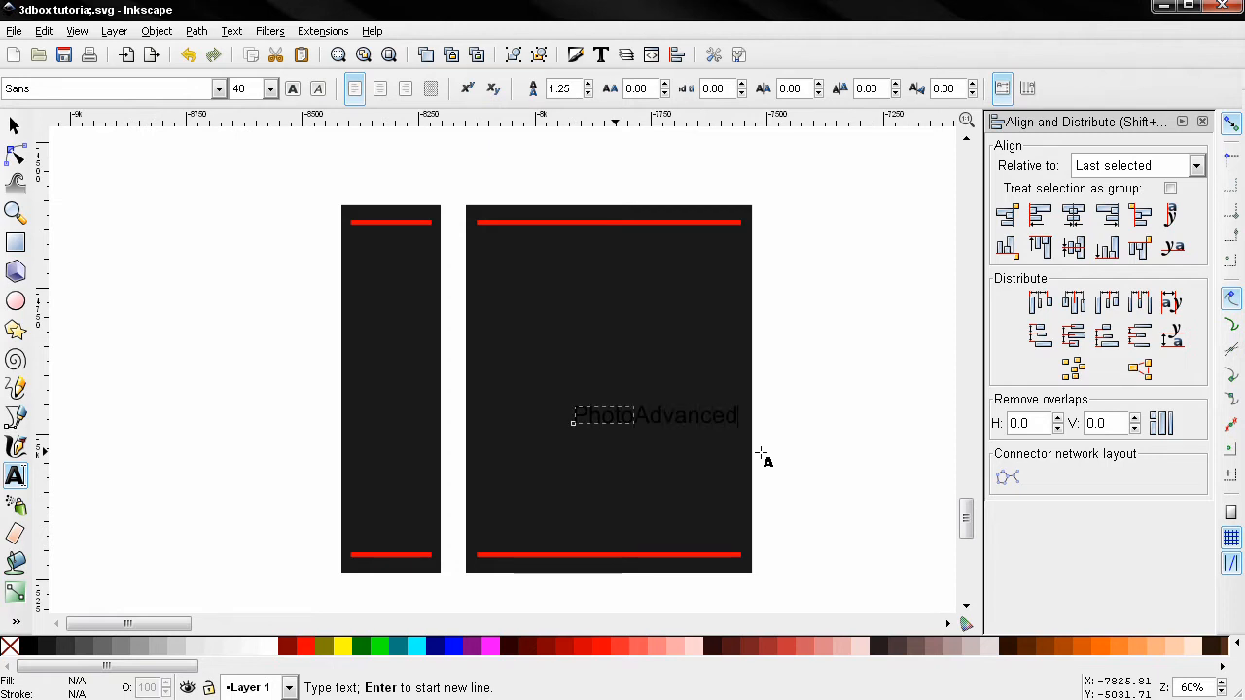
pyautogui.scroll(1, 763, 457)
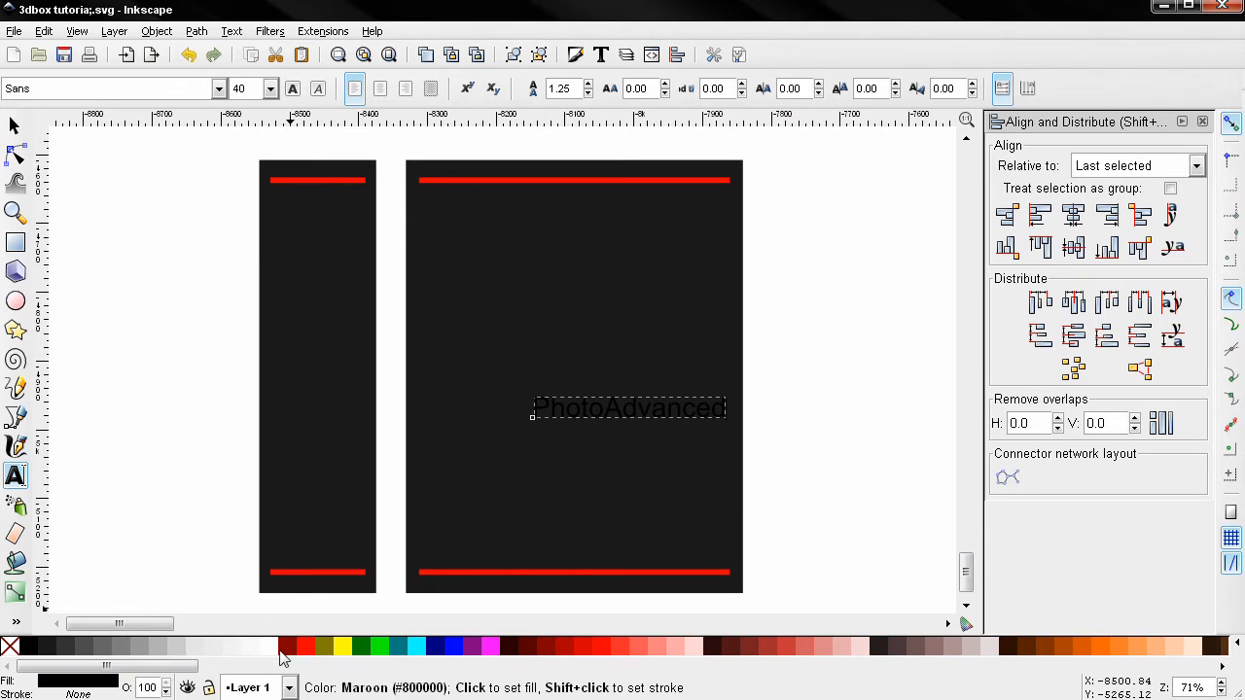
pyautogui.click(272, 648)
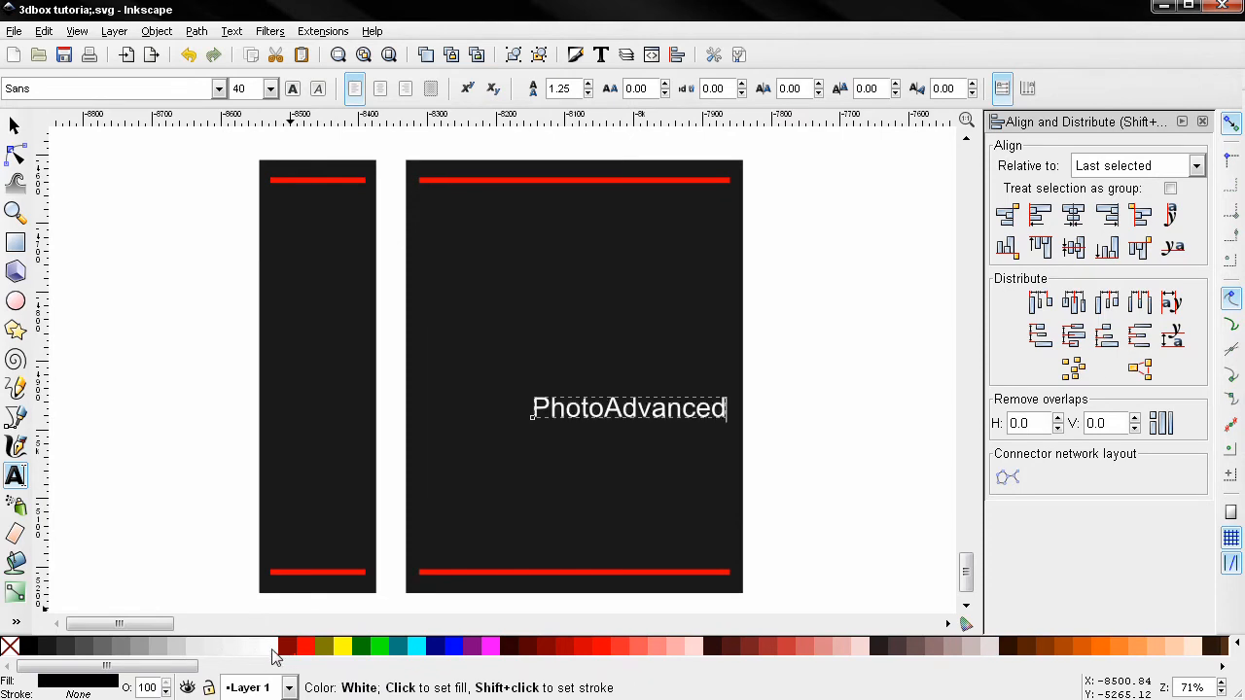
pyautogui.click(295, 91)
# Move the PhotoAdvanced title up beneath the large panel's upper red bar and centre it horizontally on that panel.
pyautogui.press('F1')
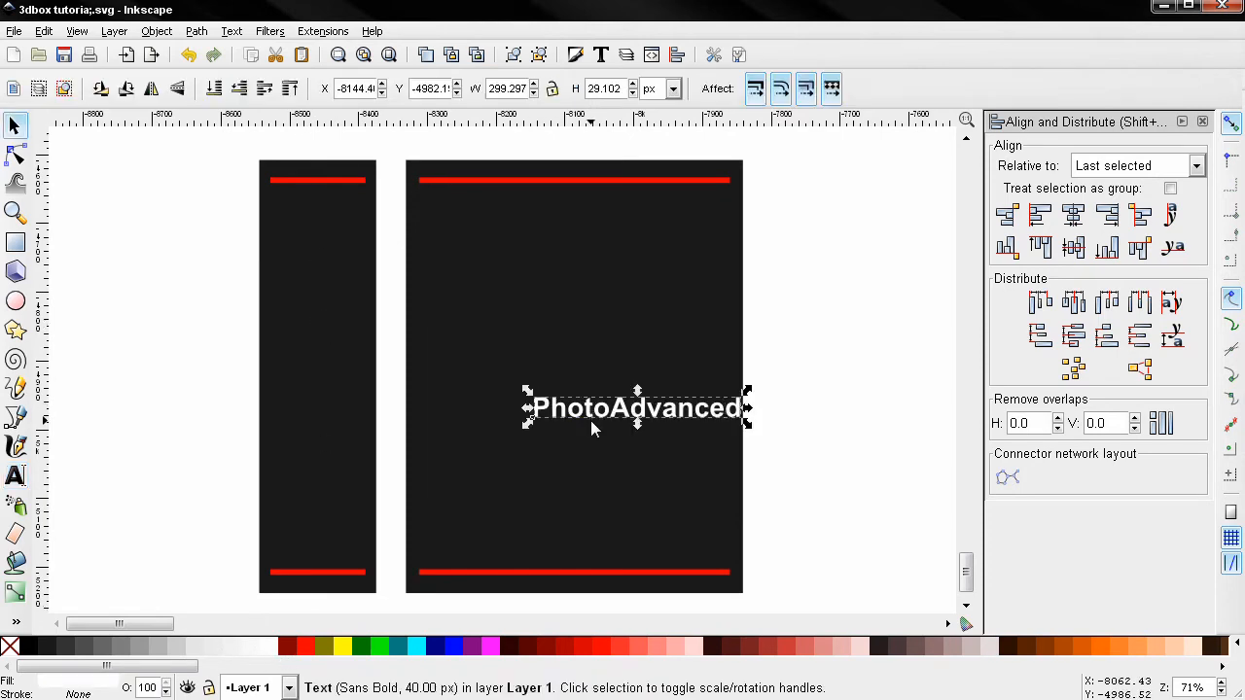
pyautogui.moveTo(590, 420); pyautogui.dragTo(551, 239)
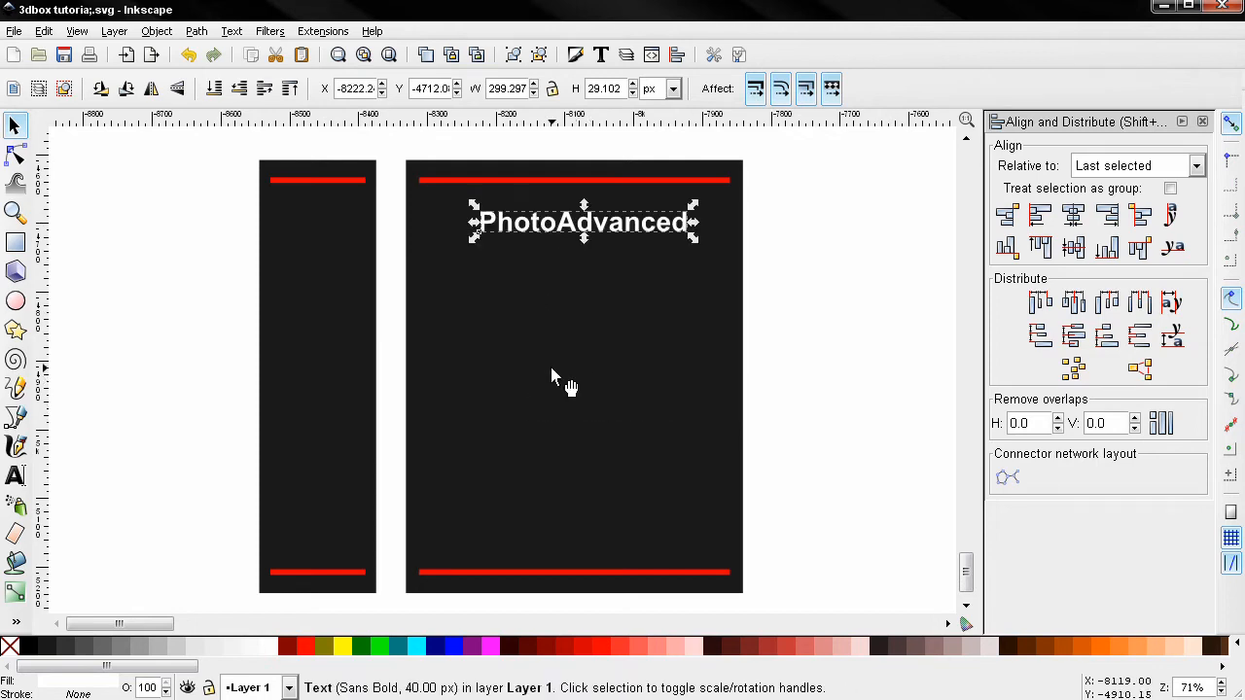
pyautogui.keyDown('shift'); pyautogui.click(643, 380); pyautogui.keyUp('shift')
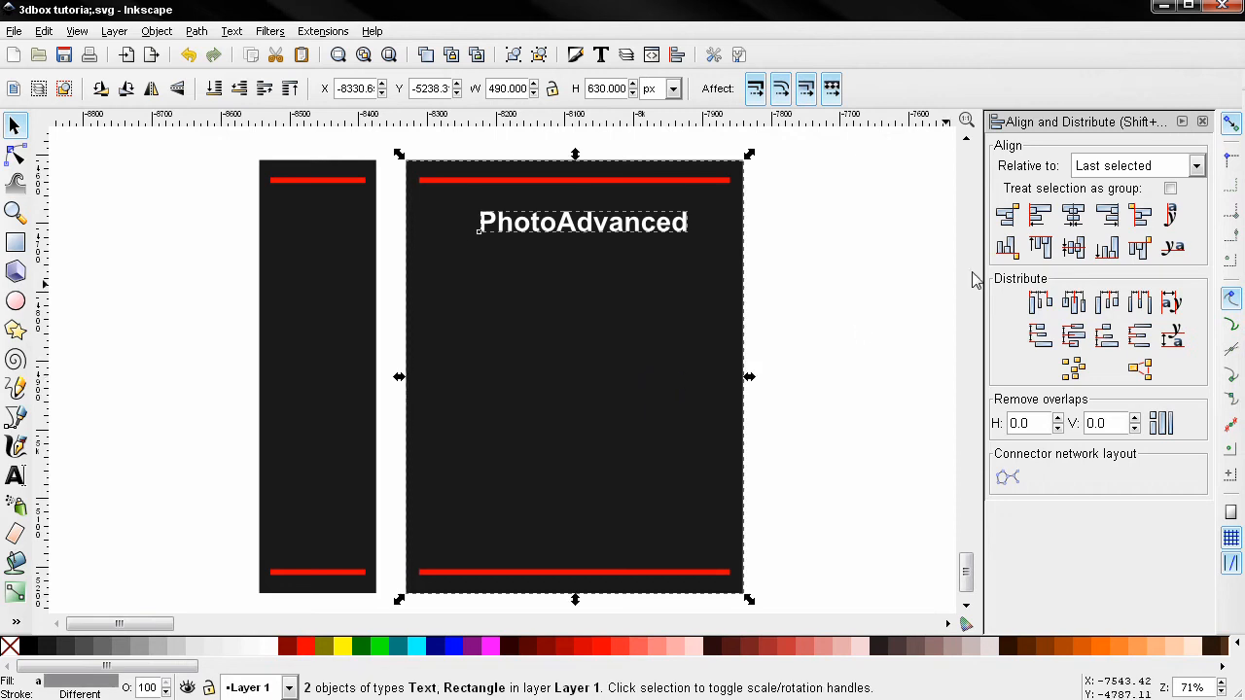
pyautogui.click(1072, 224)
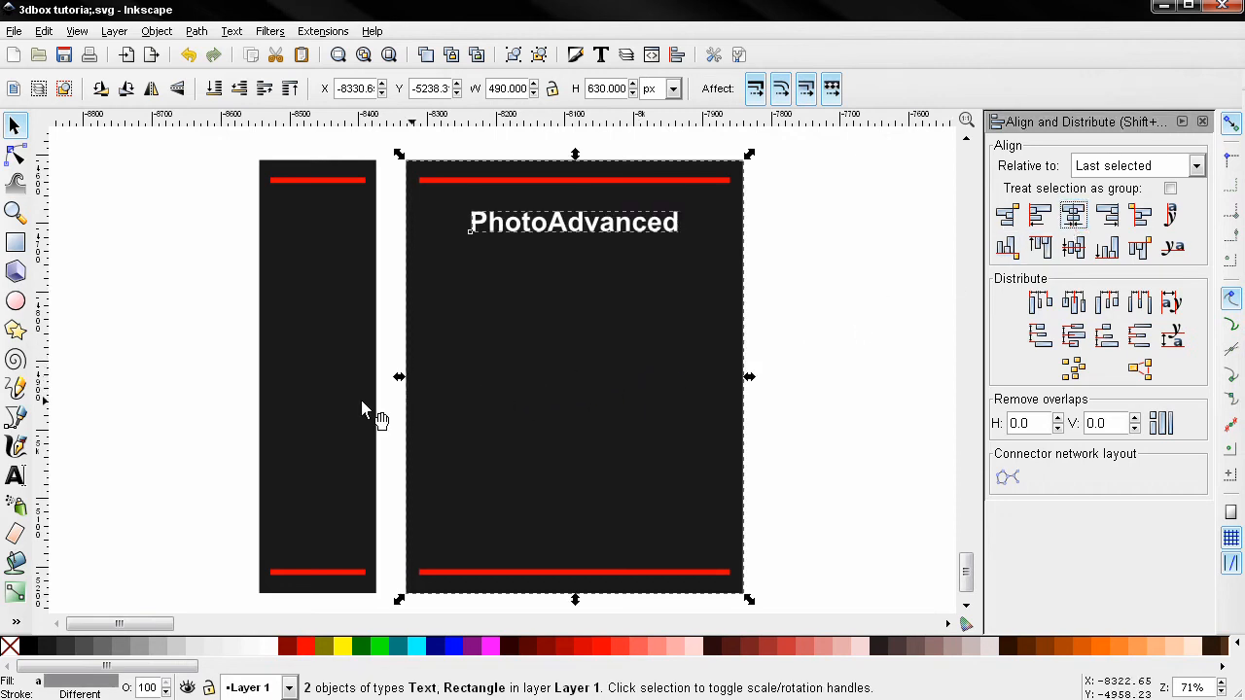
# Add the text "Inkscape Tutorials" in the middle of the large panel with a white fill.
pyautogui.click(14, 475)
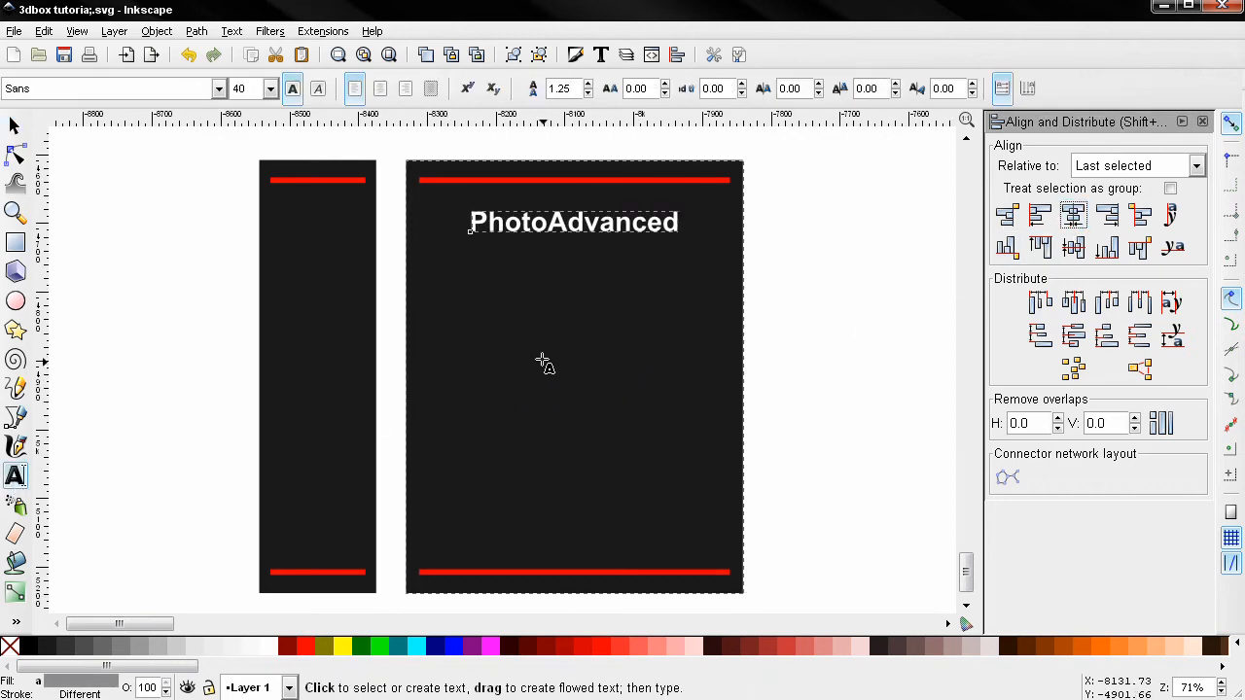
pyautogui.click(541, 355)
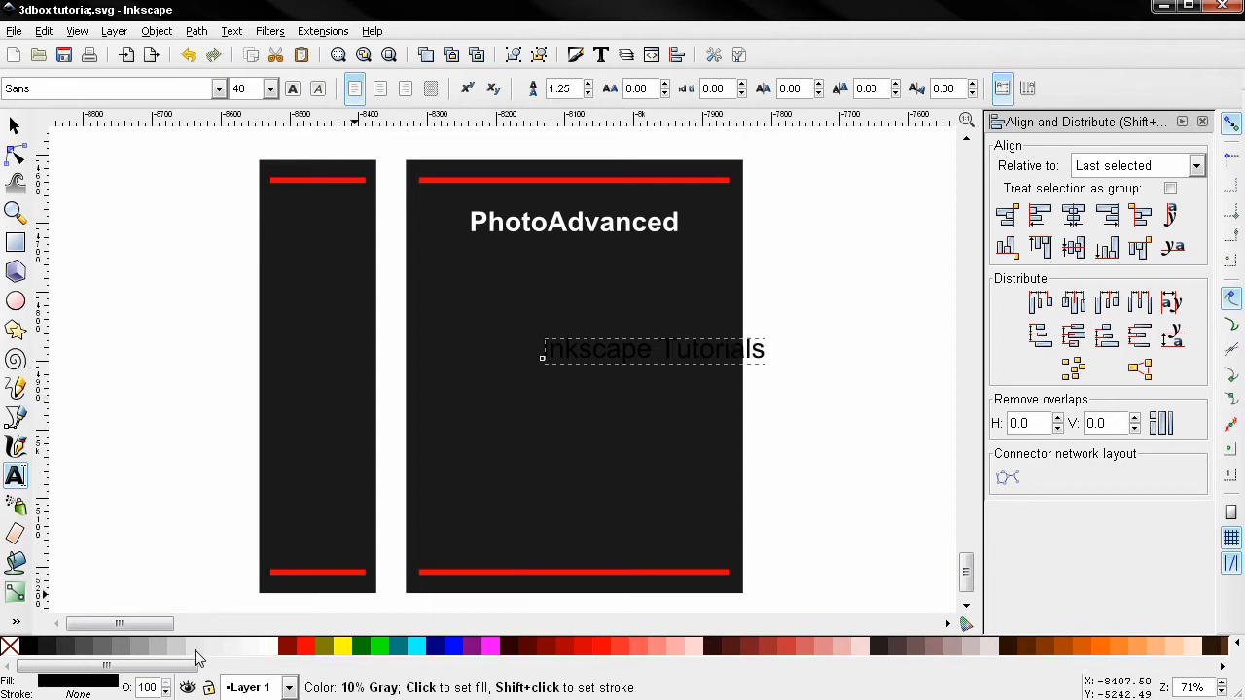
pyautogui.click(272, 647)
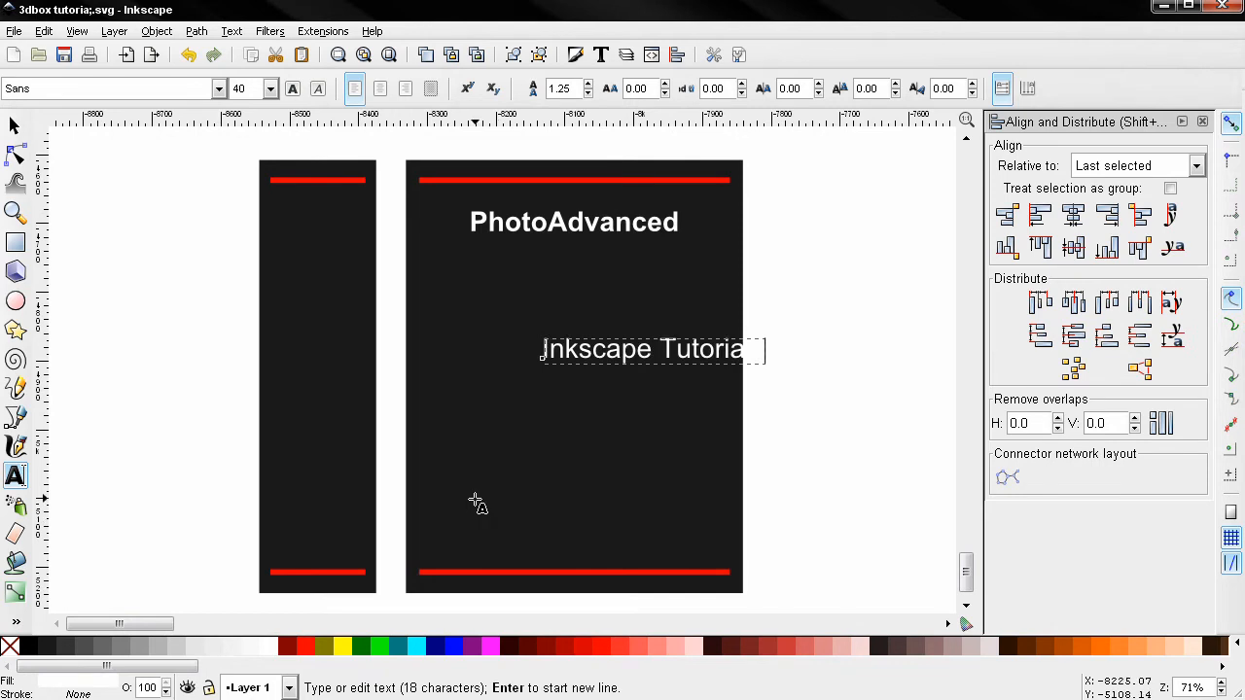
# Scale the "Inkscape Tutorials" text to a width of 261 px with its proportions locked.
pyautogui.click(14, 127)
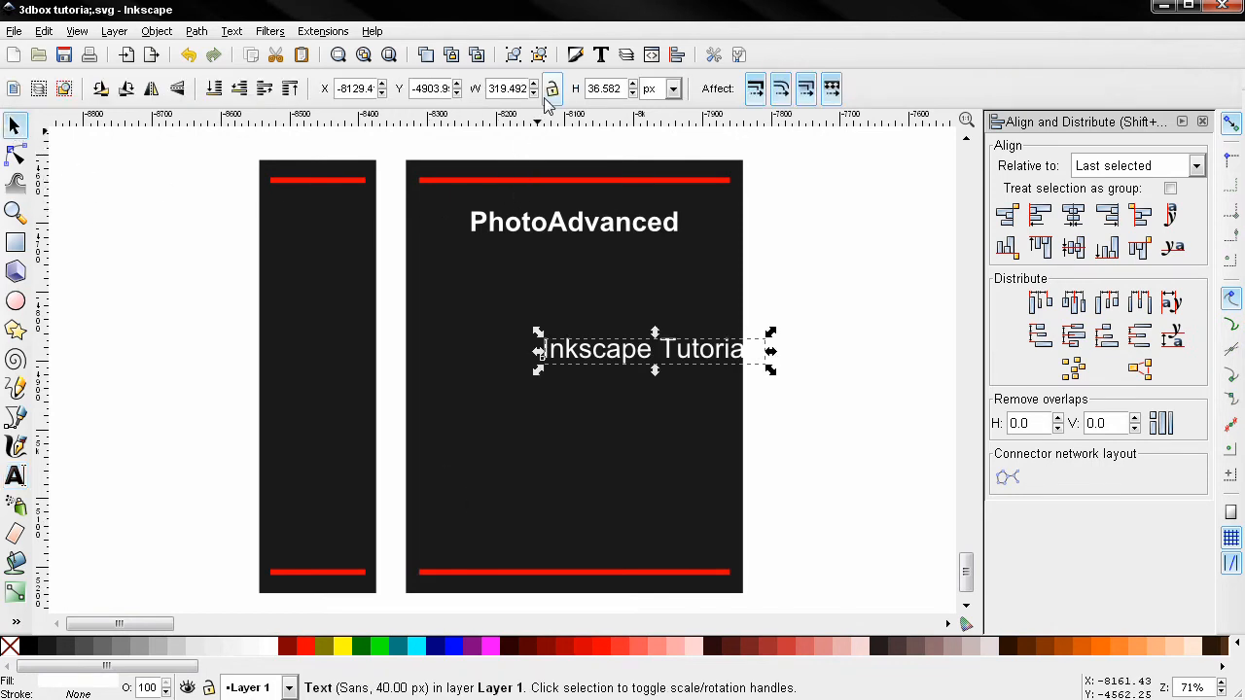
pyautogui.moveTo(526, 88); pyautogui.dragTo(507, 89)
pyautogui.write('261')
pyautogui.press('Return')
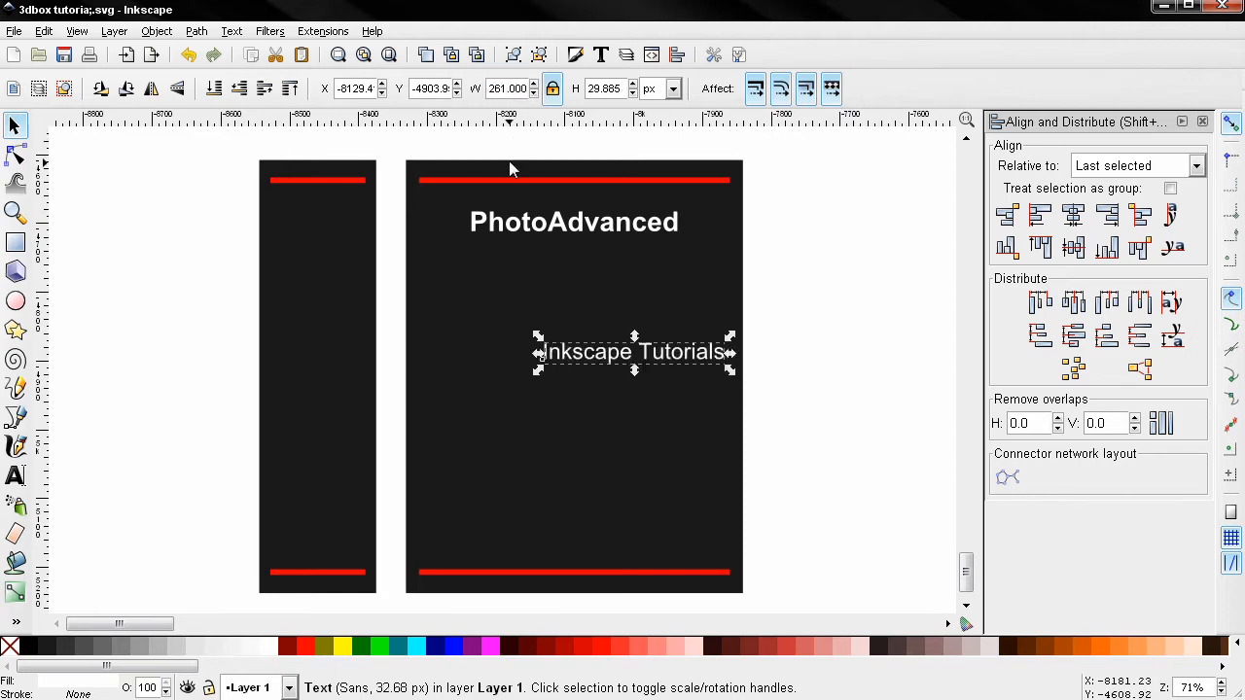
# Move the "Inkscape Tutorials" text slightly up and centre it horizontally on the large panel.
pyautogui.moveTo(591, 359); pyautogui.dragTo(567, 346)
pyautogui.keyDown('shift'); pyautogui.click(631, 447); pyautogui.keyUp('shift')
pyautogui.click(1073, 215)
pyautogui.click(855, 320)
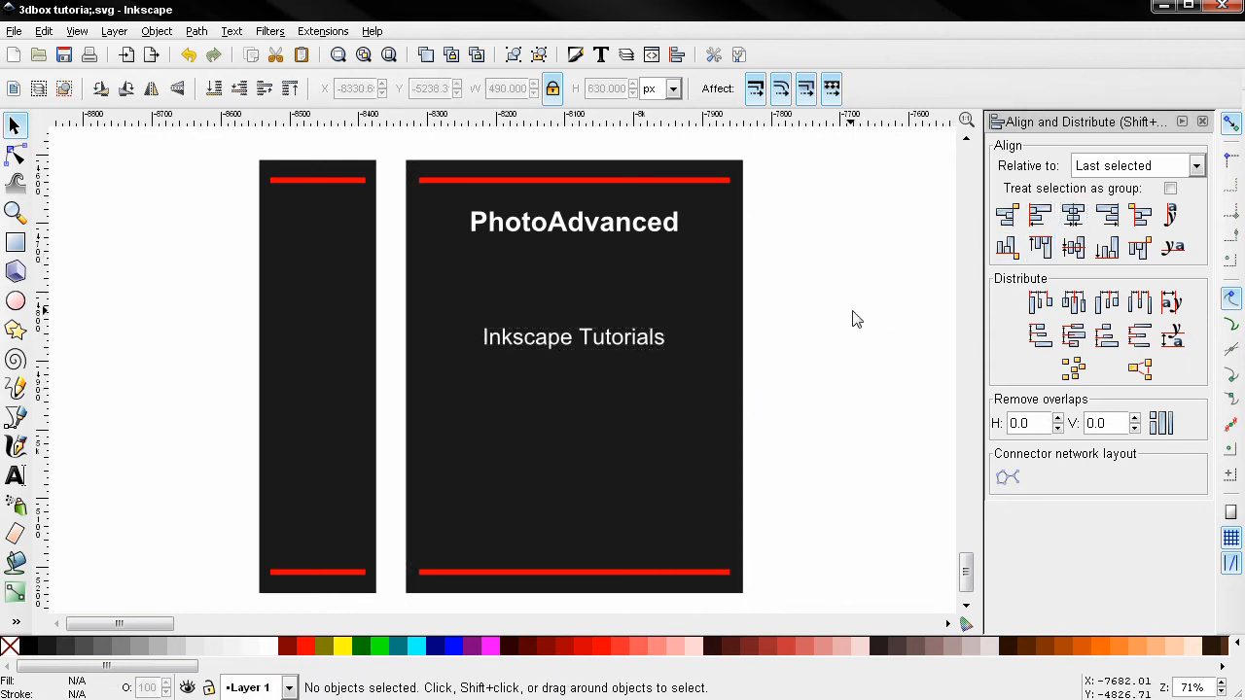
# Draw a rectangle about 342 by 58 px across the narrow panel and fill it with orange.
pyautogui.click(14, 242)
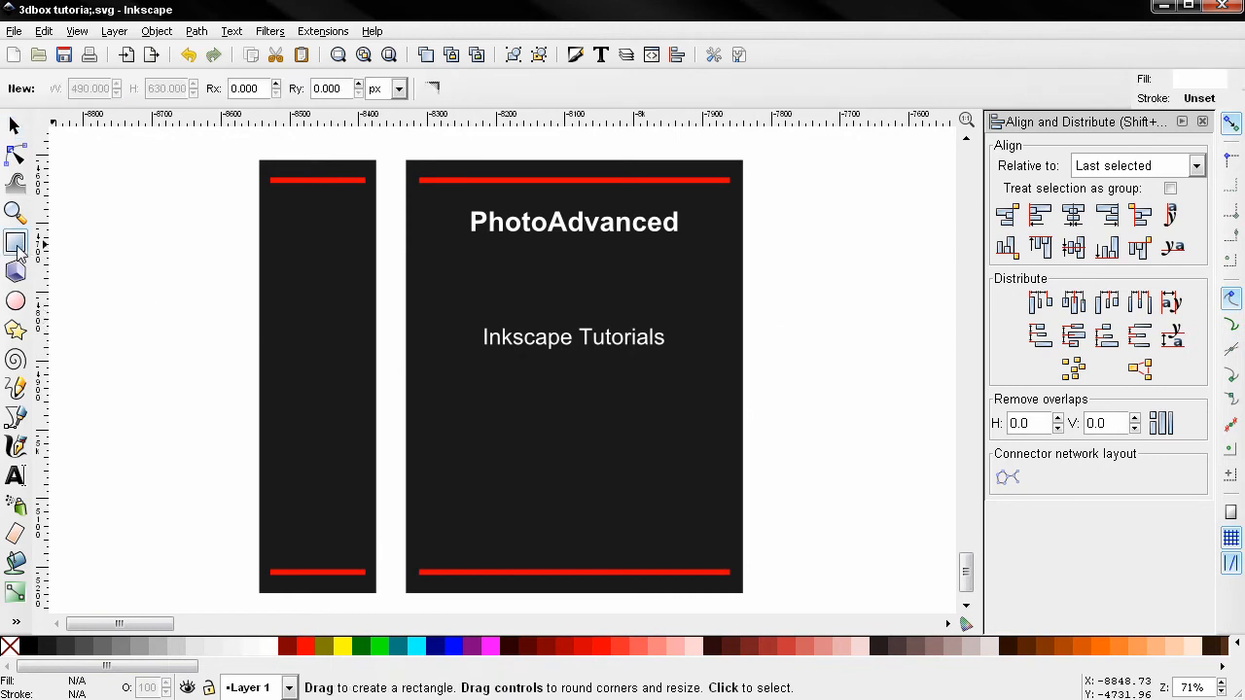
pyautogui.moveTo(155, 308); pyautogui.dragTo(378, 344)
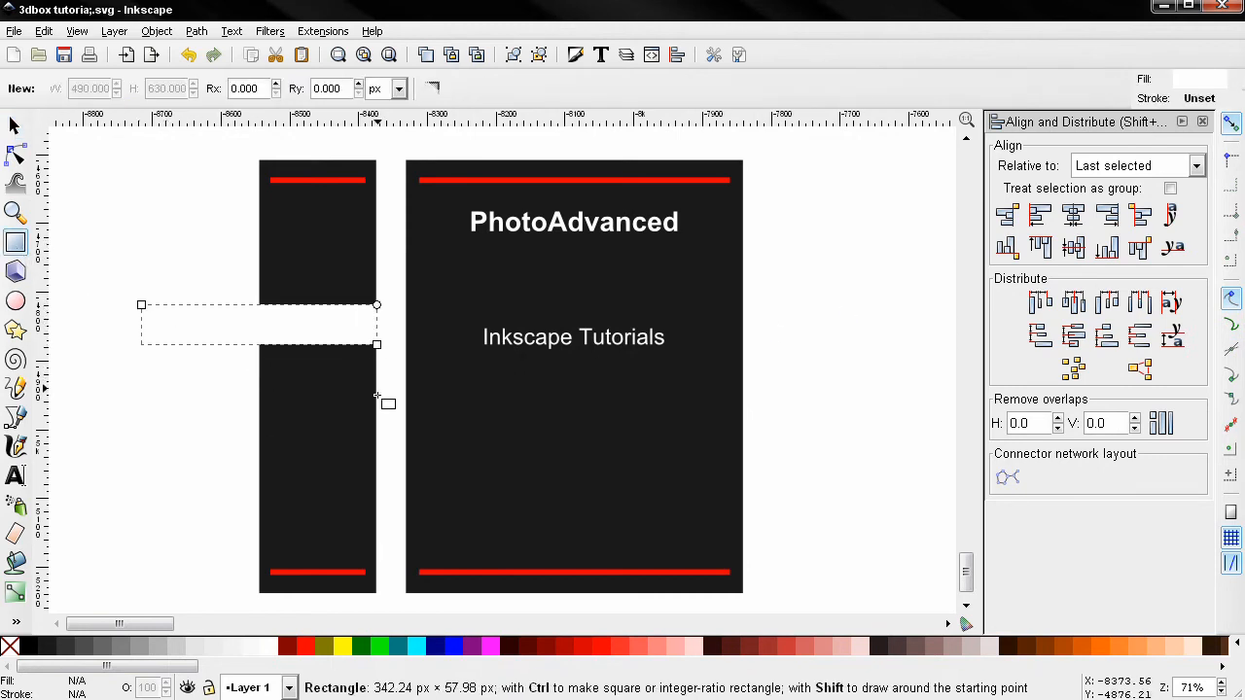
pyautogui.click(1108, 646)
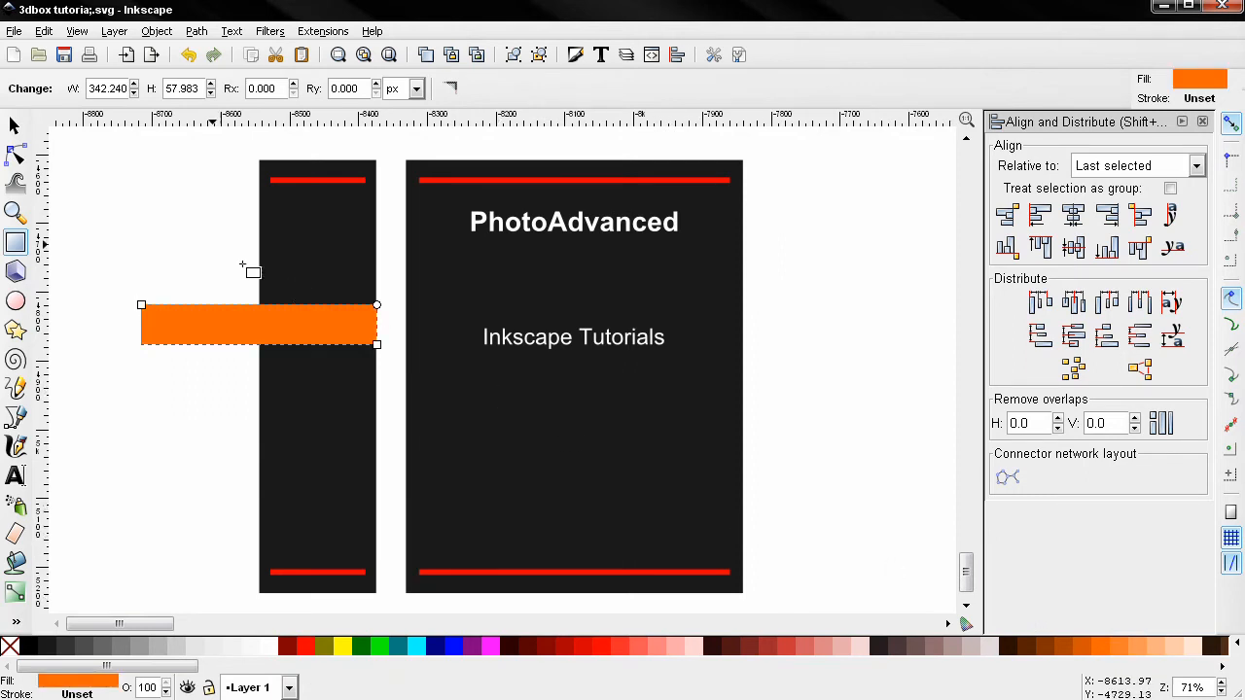
# Set the orange rectangle's width to 380 px and its height to 6 px.
pyautogui.click(14, 124)
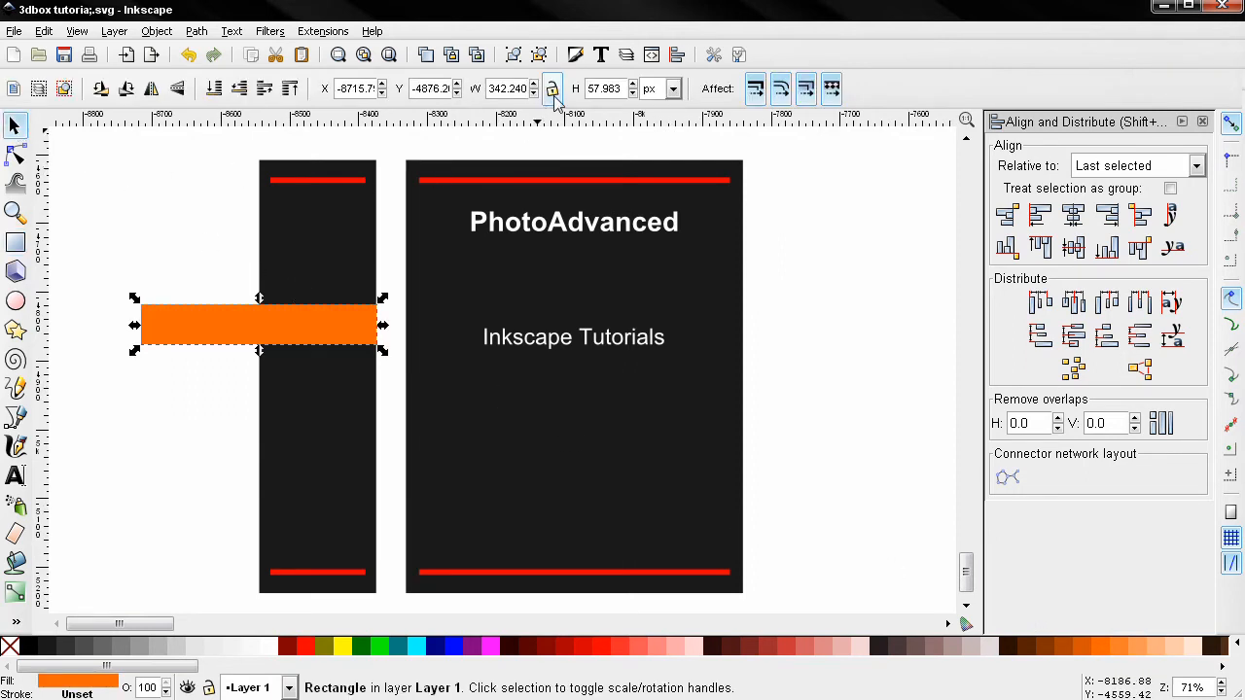
pyautogui.doubleClick(495, 88)
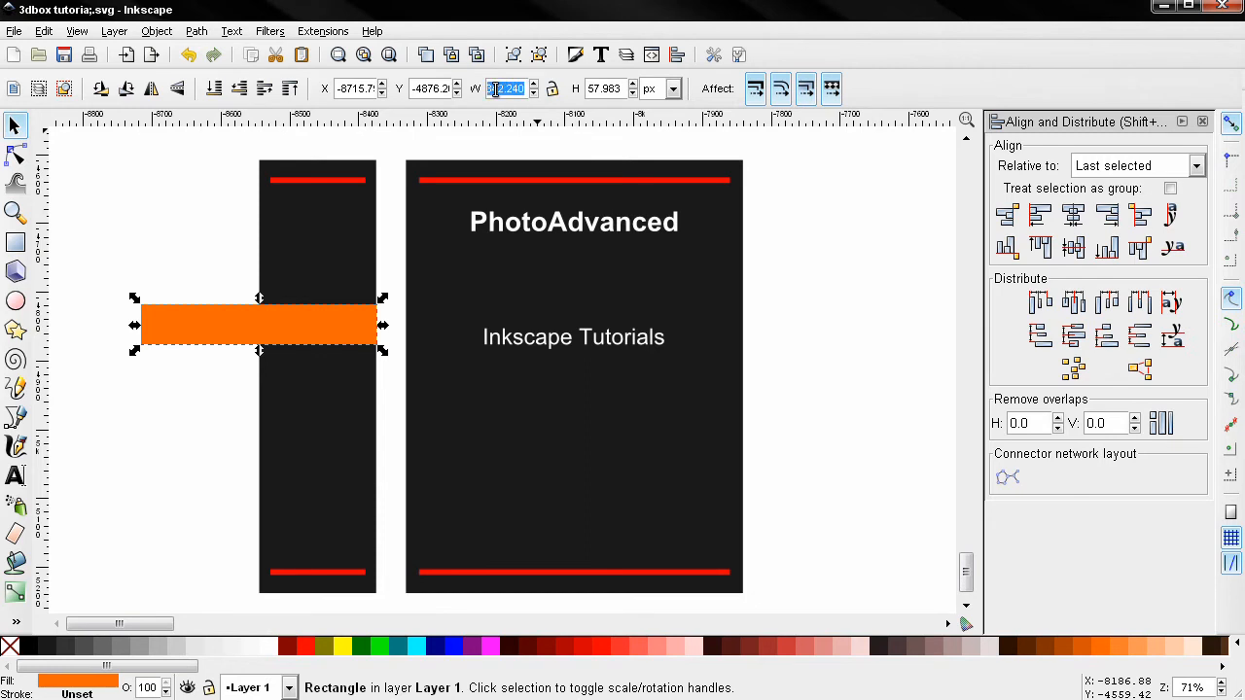
pyautogui.write('380')
pyautogui.press('Tab')
pyautogui.write('6')
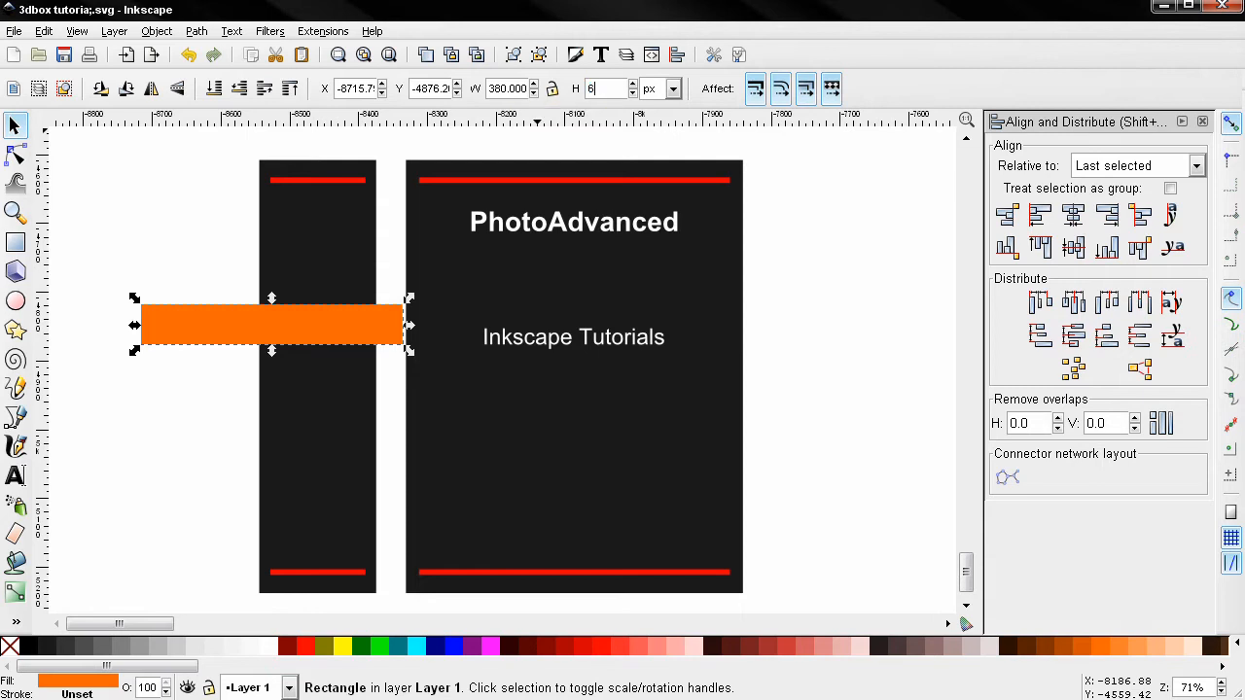
pyautogui.press('Return')
# Centre the thin orange bar horizontally on the large panel and move it up just beneath the PhotoAdvanced title.
pyautogui.keyDown('shift'); pyautogui.click(727, 443); pyautogui.keyUp('shift')
pyautogui.click(1073, 215)
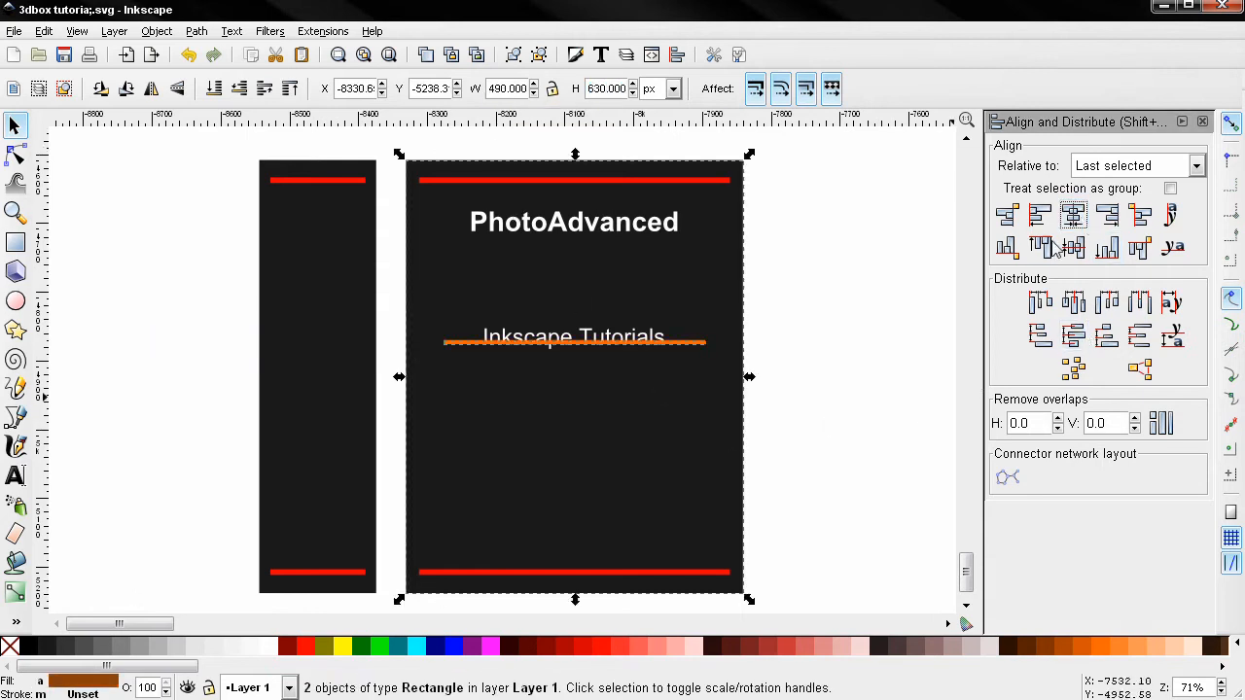
pyautogui.click(831, 331)
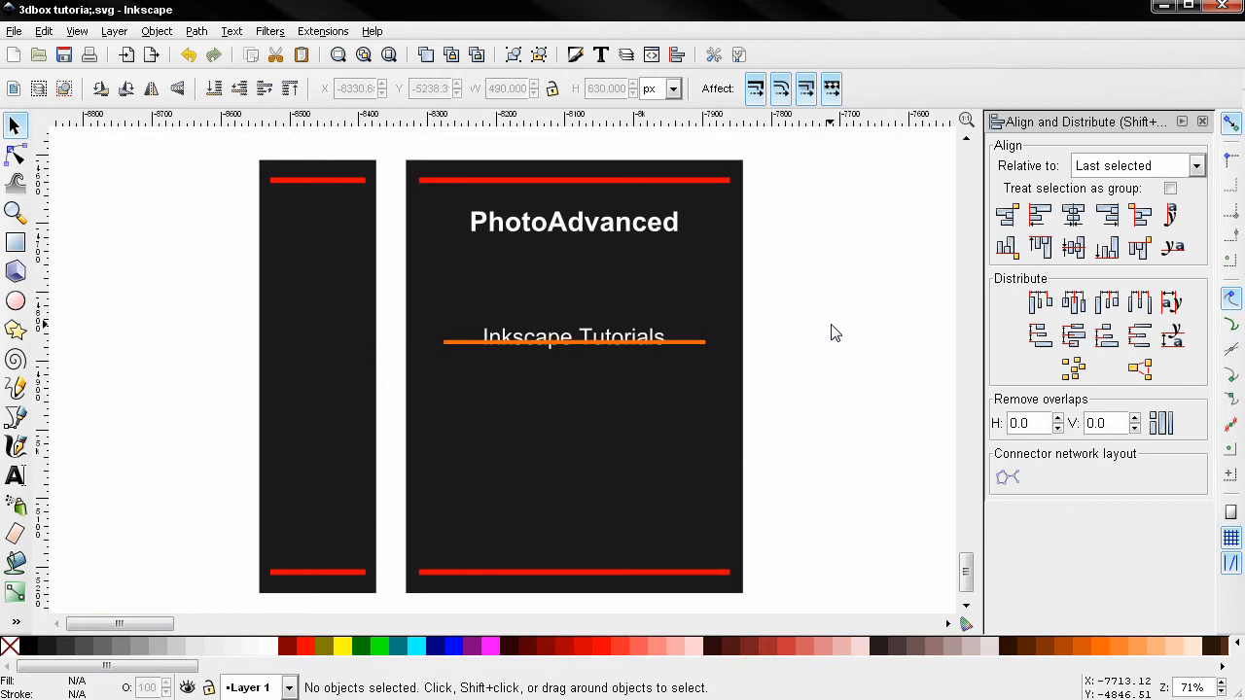
pyautogui.click(614, 344)
pyautogui.moveTo(692, 350); pyautogui.dragTo(697, 250)
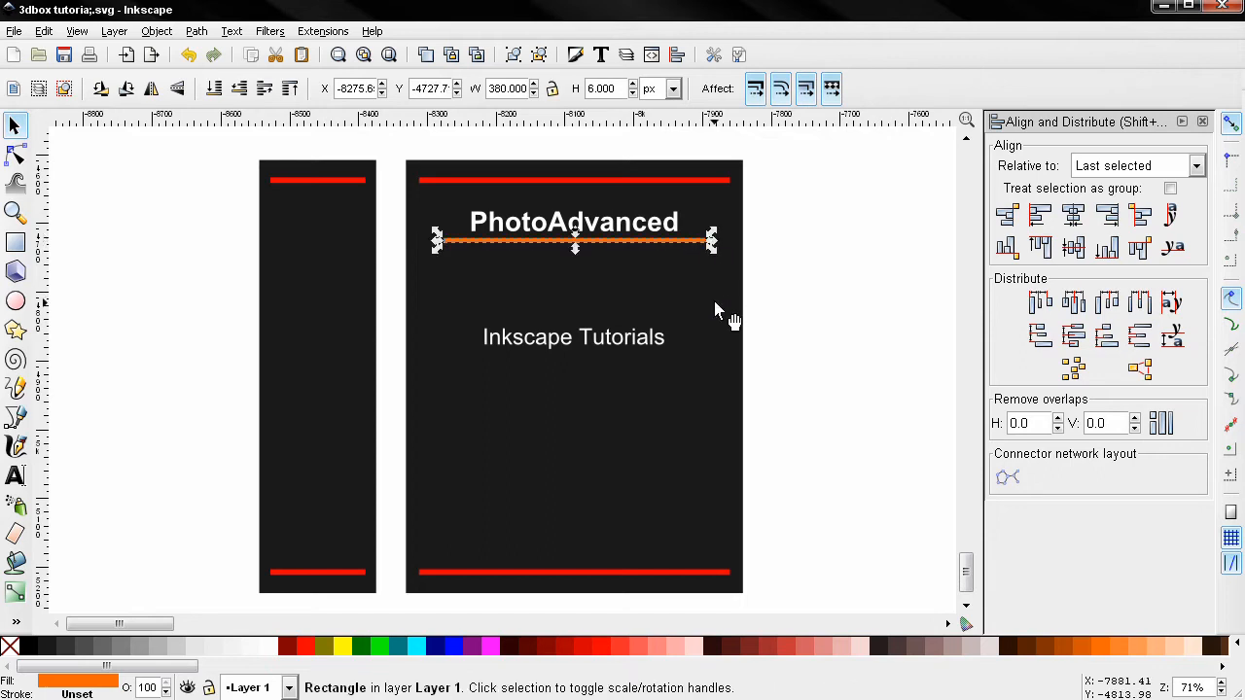
# Move the "Inkscape Tutorials" text straight up to just below the orange bar.
pyautogui.click(655, 352)
pyautogui.moveTo(640, 345); pyautogui.dragTo(640, 278)
pyautogui.click(791, 322)
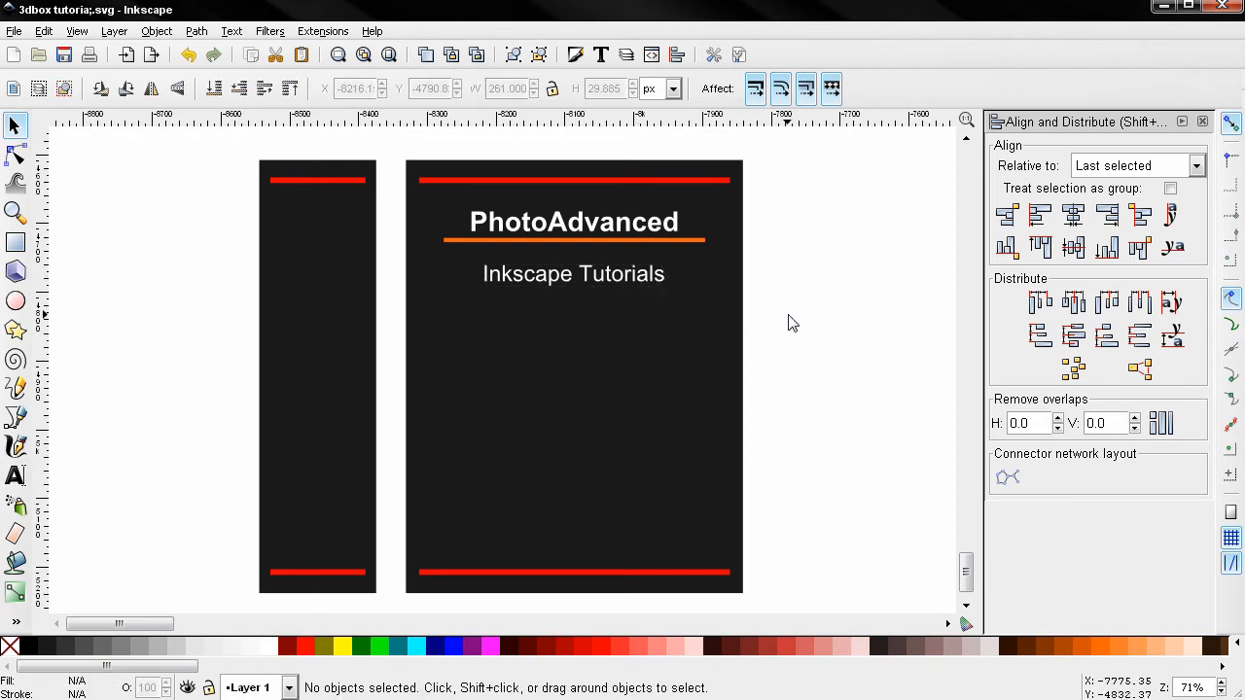
# Draw an orange square about 201 px wide on the large panel and scale it proportionally to 290 px.
pyautogui.click(15, 242)
pyautogui.moveTo(453, 323); pyautogui.dragTo(592, 463)
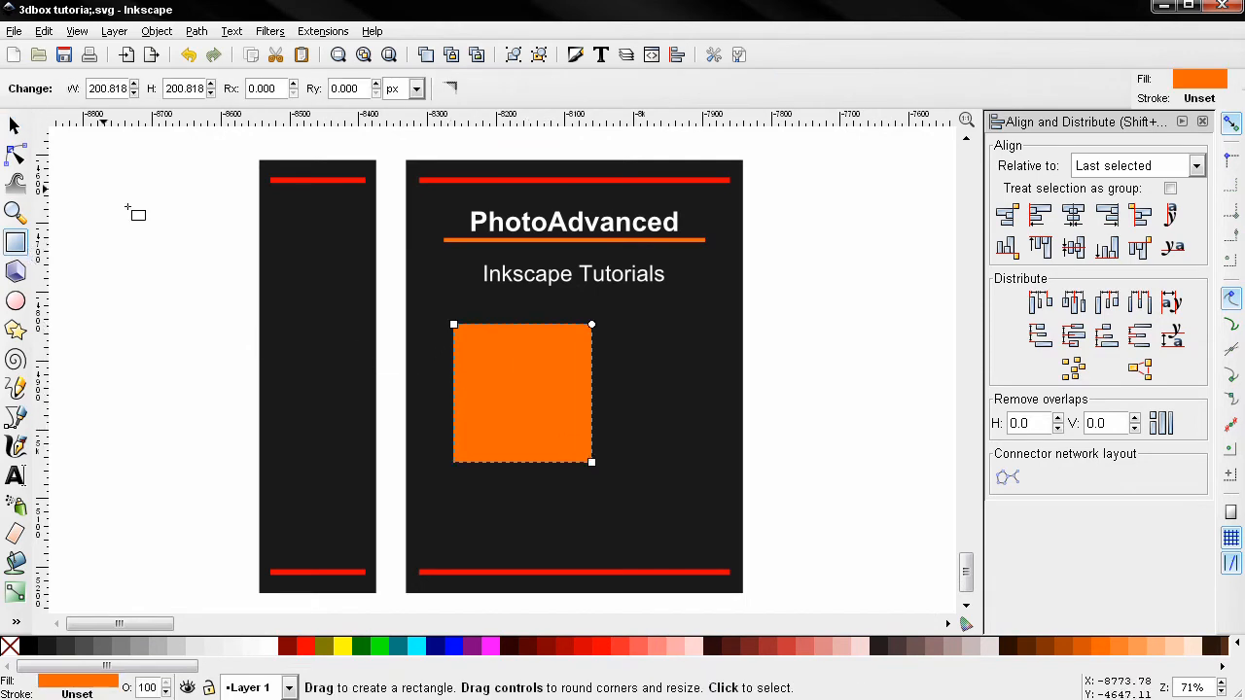
pyautogui.click(22, 131)
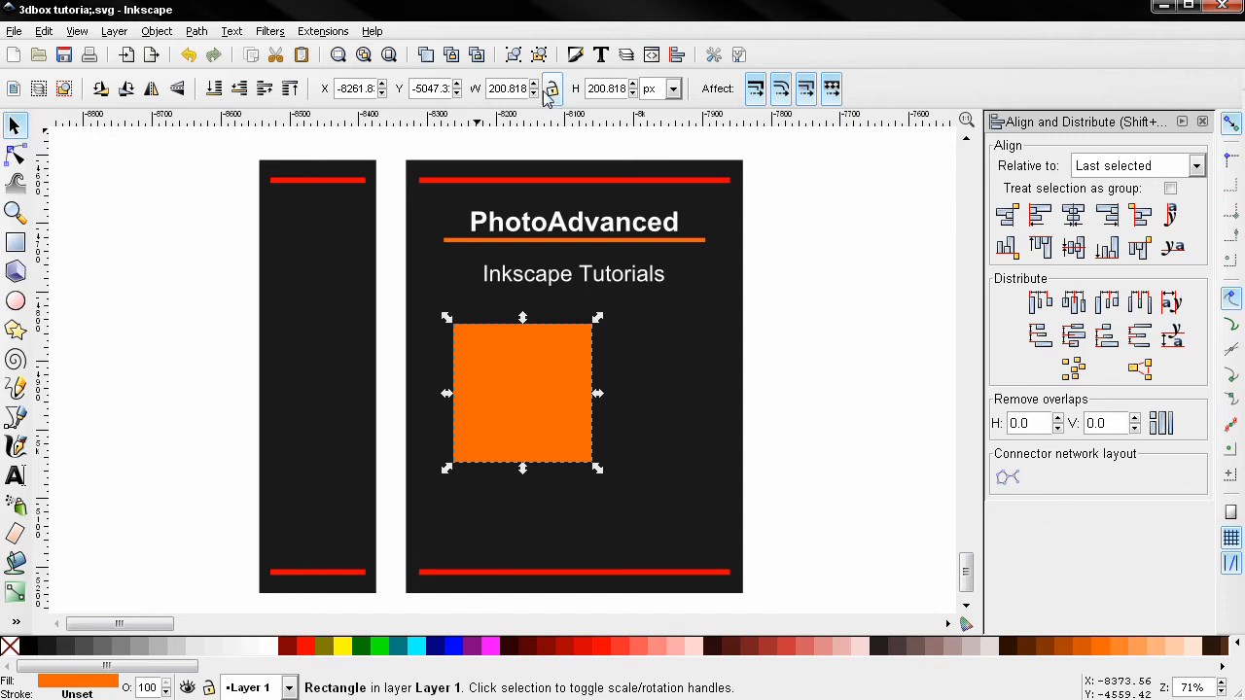
pyautogui.doubleClick(508, 88)
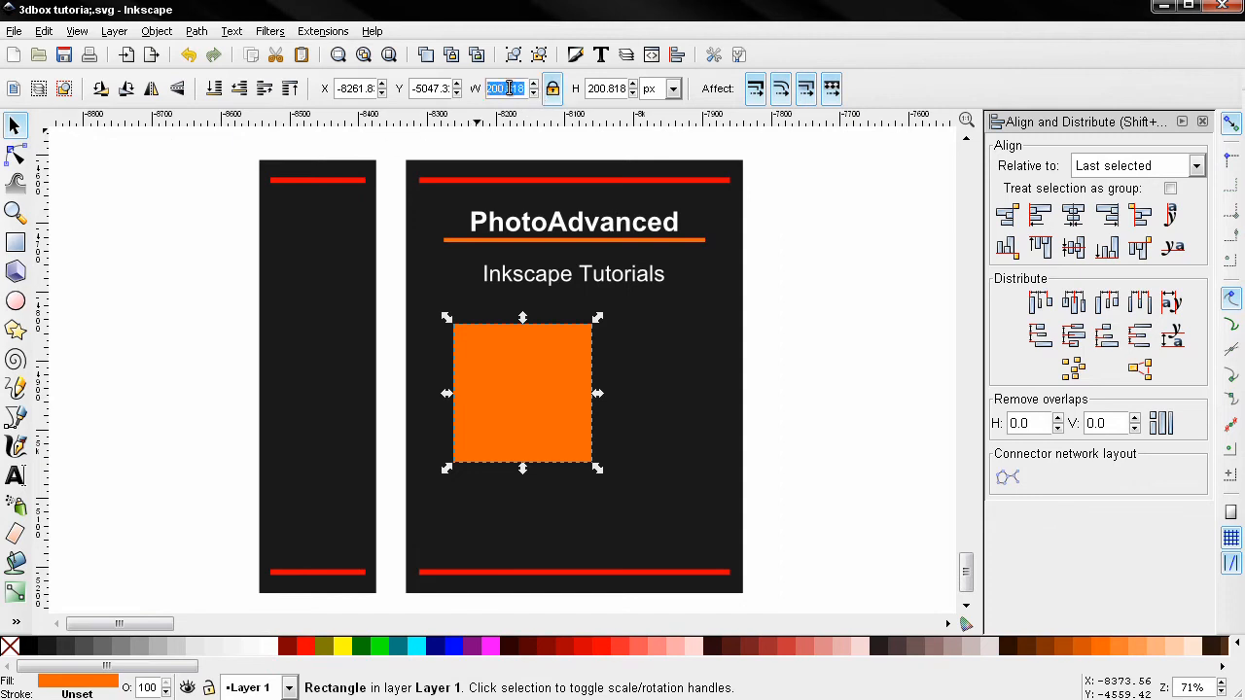
pyautogui.write('290')
pyautogui.press('Return')
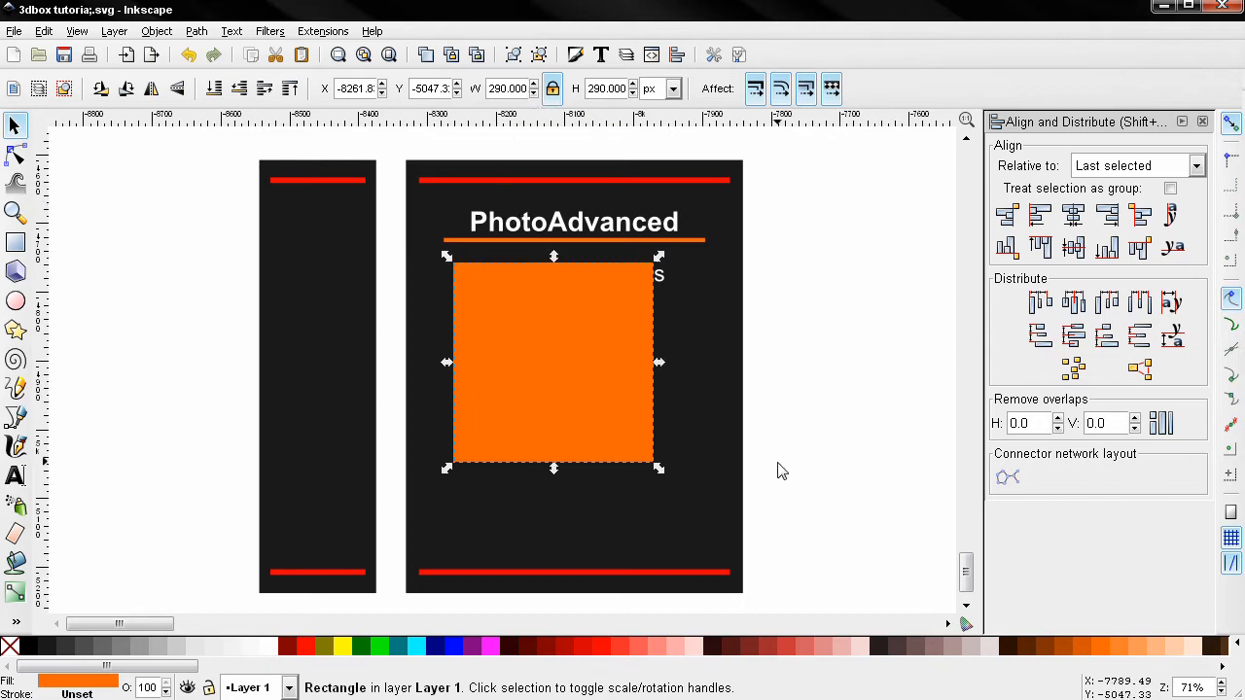
# Centre the orange square horizontally on the large panel and move it straight down below the "Inkscape Tutorials" text.
pyautogui.keyDown('shift'); pyautogui.click(731, 432); pyautogui.keyUp('shift')
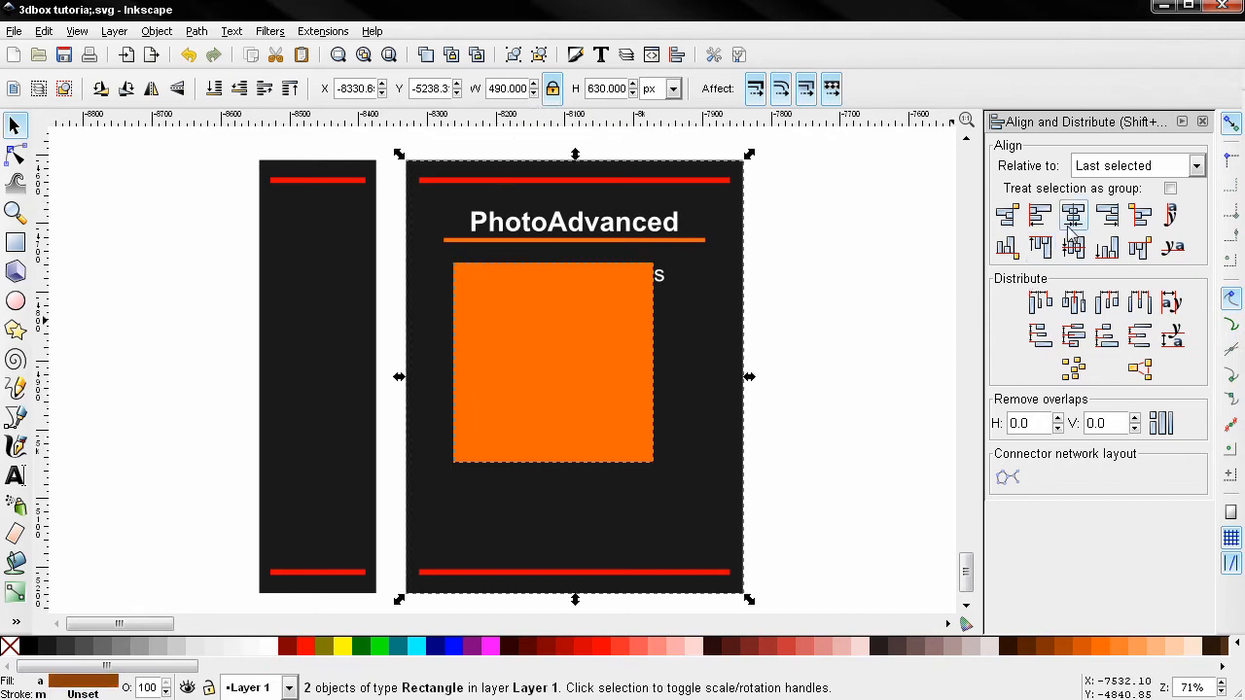
pyautogui.click(1073, 215)
pyautogui.click(889, 317)
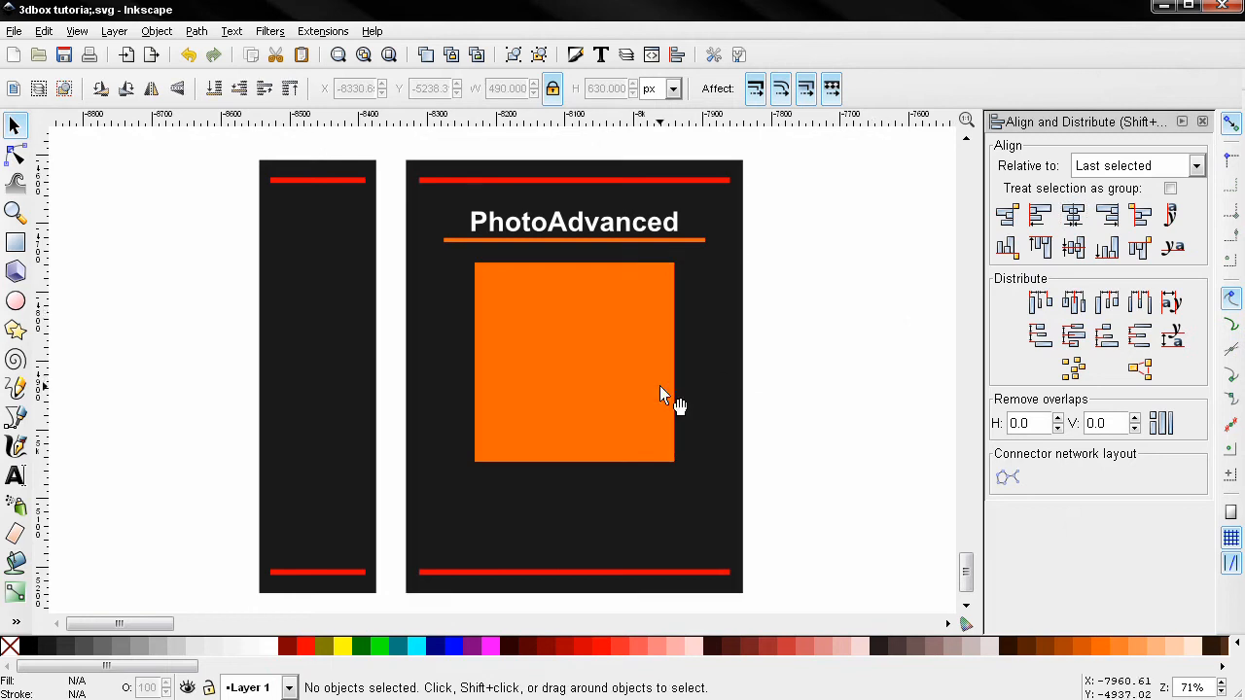
pyautogui.moveTo(577, 389); pyautogui.dragTo(578, 449)
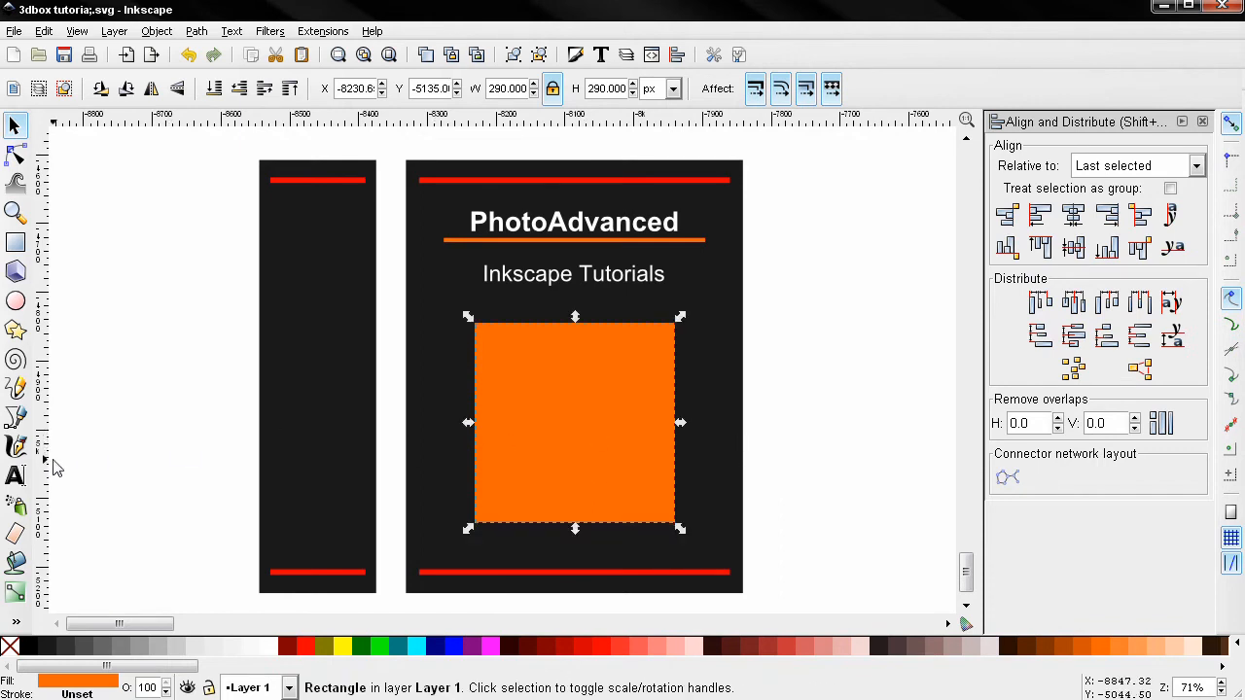
# Add the text "FA" on the orange square in the Heavy Heap font at size 170 with a white fill.
pyautogui.click(15, 475)
pyautogui.click(562, 412)
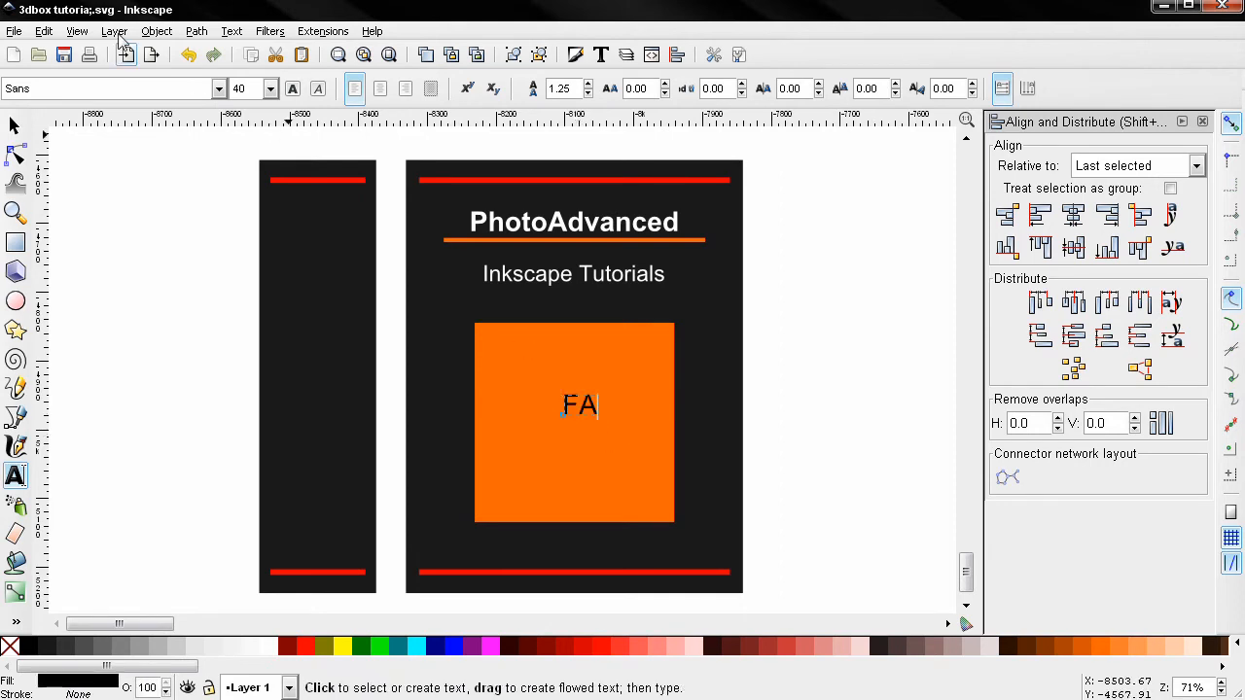
pyautogui.moveTo(43, 90); pyautogui.dragTo(4, 89)
pyautogui.write('HEAV')
pyautogui.click(35, 116)
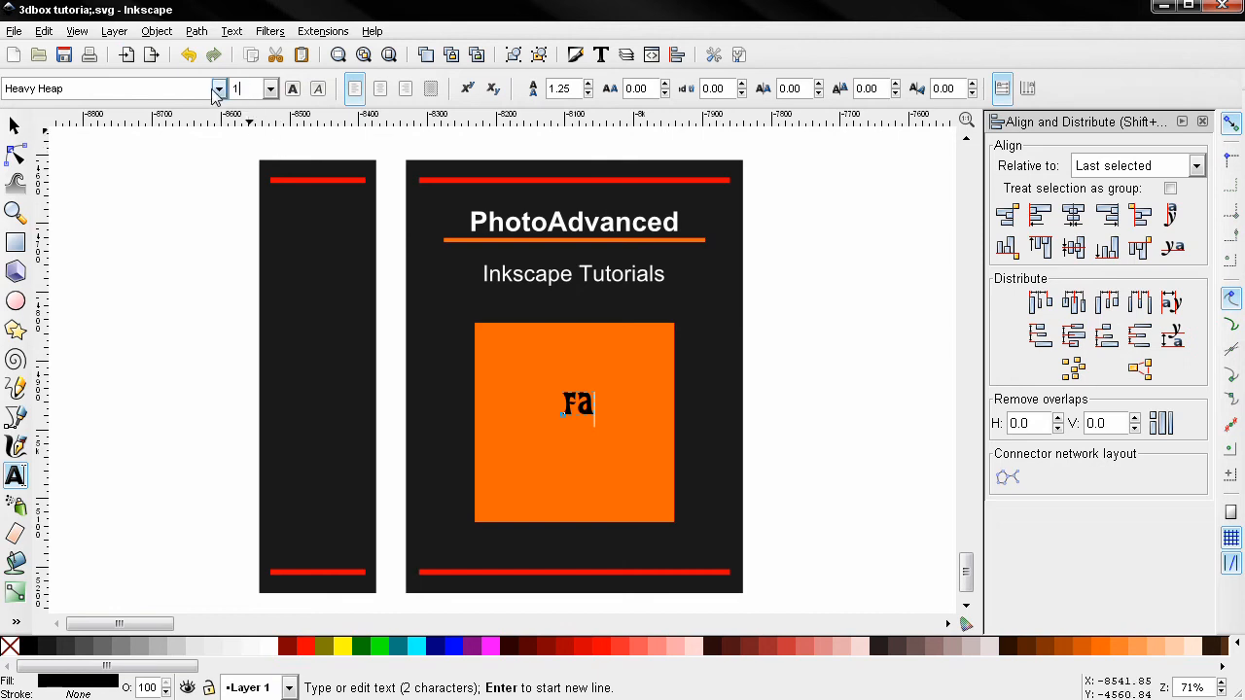
pyautogui.press('Return')
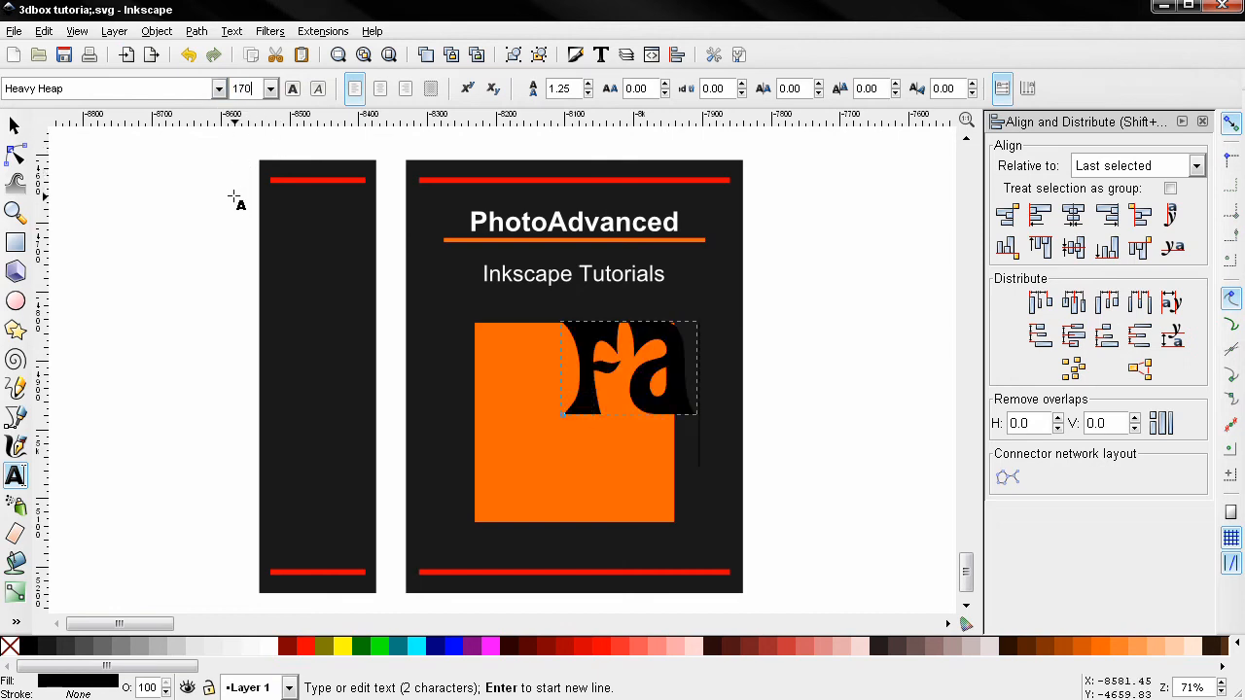
pyautogui.click(272, 647)
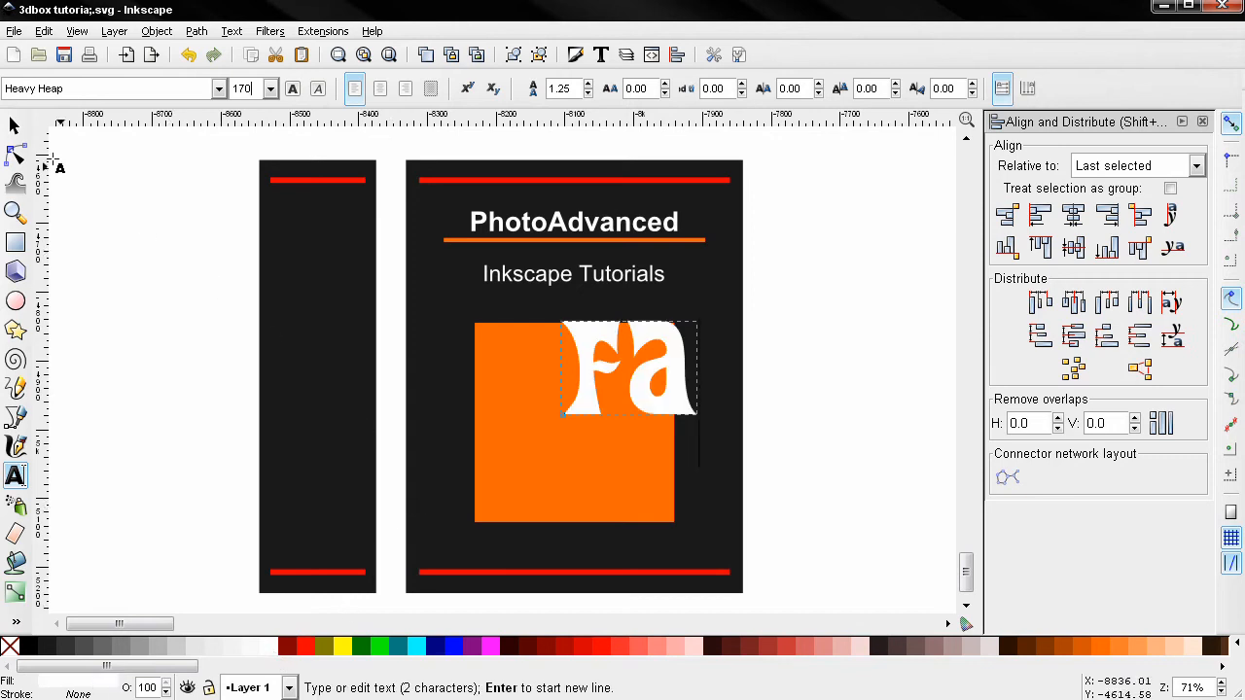
# Centre the "FA" text horizontally and vertically on the orange square and group the two objects.
pyautogui.click(15, 126)
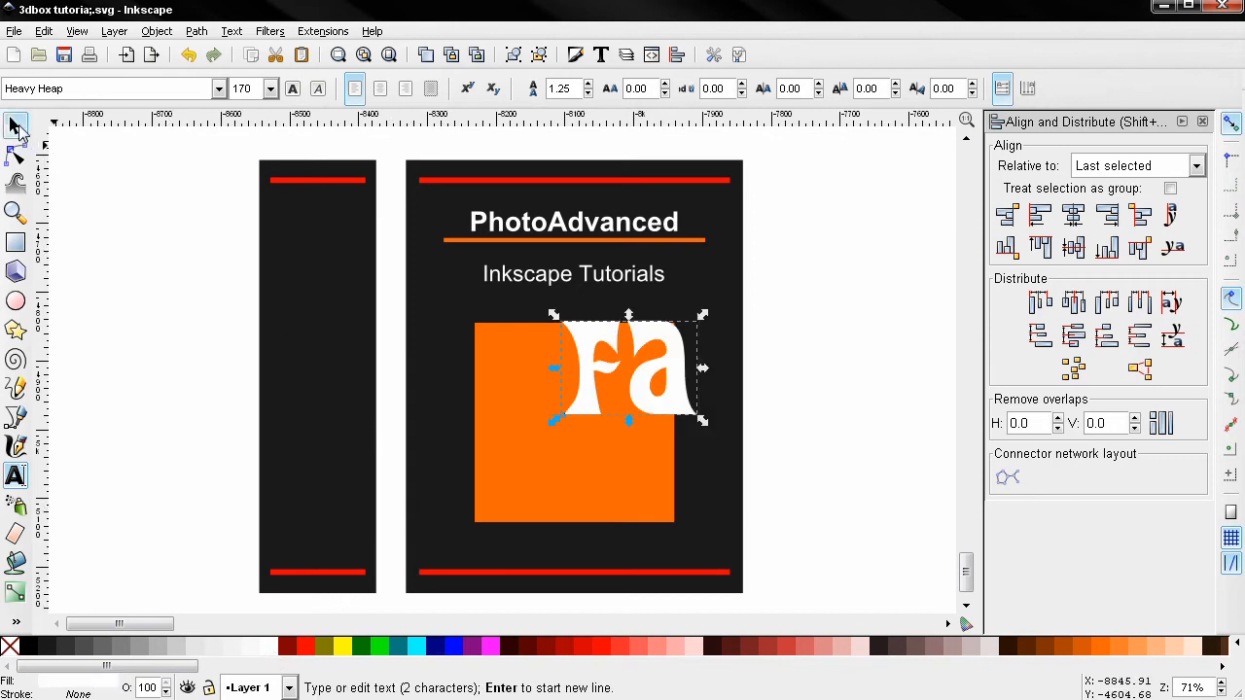
pyautogui.keyDown('shift'); pyautogui.click(520, 492); pyautogui.keyUp('shift')
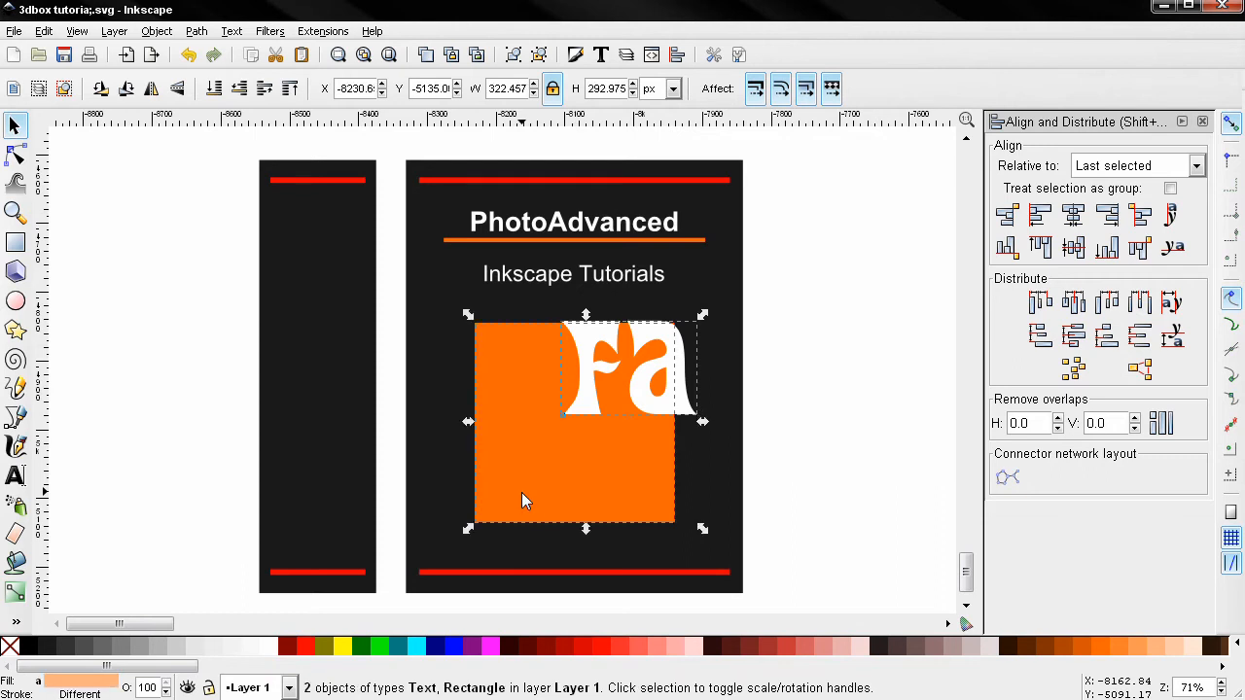
pyautogui.click(1073, 216)
pyautogui.click(1073, 247)
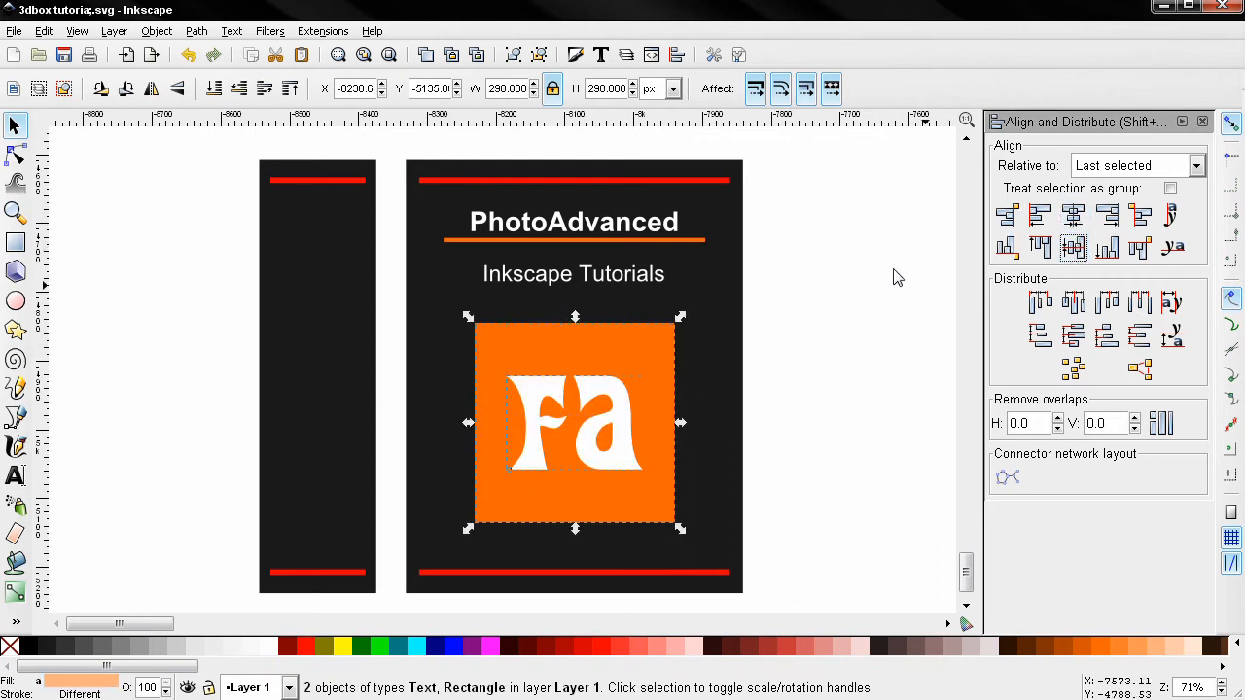
pyautogui.click(514, 56)
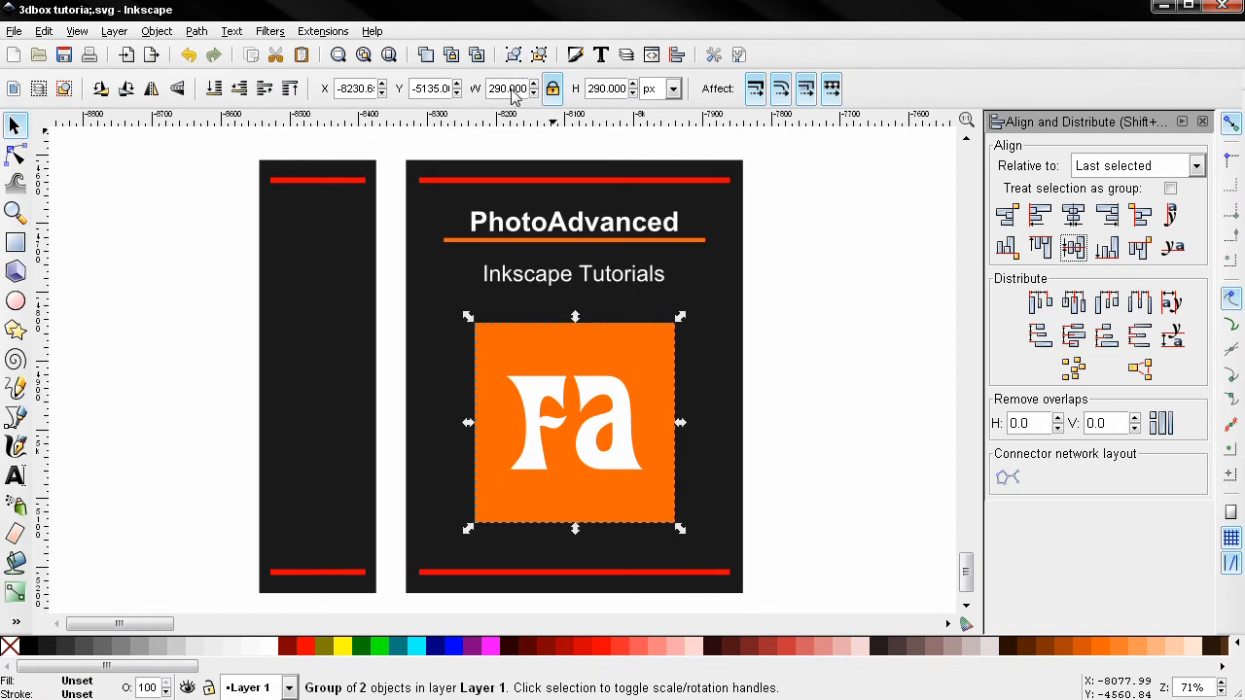
# Place a duplicate of the FA logo group over the narrow panel and scale it proportionally to 116 px wide.
pyautogui.hotkey('ctrl', 'd')
pyautogui.moveTo(649, 384); pyautogui.dragTo(366, 388)
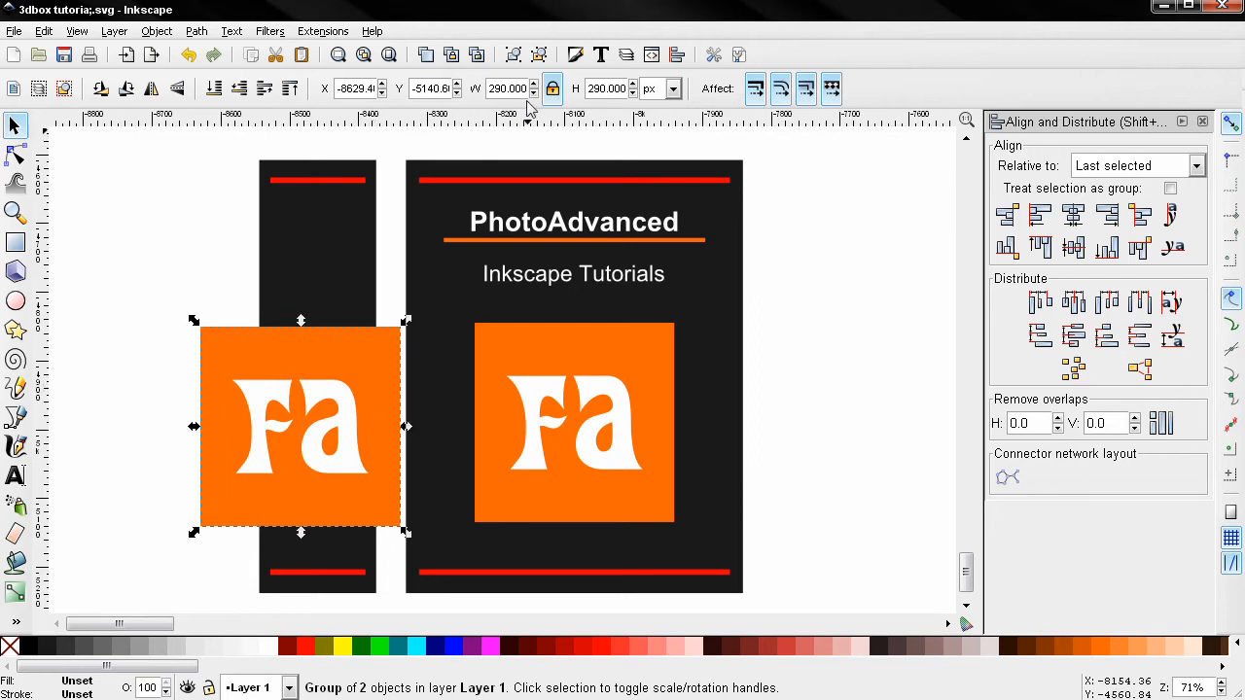
pyautogui.write('1')
pyautogui.press('Return')
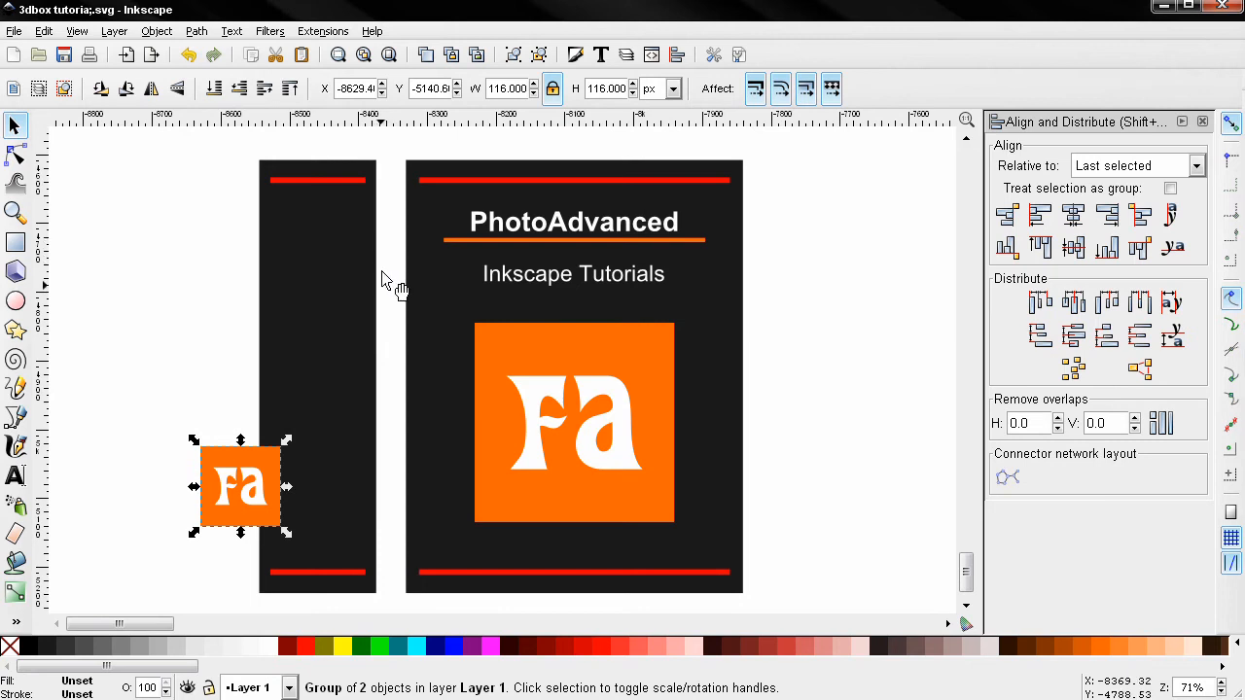
# Centre the small FA logo horizontally on the narrow panel and move it straight down to just above the lower red bar.
pyautogui.press('shift')
pyautogui.keyDown('shift'); pyautogui.click(338, 472); pyautogui.keyUp('shift')
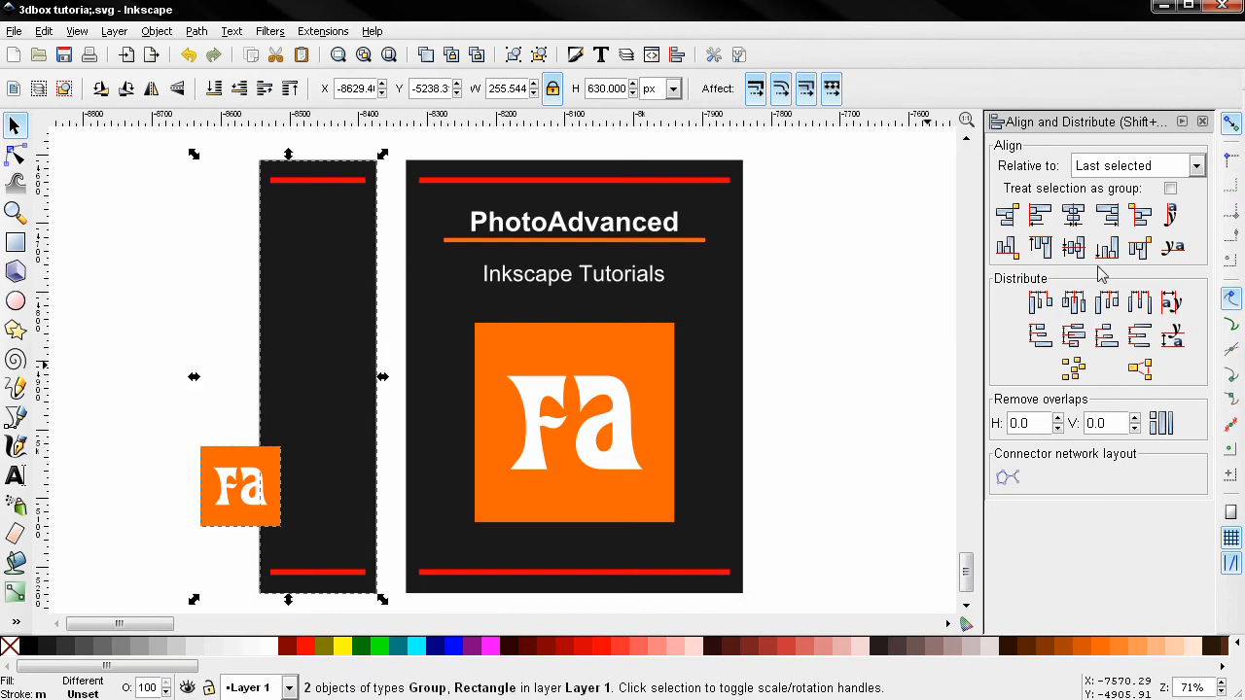
pyautogui.click(1074, 215)
pyautogui.click(210, 432)
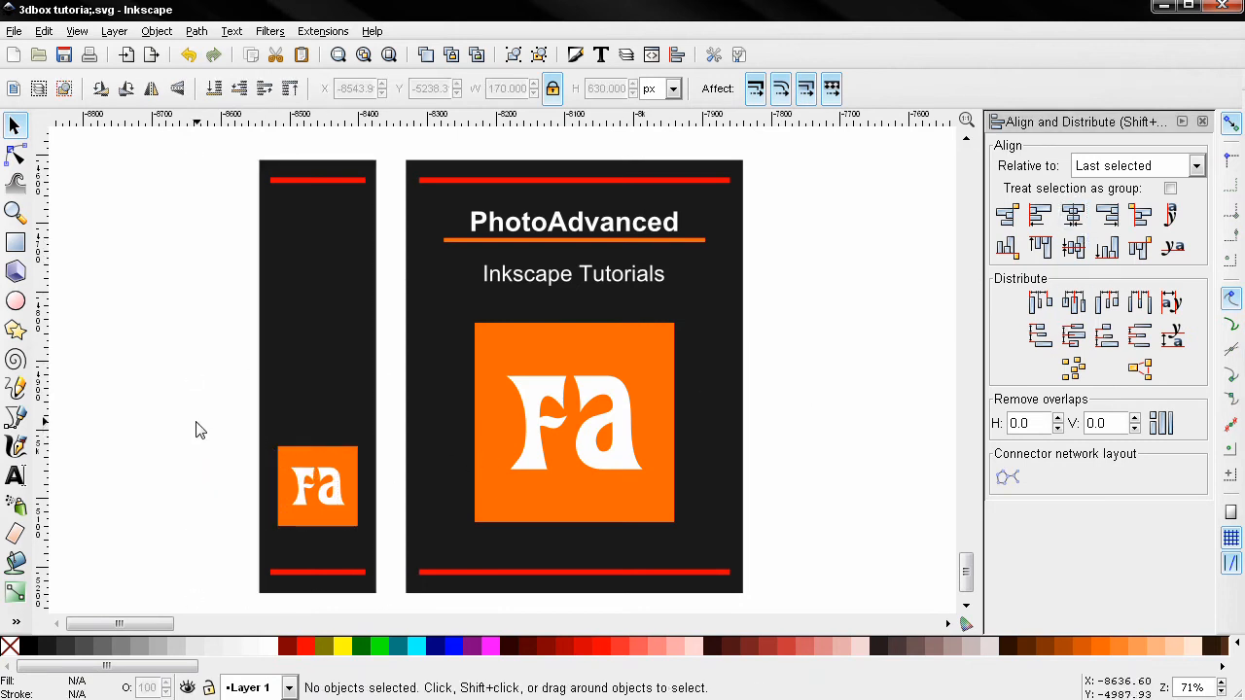
pyautogui.click(333, 496)
pyautogui.moveTo(334, 496); pyautogui.dragTo(333, 532)
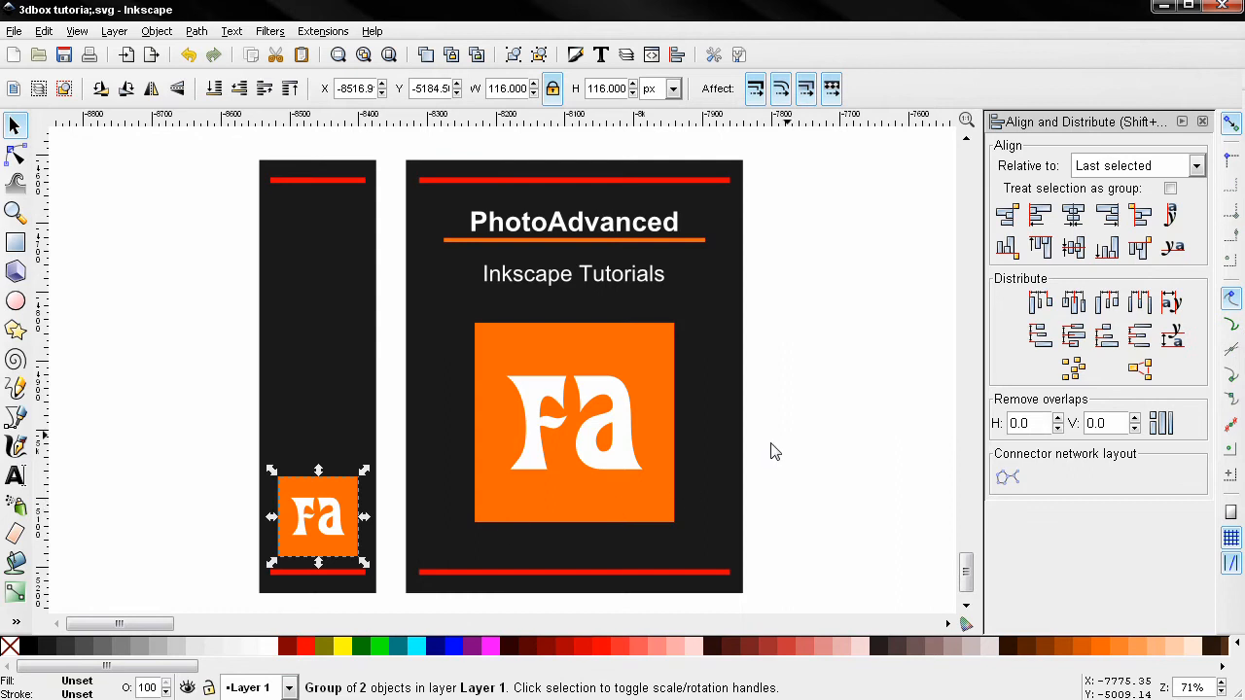
pyautogui.click(812, 431)
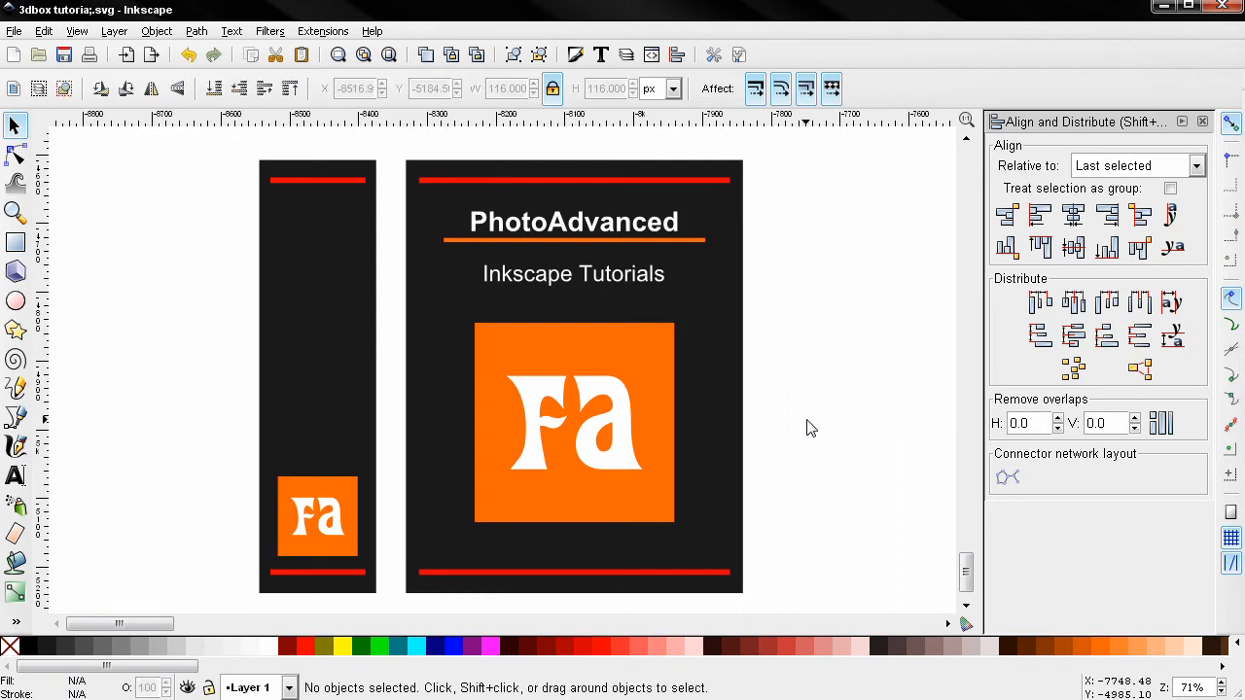
# Place a duplicate of the "PhotoAdvanced" title, rotated 90° counter-clockwise, centred horizontally on the narrow panel.
pyautogui.click(619, 233)
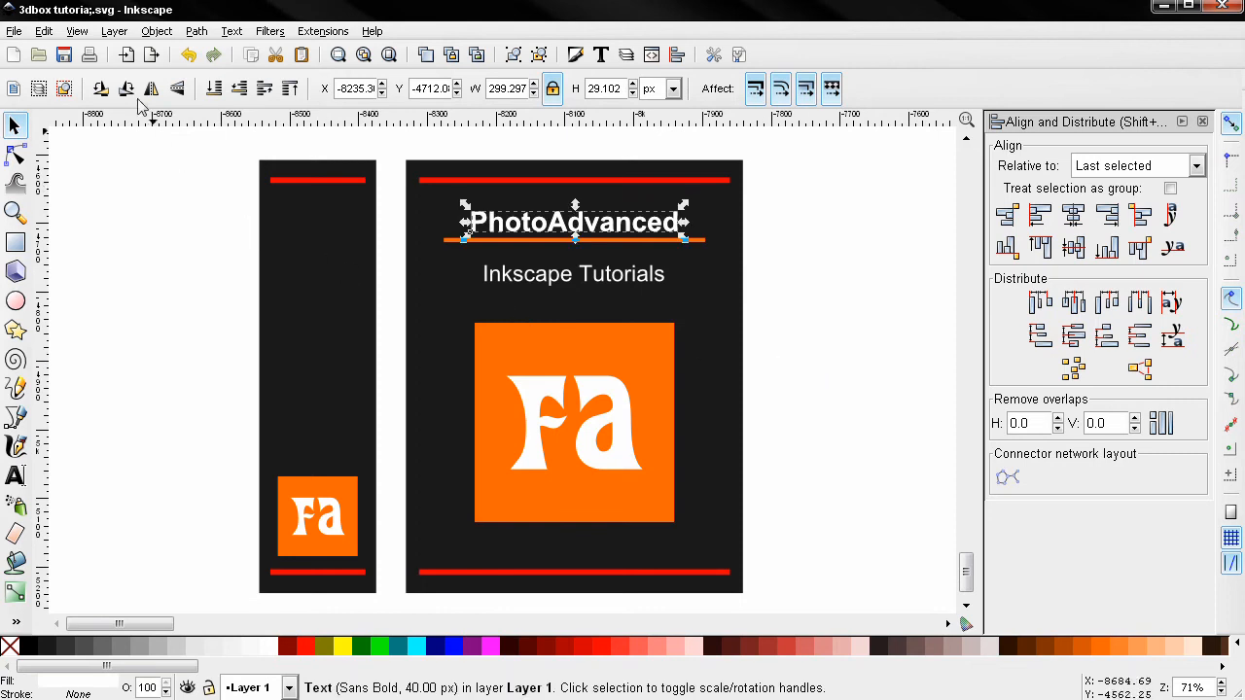
pyautogui.click(101, 88)
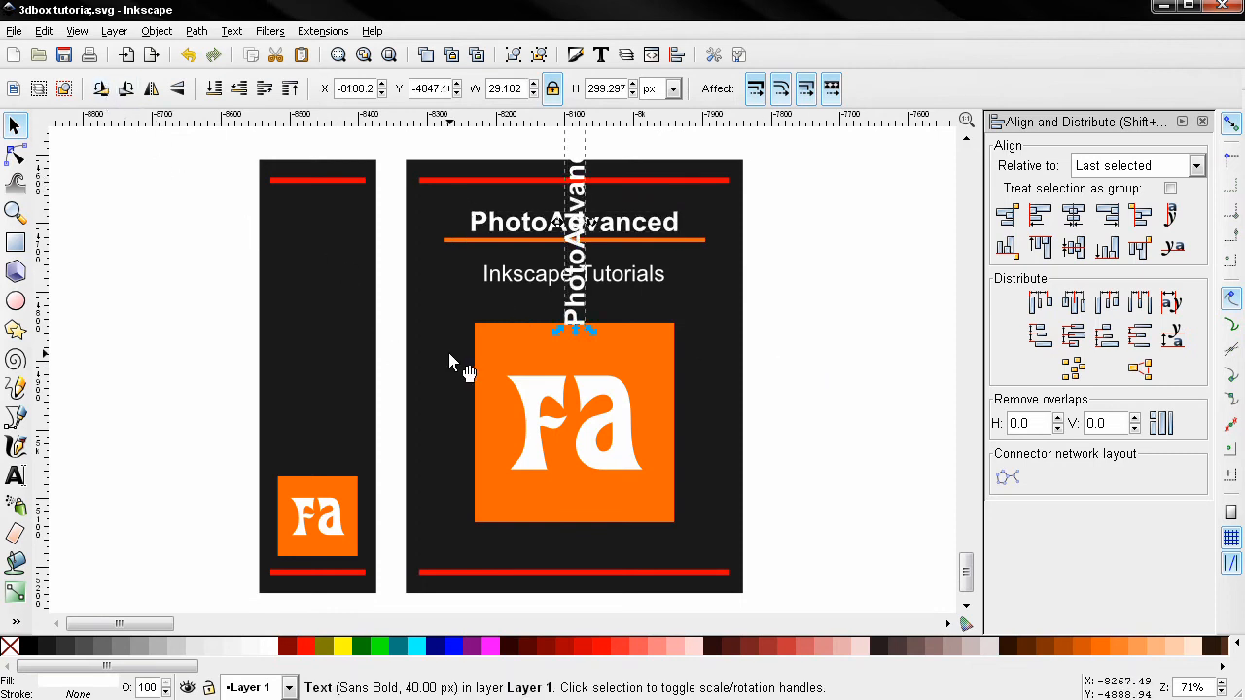
pyautogui.keyDown('shift'); pyautogui.click(330, 343); pyautogui.keyUp('shift')
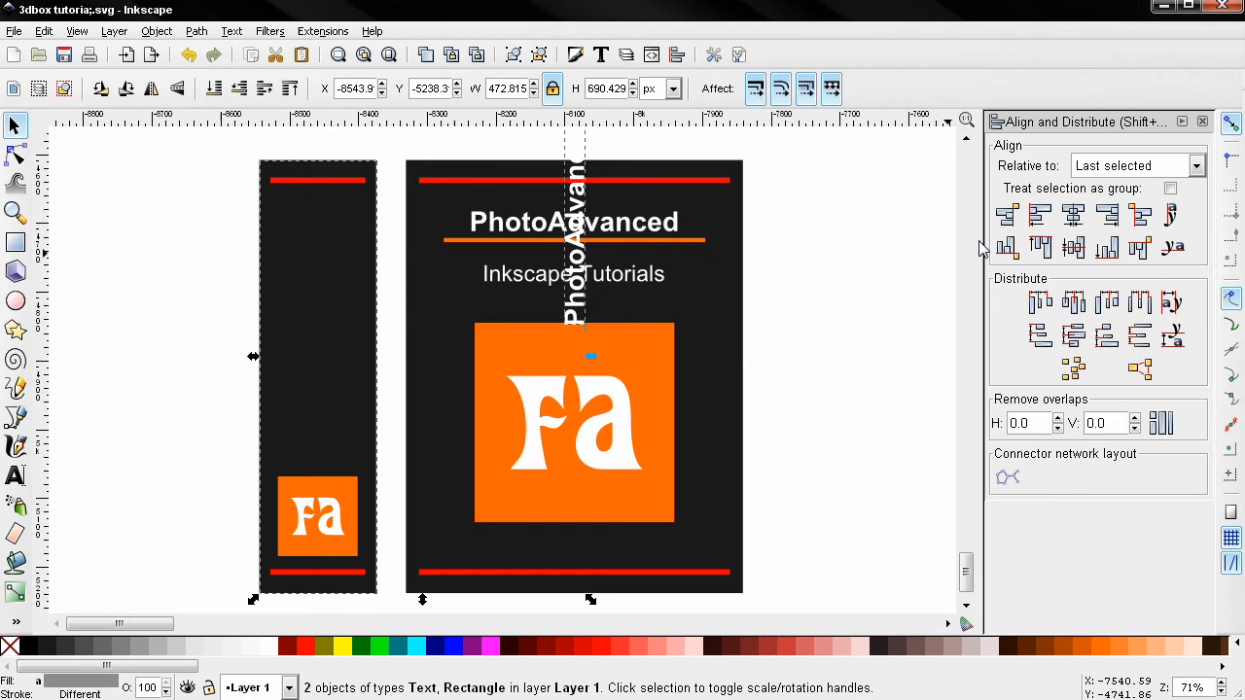
pyautogui.click(1072, 216)
pyautogui.click(160, 296)
# Move the rotated title down the narrow panel to sit between the upper red bar and the small logo.
pyautogui.click(327, 289)
pyautogui.moveTo(326, 292); pyautogui.dragTo(329, 399)
pyautogui.click(820, 370)
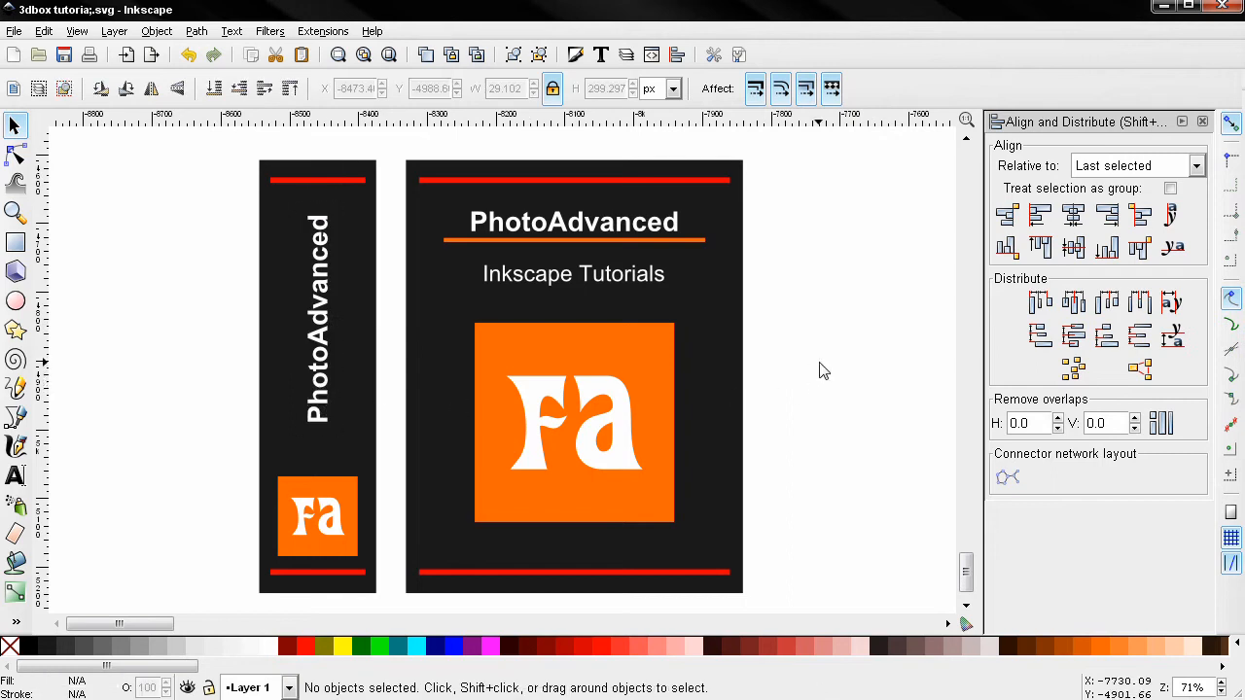
# Draw a white rectangle about 79 × 33 px in the large panel's lower left corner and resize it to 60 × 16 px with proportions unlocked.
pyautogui.click(14, 241)
pyautogui.moveTo(422, 536); pyautogui.dragTo(477, 558)
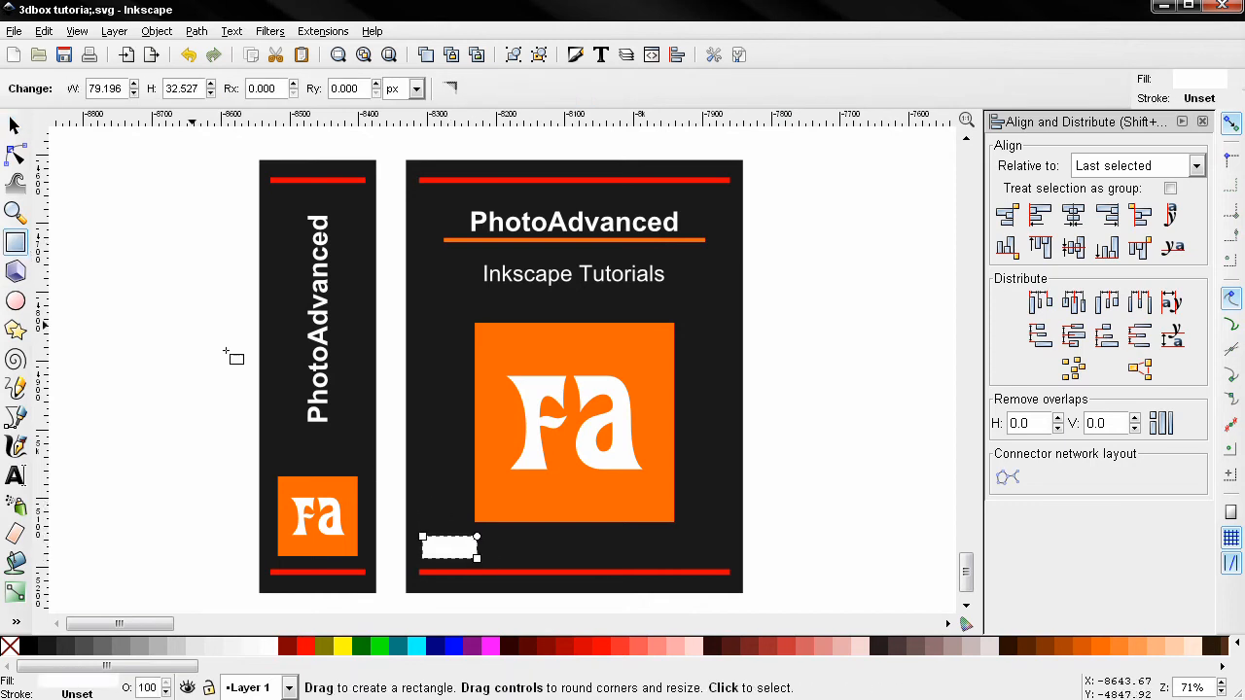
pyautogui.click(17, 122)
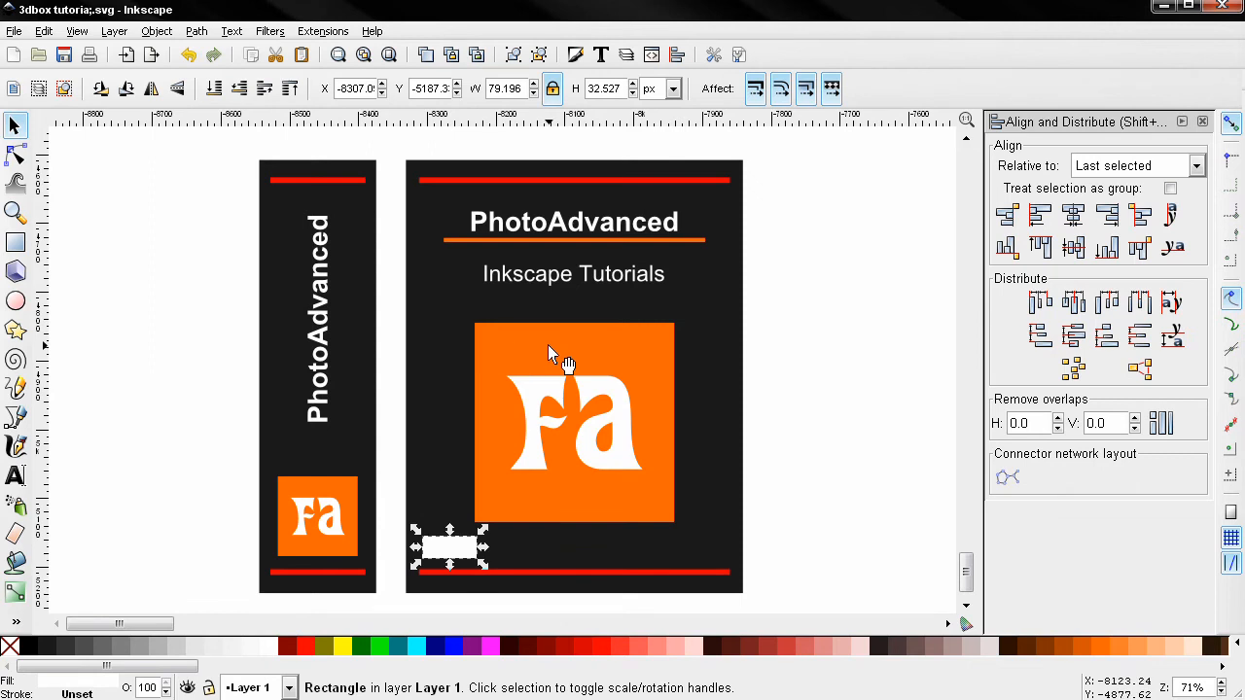
pyautogui.click(552, 88)
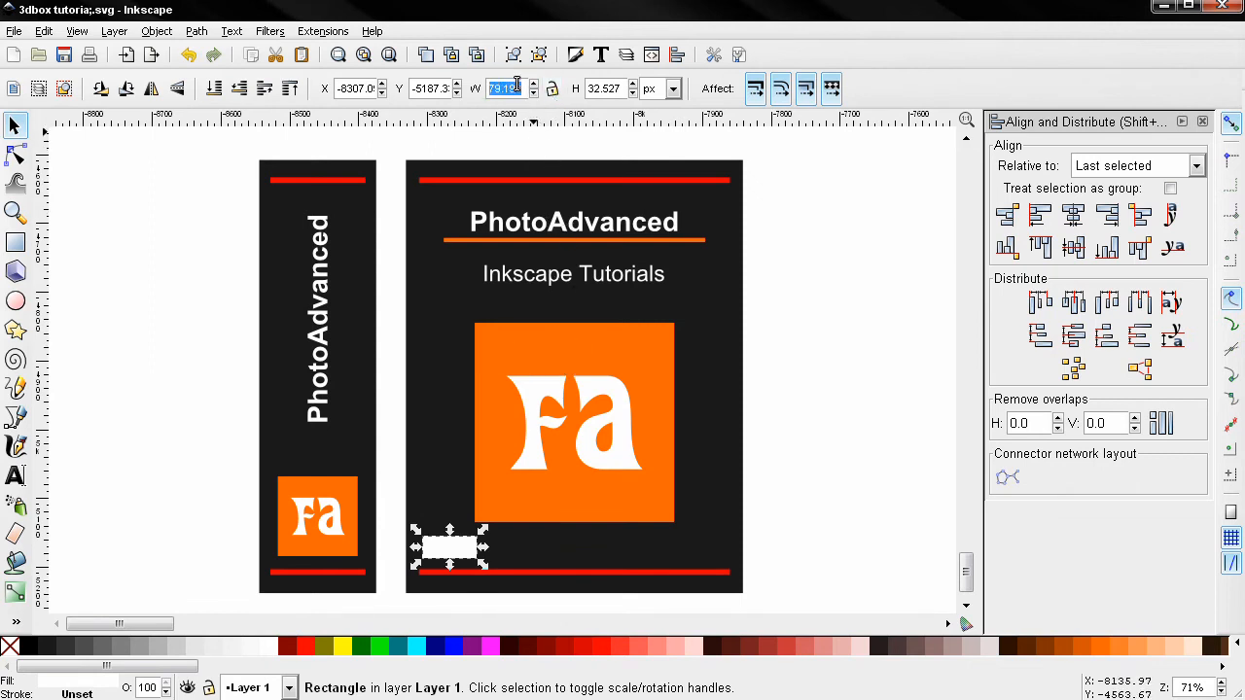
pyautogui.write('60')
pyautogui.press('Tab')
pyautogui.write('1')
pyautogui.press('Return')
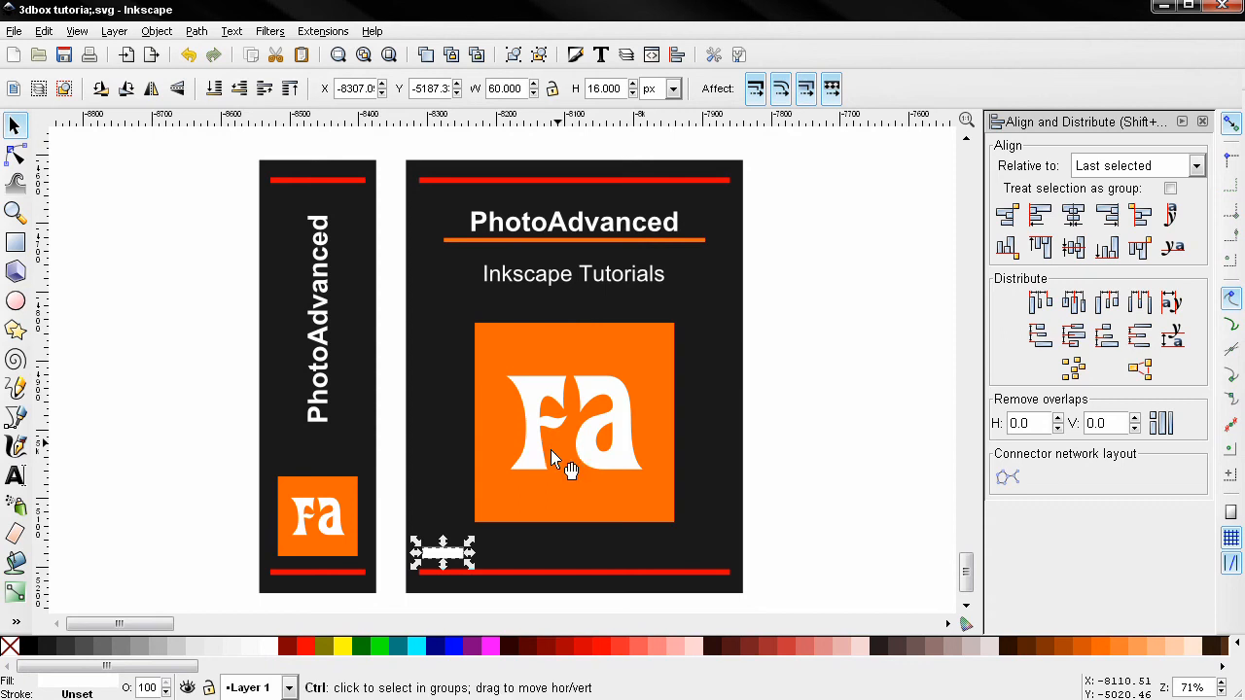
# Duplicate the small white rectangle to form a row of five between the large logo and the lower red bar.
pyautogui.moveTo(444, 550); pyautogui.dragTo(680, 557)
pyautogui.hotkey('ctrl', 'd')
pyautogui.hotkey('ctrl', 'd')
pyautogui.hotkey('ctrl', 'd')
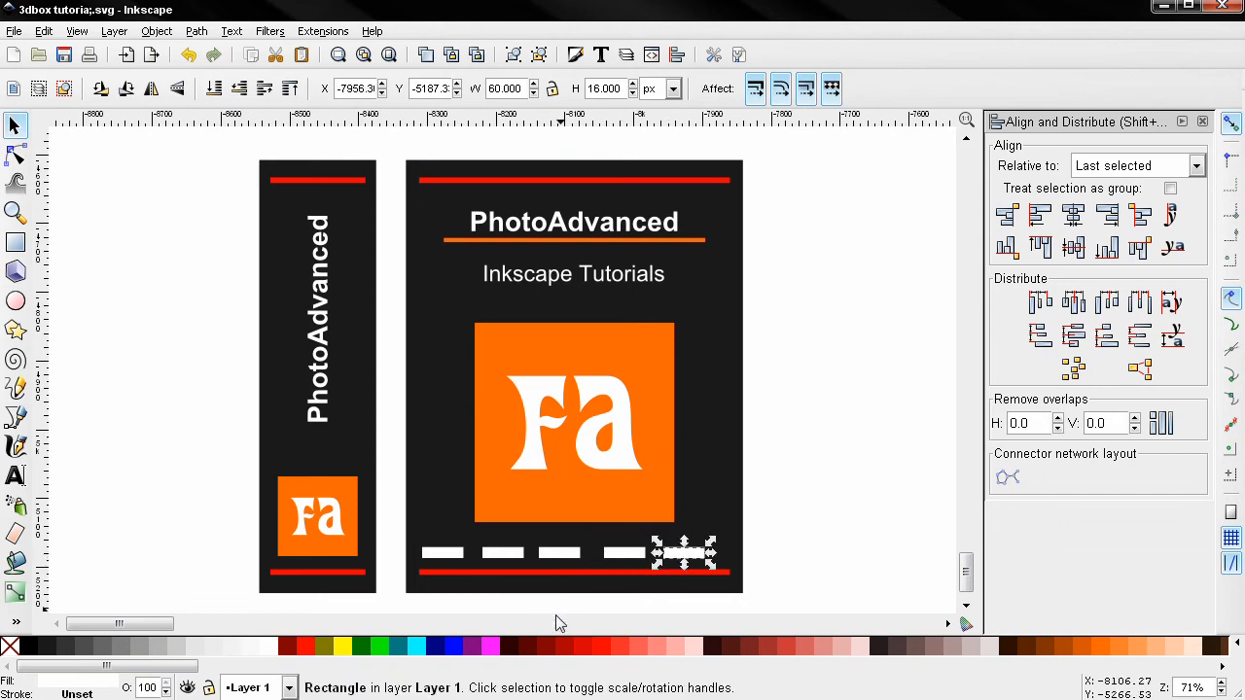
# Fill the first small rectangle from the left with pink ff55ddff and the second with blue 0066ffff.
pyautogui.click(451, 556)
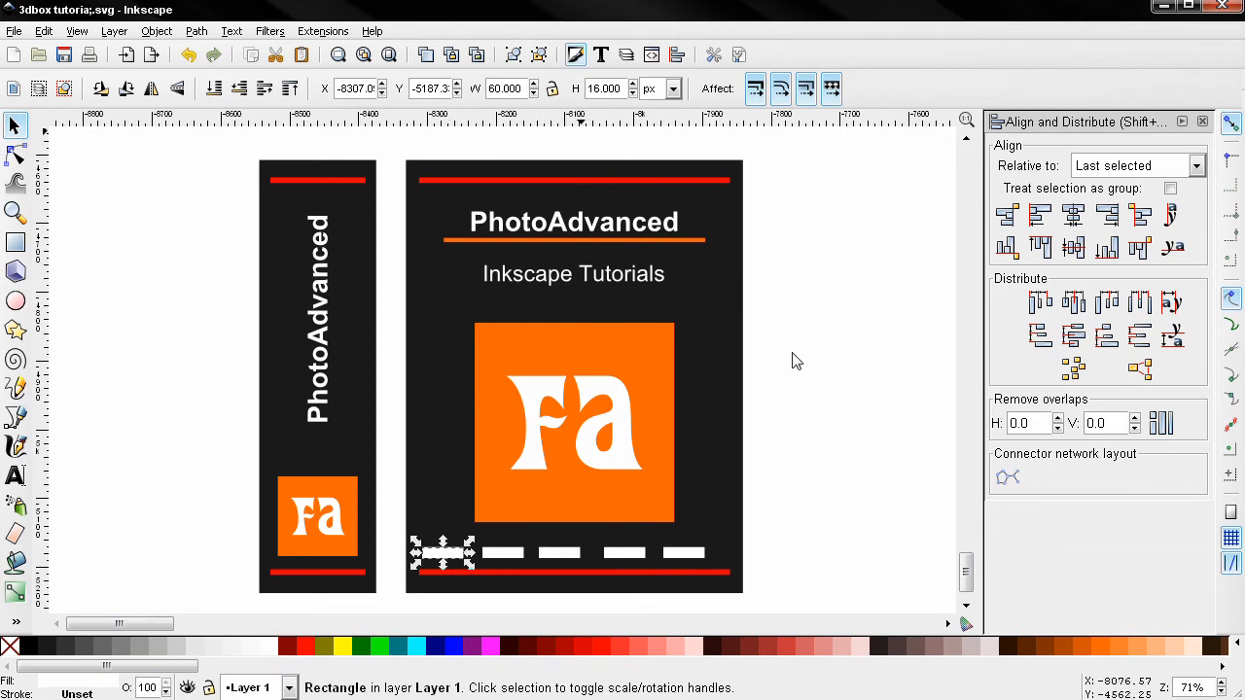
pyautogui.hotkey('shift', 'ctrl', 'f')
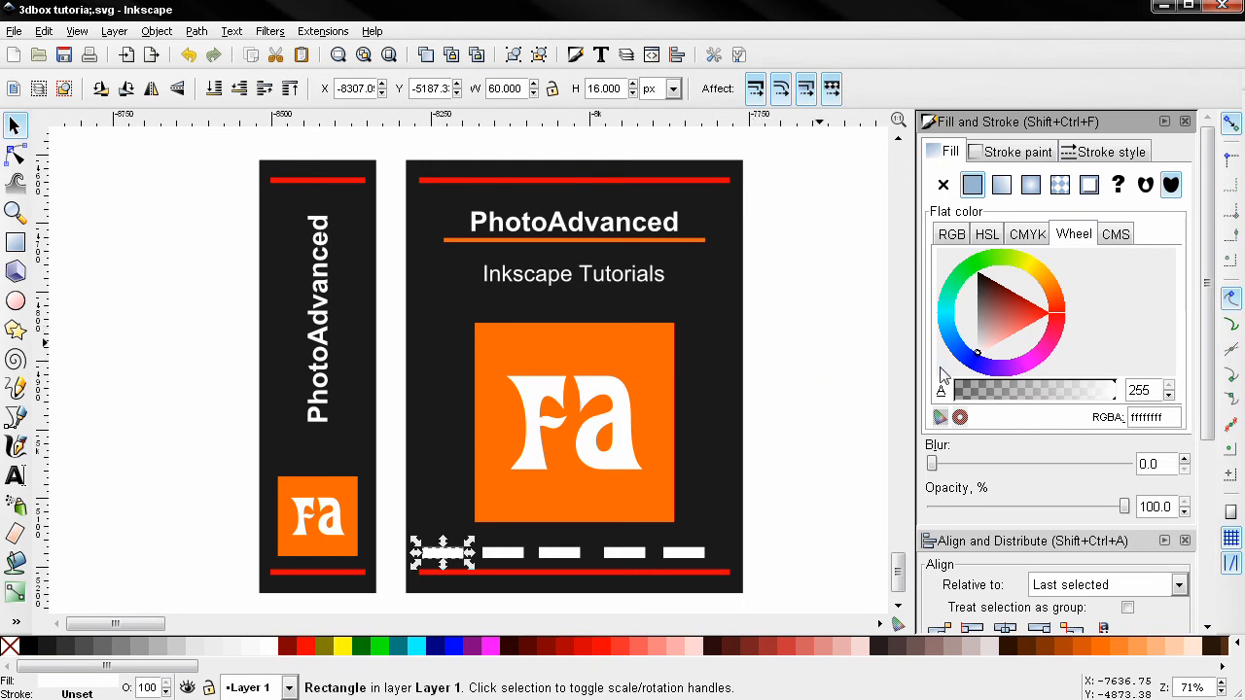
pyautogui.doubleClick(1141, 415)
pyautogui.write('ff55ddff')
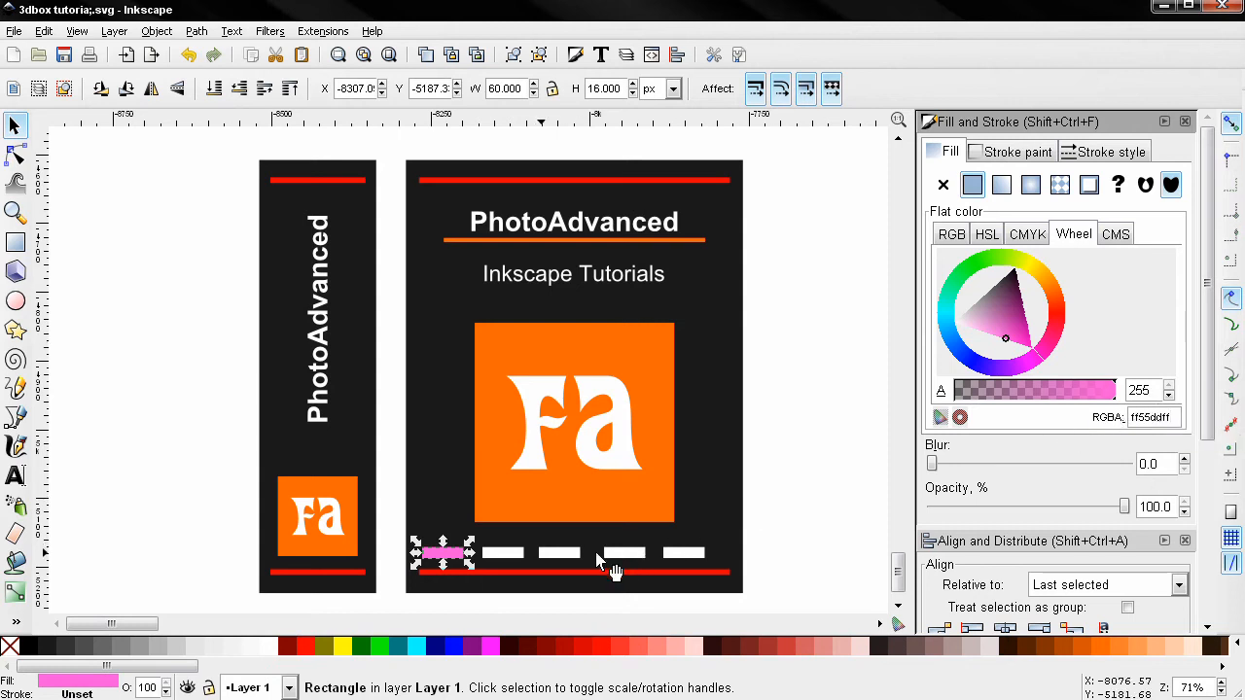
pyautogui.click(521, 558)
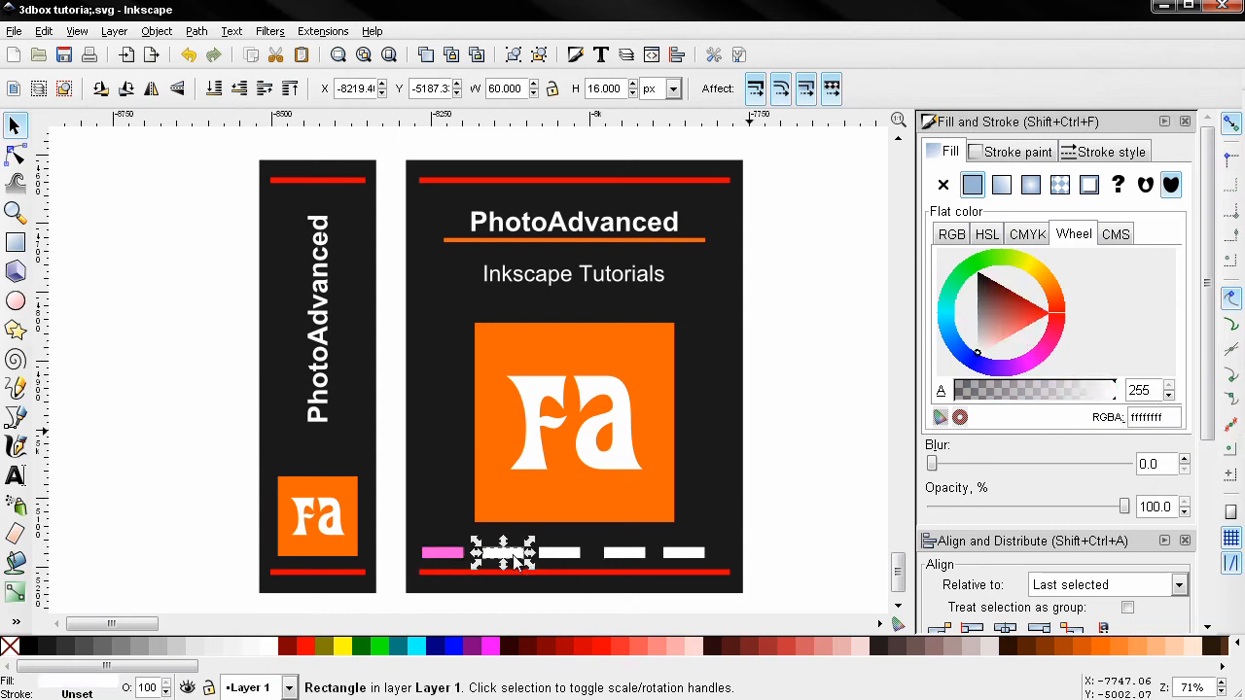
pyautogui.doubleClick(1154, 418)
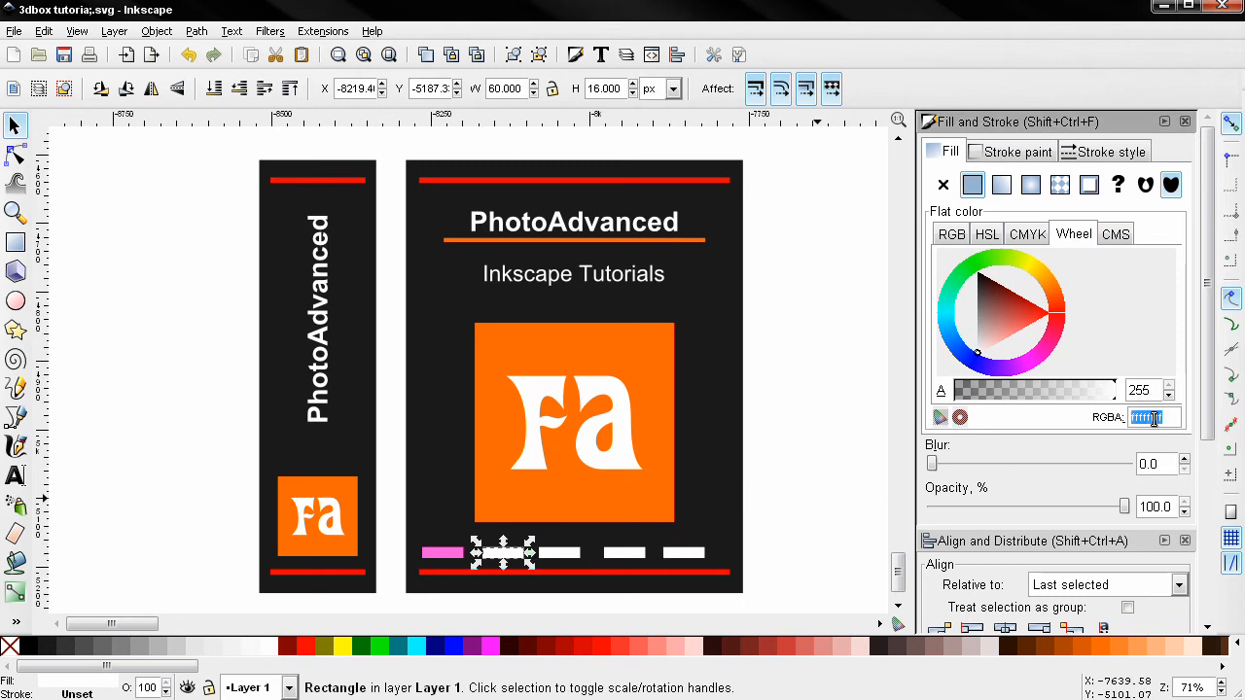
pyautogui.write('0066ffff')
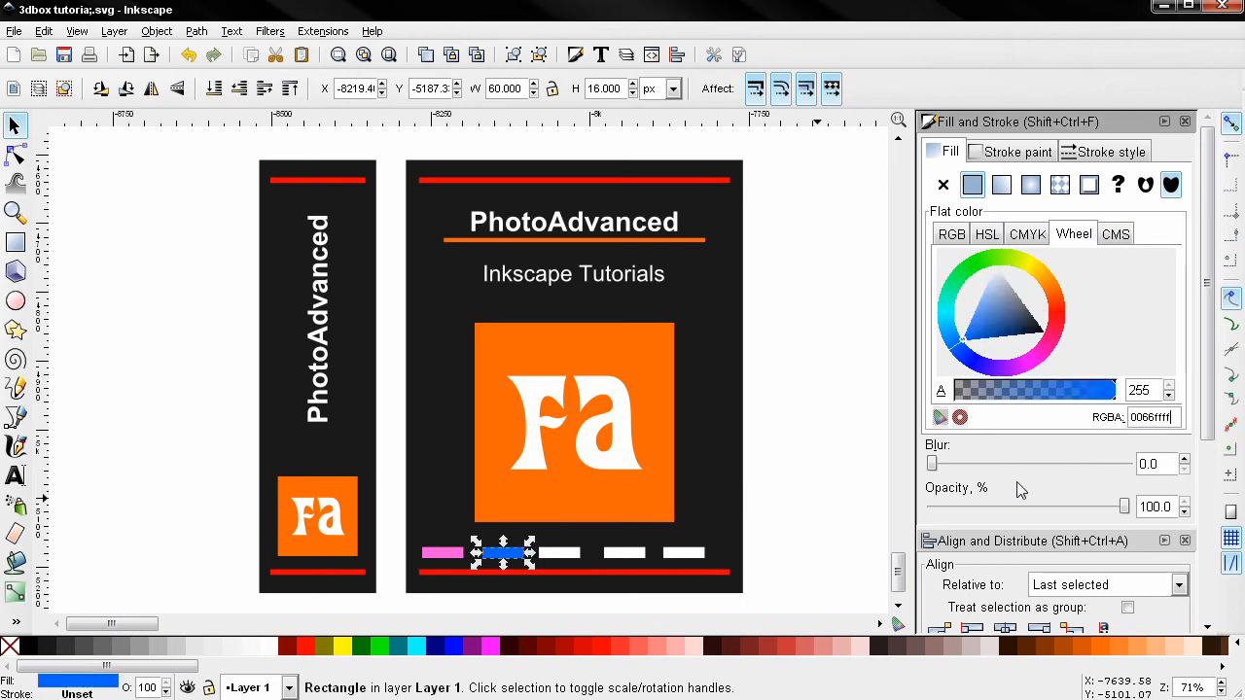
pyautogui.hotkey('alt', 'Tab')
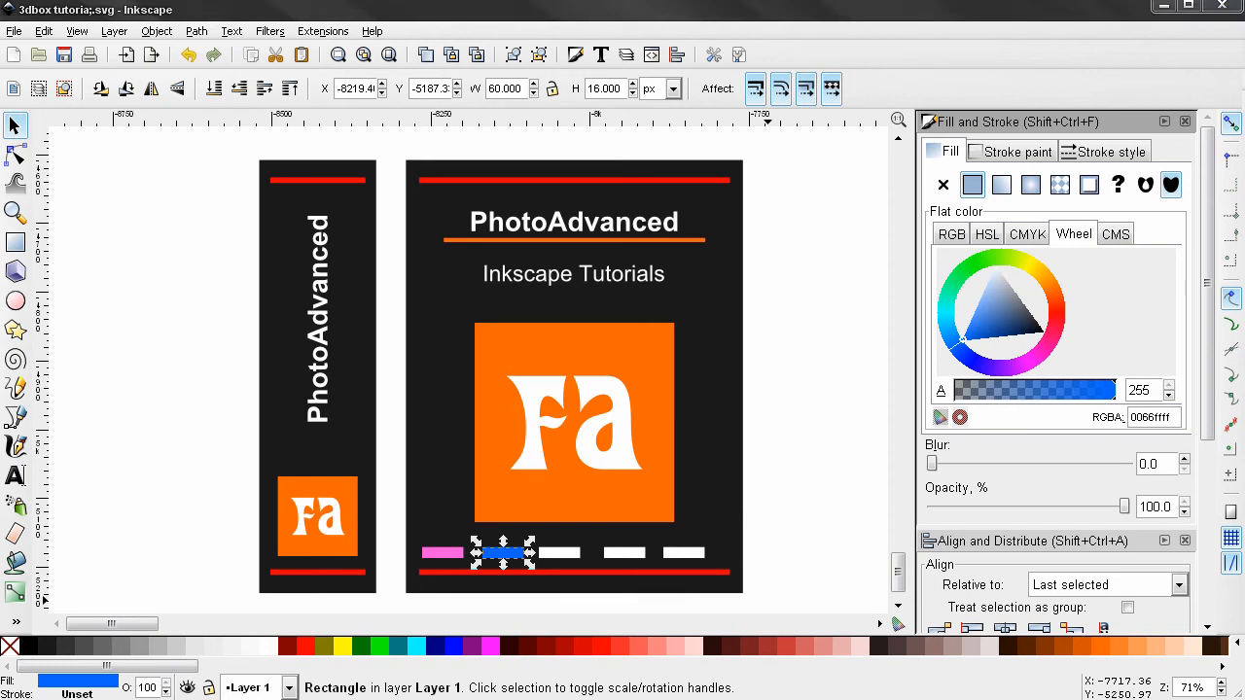
# Fill the third small rectangle with light blue 2ad4ffff and the fourth with green 55ff55ff.
pyautogui.click(570, 555)
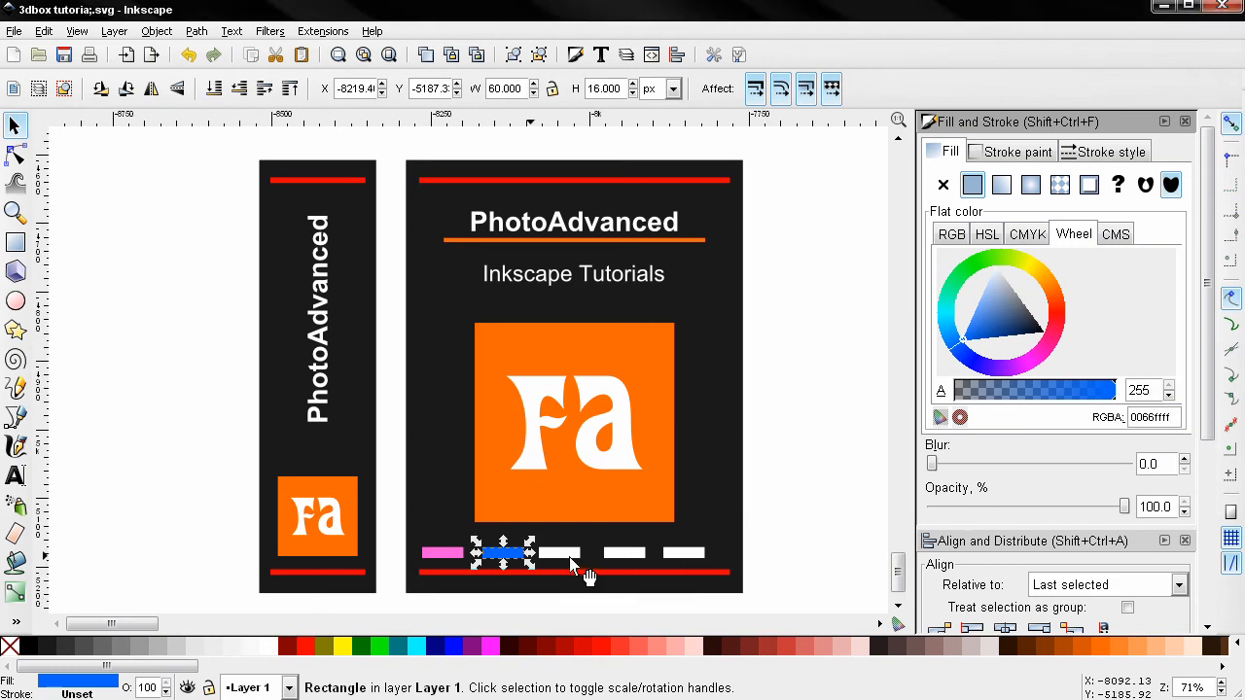
pyautogui.doubleClick(1154, 420)
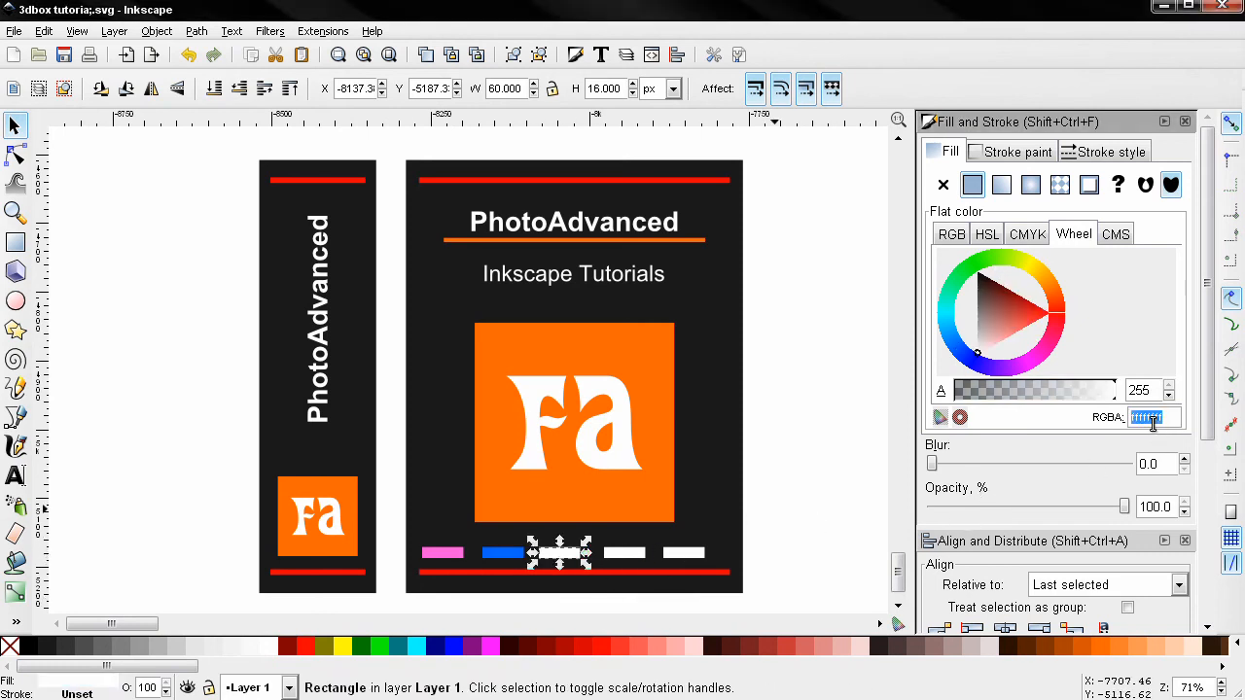
pyautogui.write('2ad4ffff')
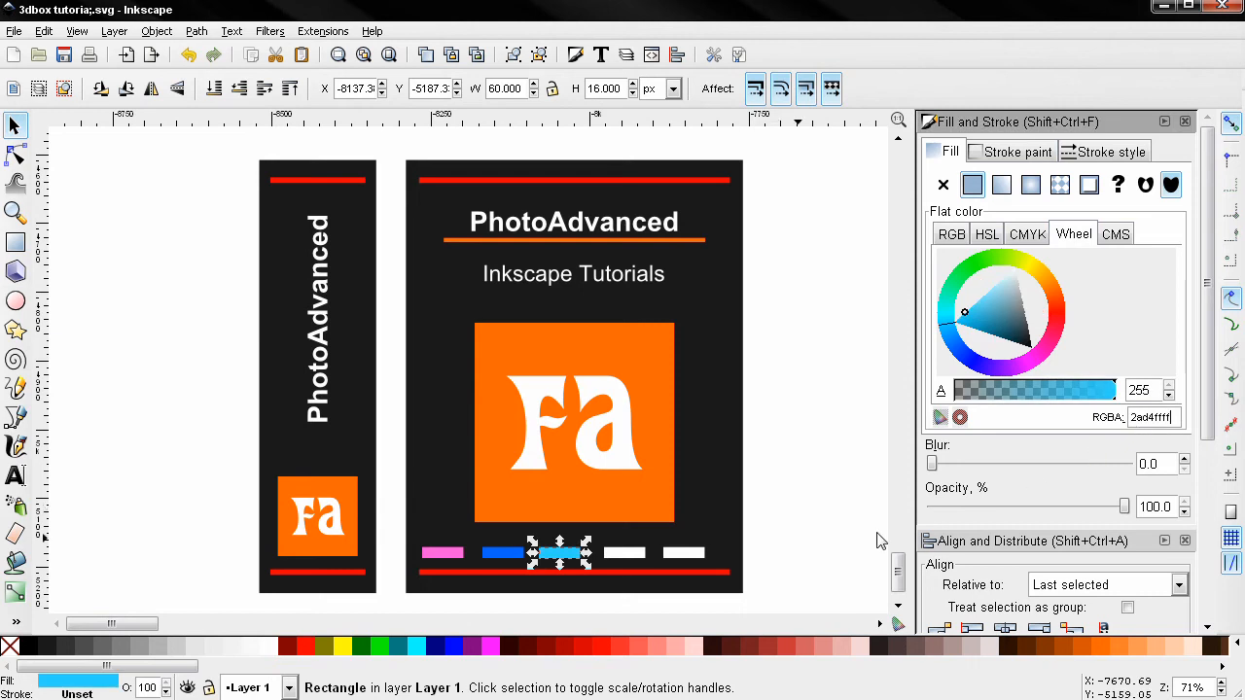
pyautogui.click(631, 554)
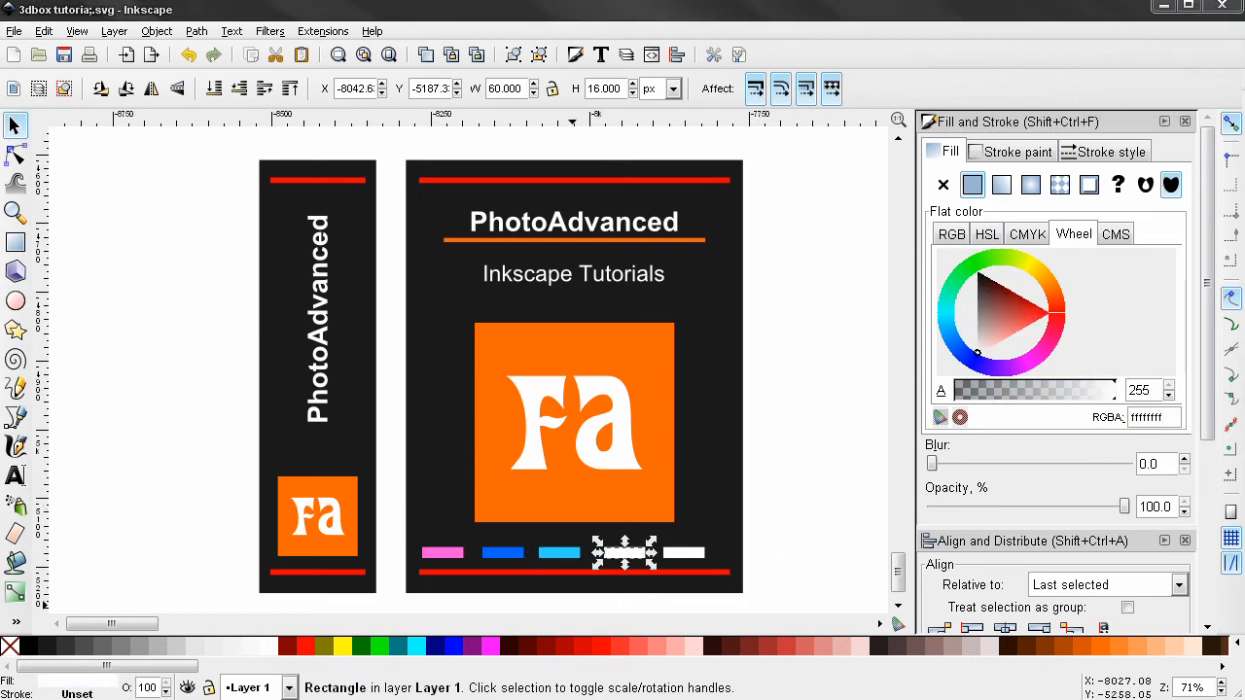
pyautogui.doubleClick(1157, 417)
pyautogui.write('55ff55ff')
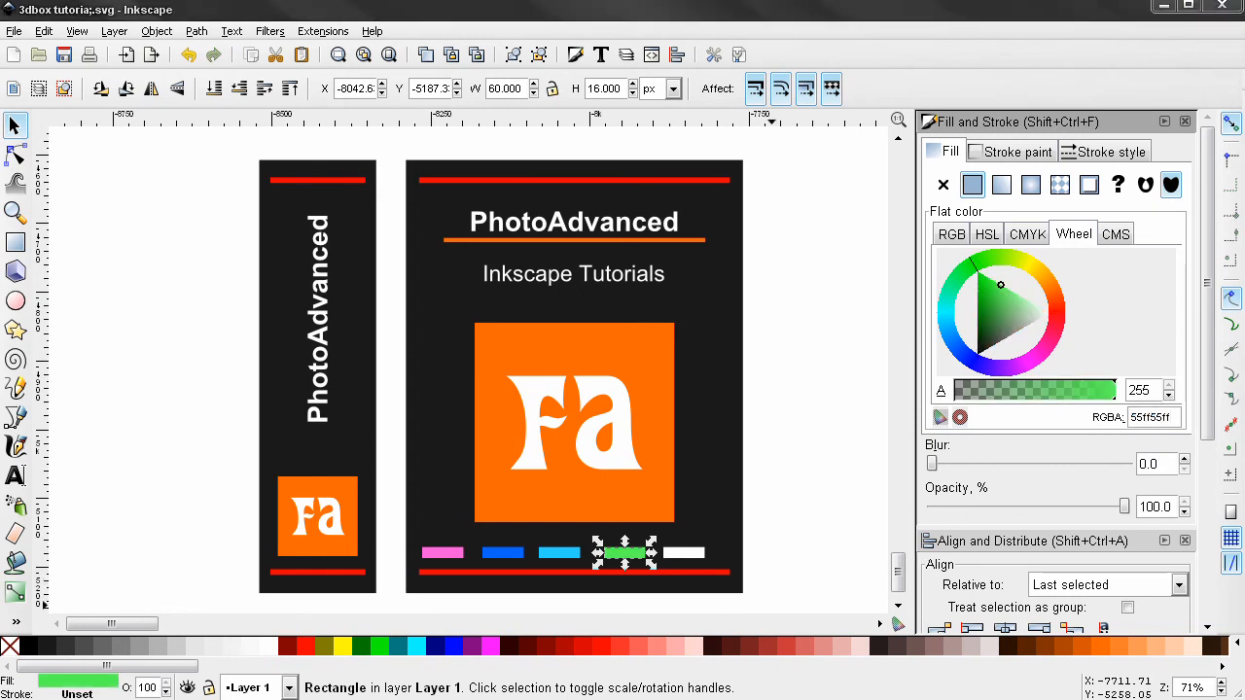
# Fill the fifth small rectangle with yellow ffd42aff and close the Fill and Stroke settings.
pyautogui.click(696, 554)
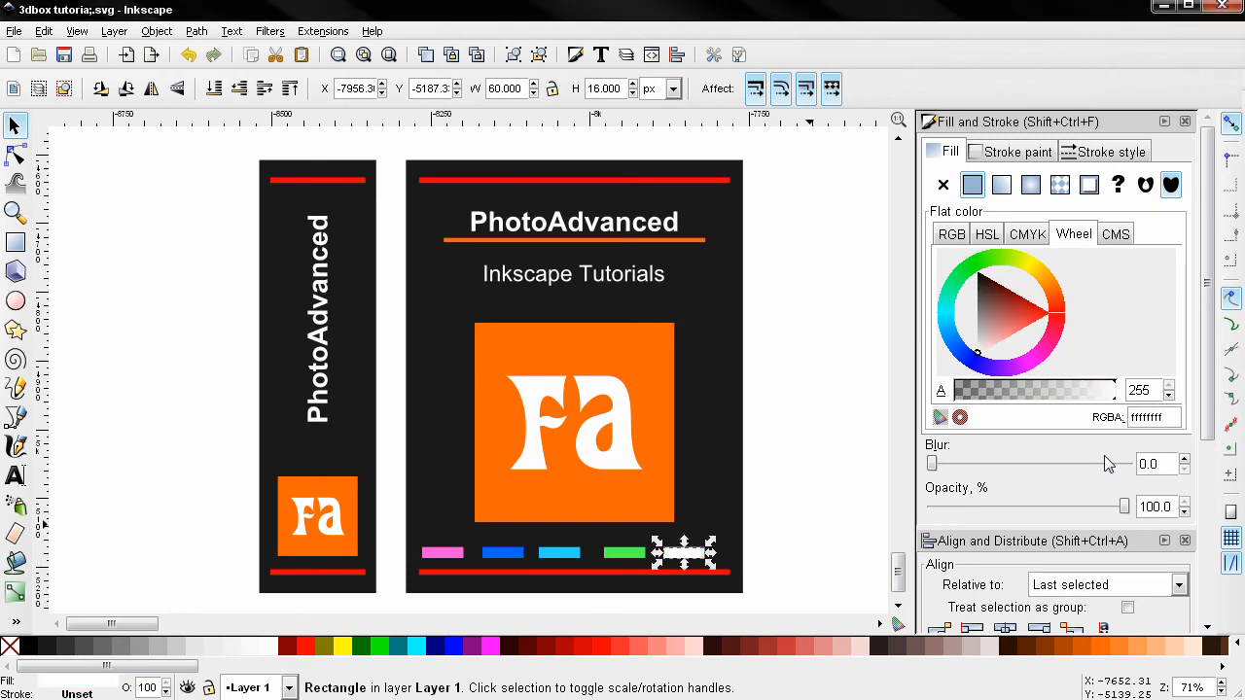
pyautogui.doubleClick(1144, 419)
pyautogui.write('ffd42aff')
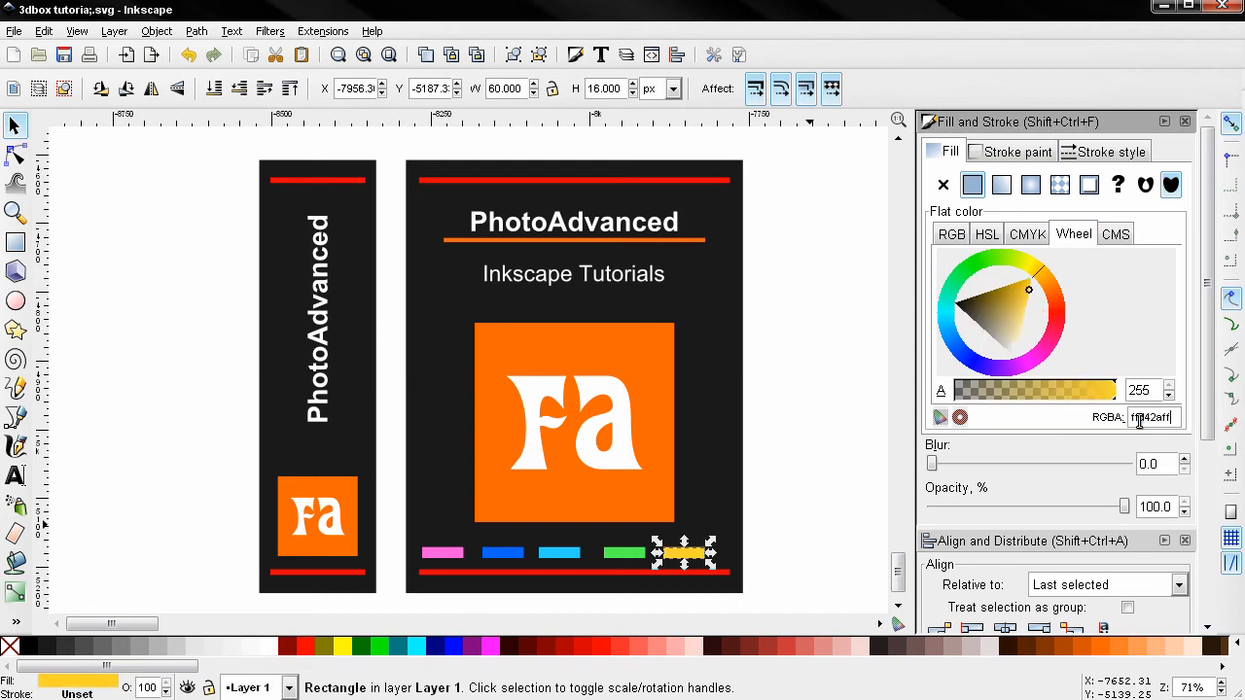
pyautogui.click(841, 439)
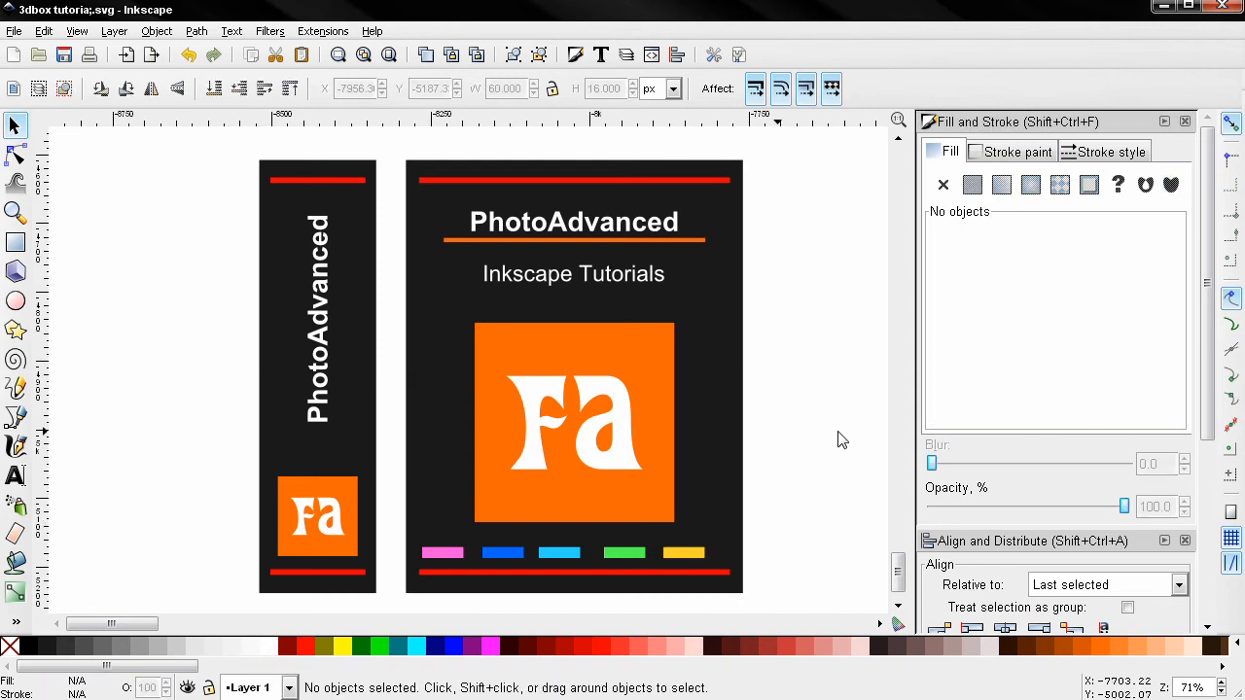
pyautogui.click(1184, 122)
# Distribute the five coloured rectangles with equally spaced horizontal centres and group them.
pyautogui.moveTo(795, 570); pyautogui.dragTo(412, 520)
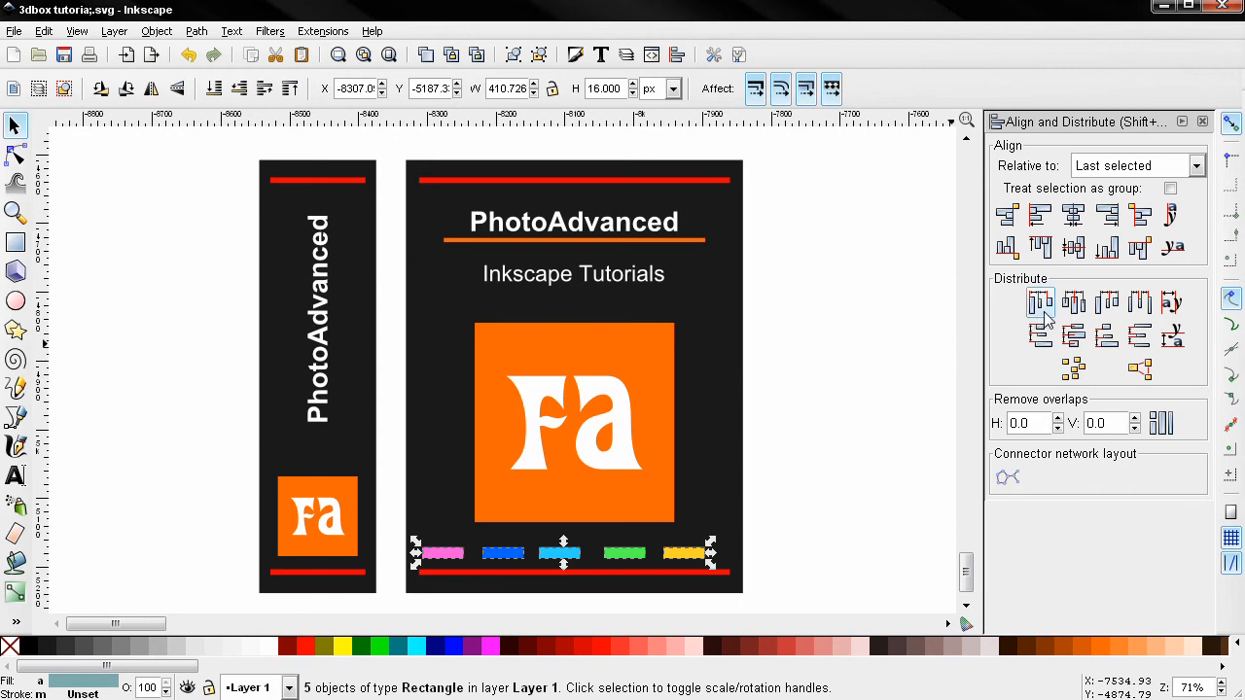
pyautogui.click(1073, 302)
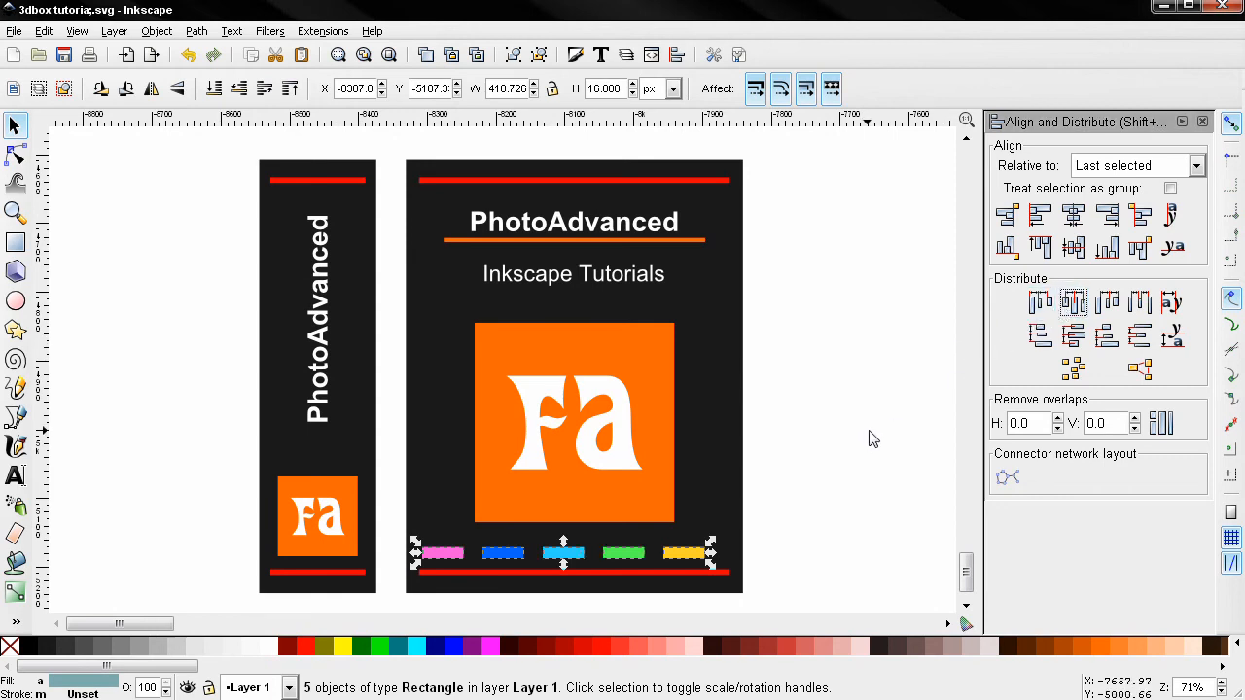
pyautogui.keyDown('shift'); pyautogui.click(740, 464); pyautogui.keyUp('shift')
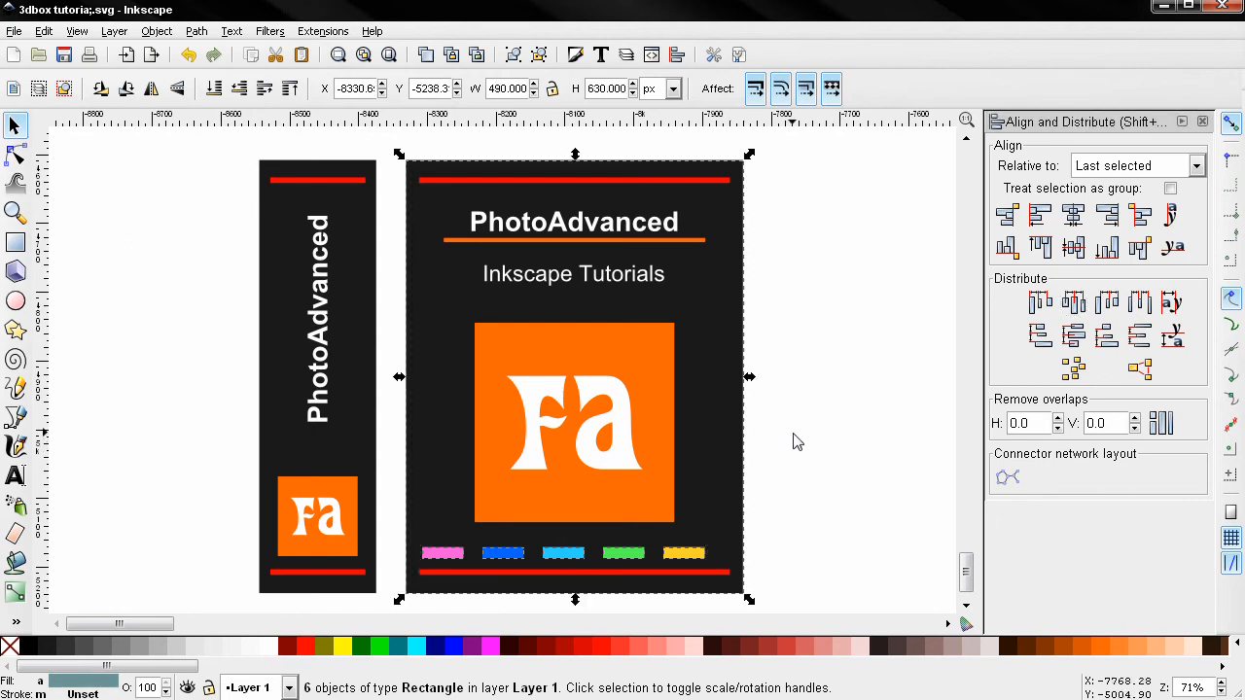
pyautogui.click(844, 362)
pyautogui.moveTo(786, 563); pyautogui.dragTo(402, 541)
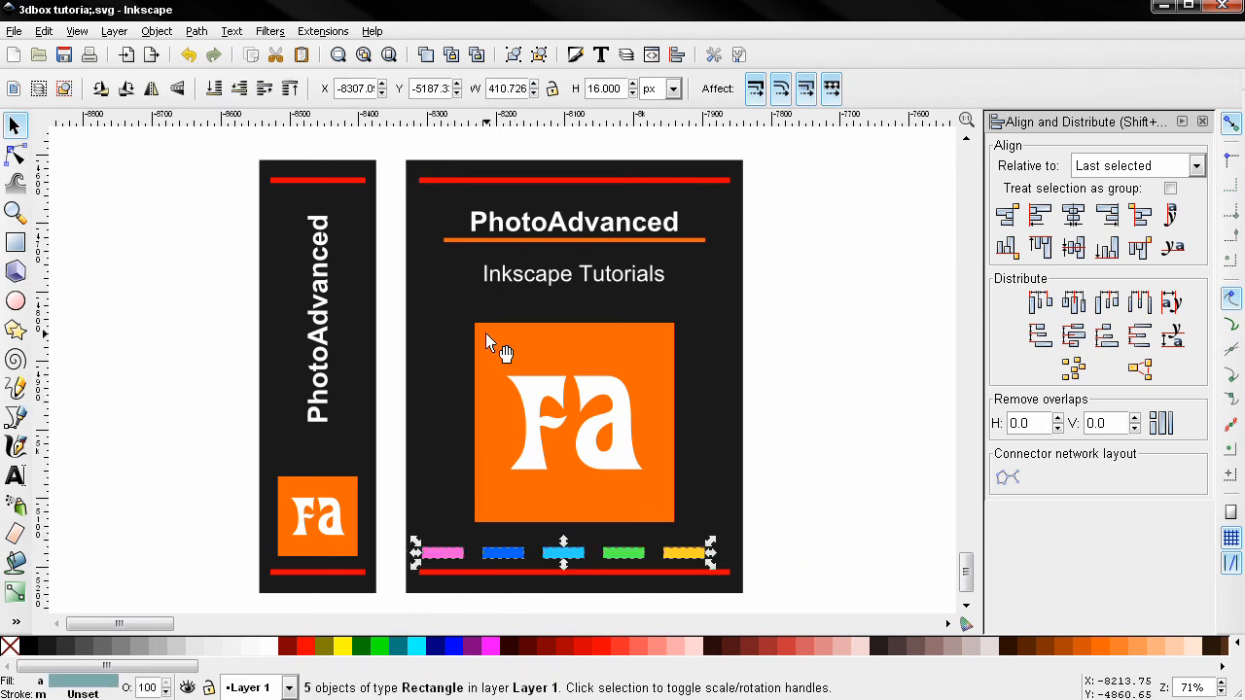
pyautogui.click(514, 56)
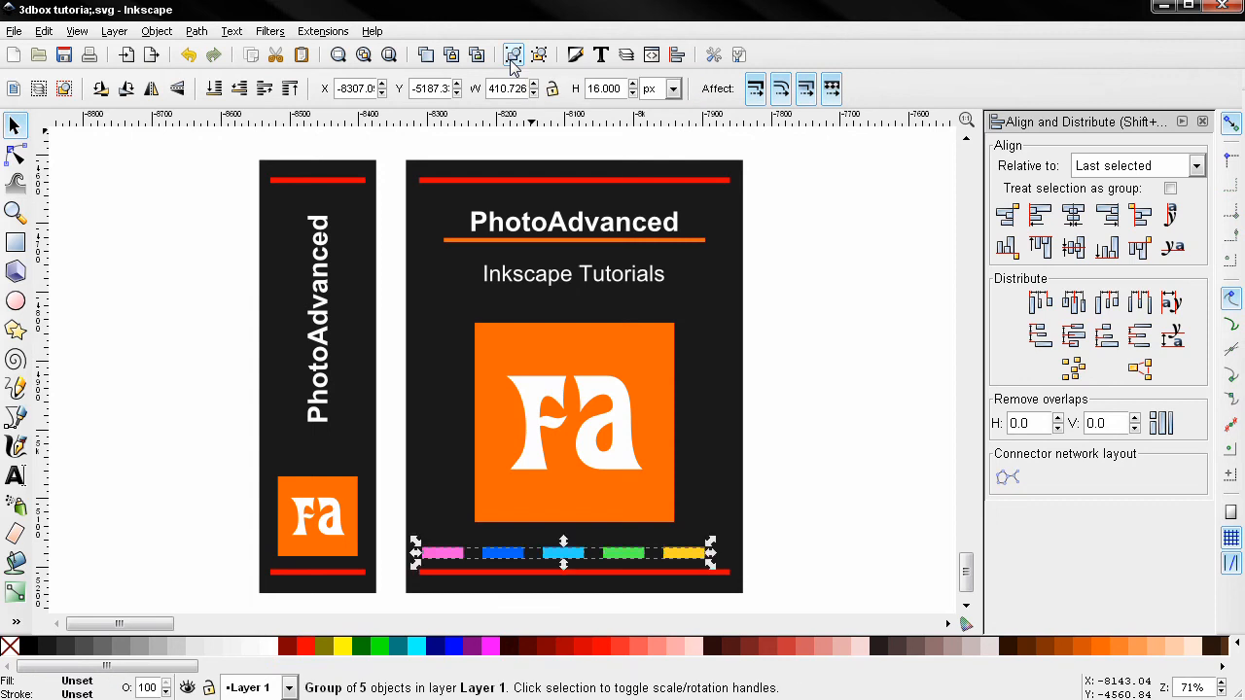
# Centre the grouped row of coloured rectangles horizontally on the front panel and move the large FA logo slightly down.
pyautogui.keyDown('shift'); pyautogui.click(736, 438); pyautogui.keyUp('shift')
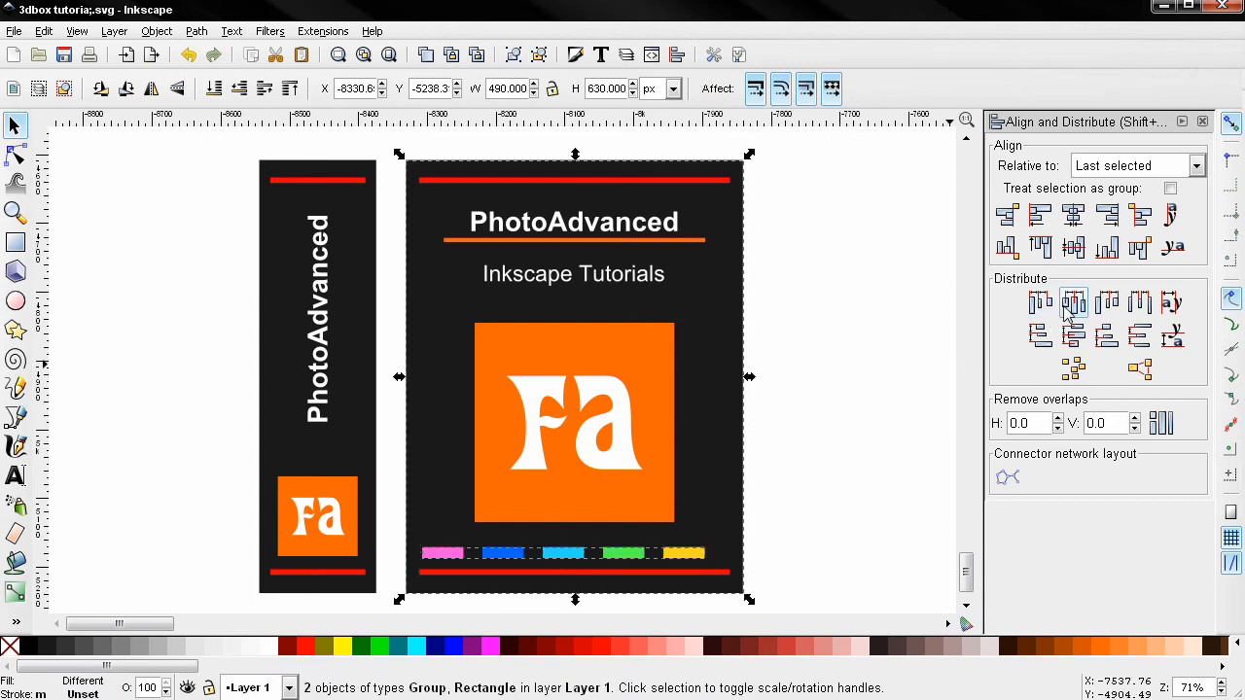
pyautogui.click(1072, 216)
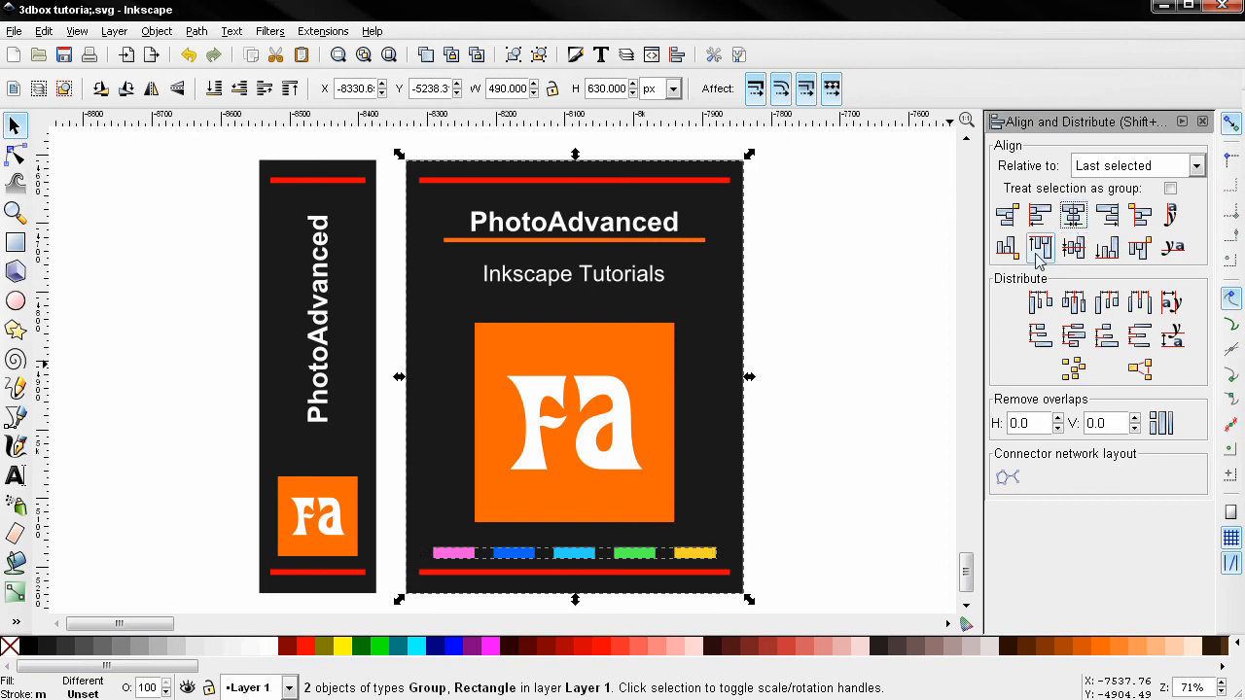
pyautogui.click(836, 448)
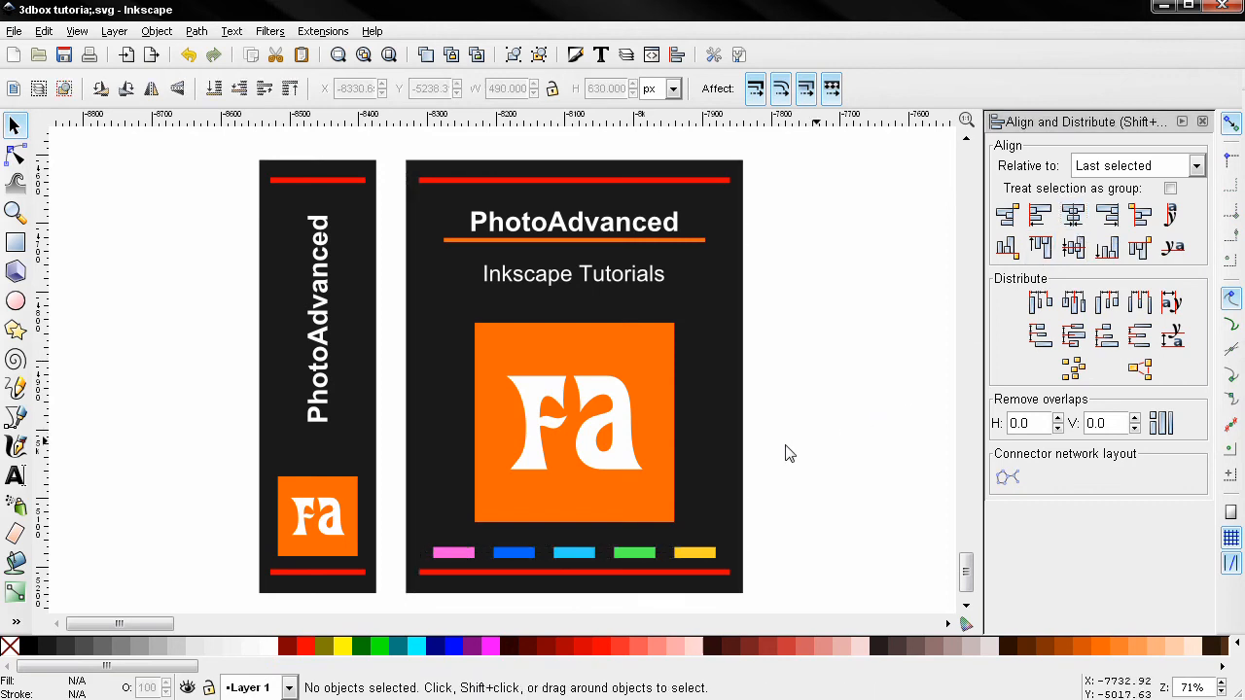
pyautogui.click(607, 428)
pyautogui.moveTo(607, 429); pyautogui.dragTo(611, 445)
# Duplicate the coloured row, place the copy below the Inkscape Tutorials text and resize it to 195 px wide and 8 px high.
pyautogui.click(629, 556)
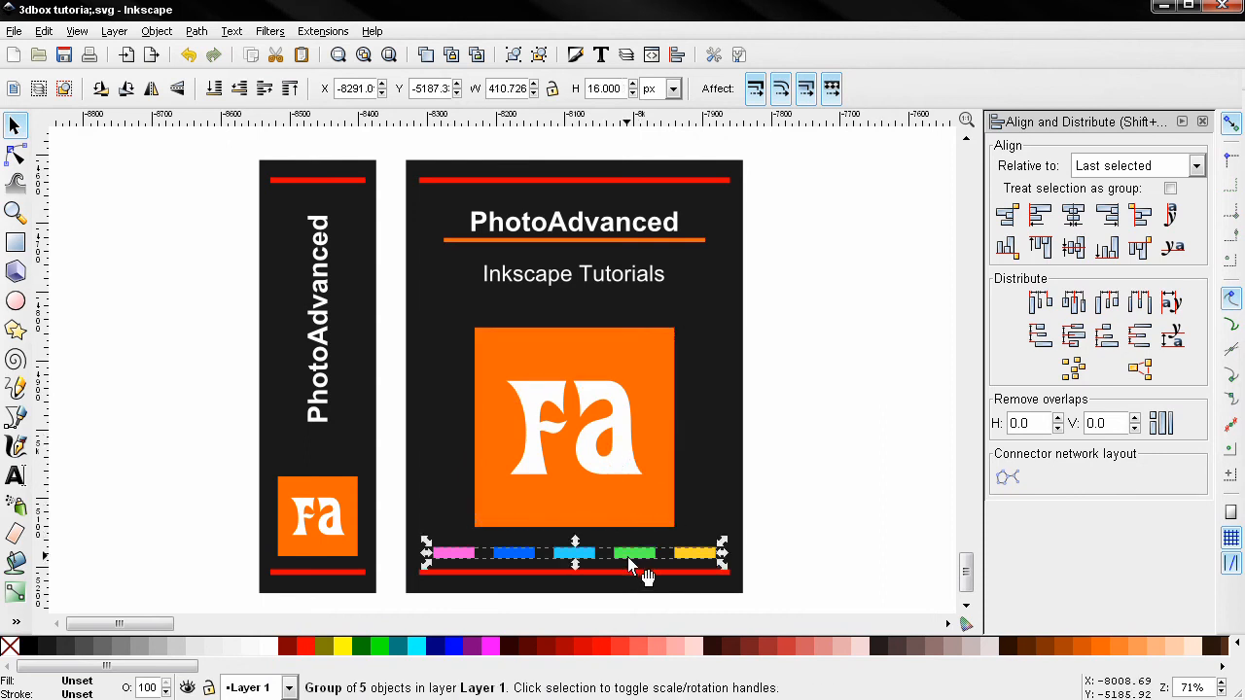
pyautogui.hotkey('ctrl', 'd')
pyautogui.moveTo(632, 556); pyautogui.dragTo(642, 309)
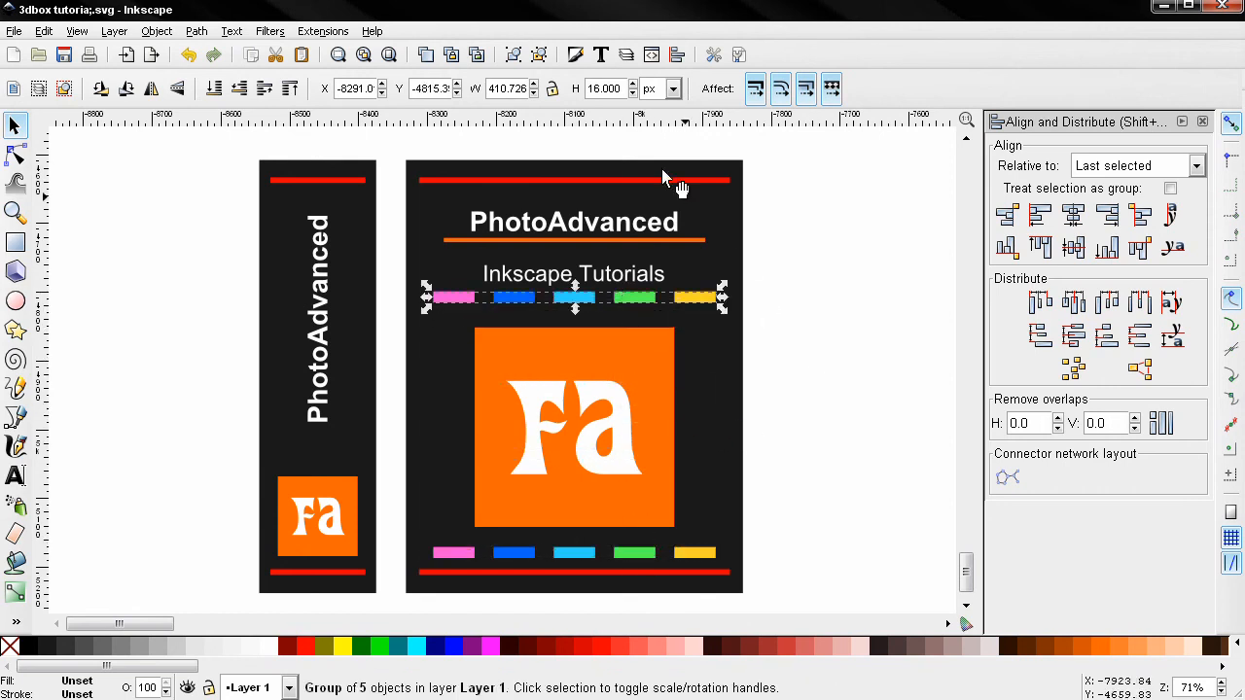
pyautogui.doubleClick(512, 89)
pyautogui.write('195')
pyautogui.press('Return')
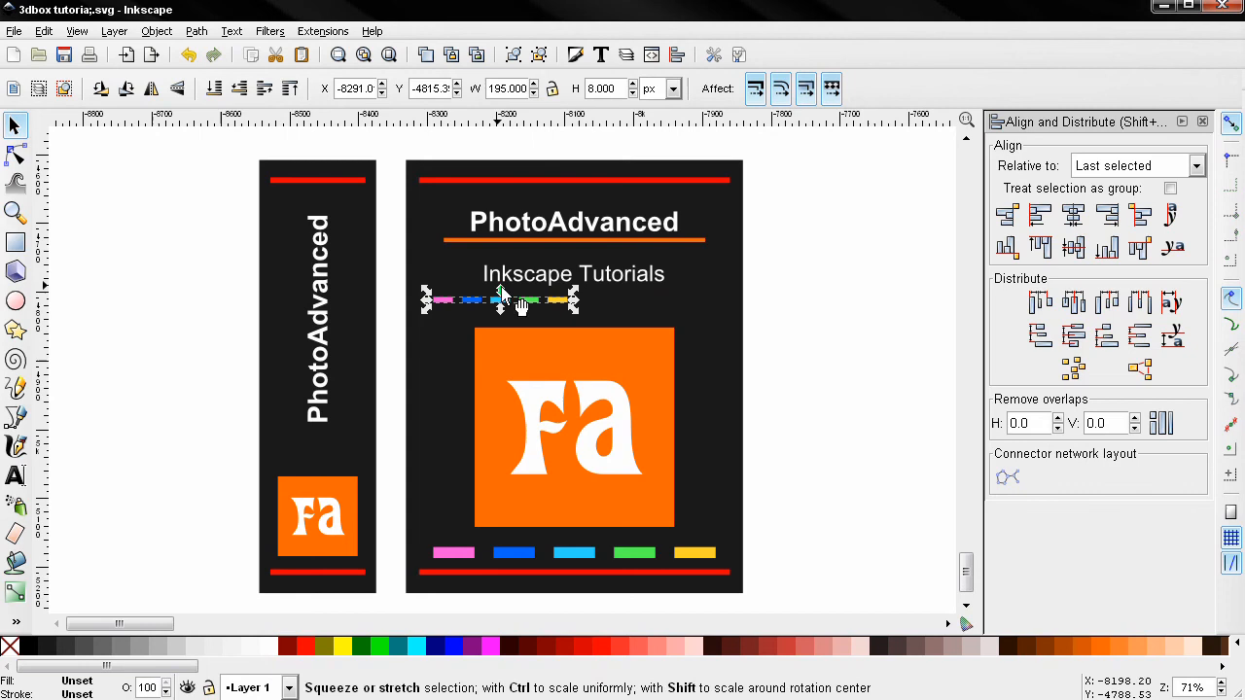
# Centre the small coloured row horizontally on the front panel and move it up closer to the Inkscape Tutorials text.
pyautogui.keyDown('shift'); pyautogui.click(744, 336); pyautogui.keyUp('shift')
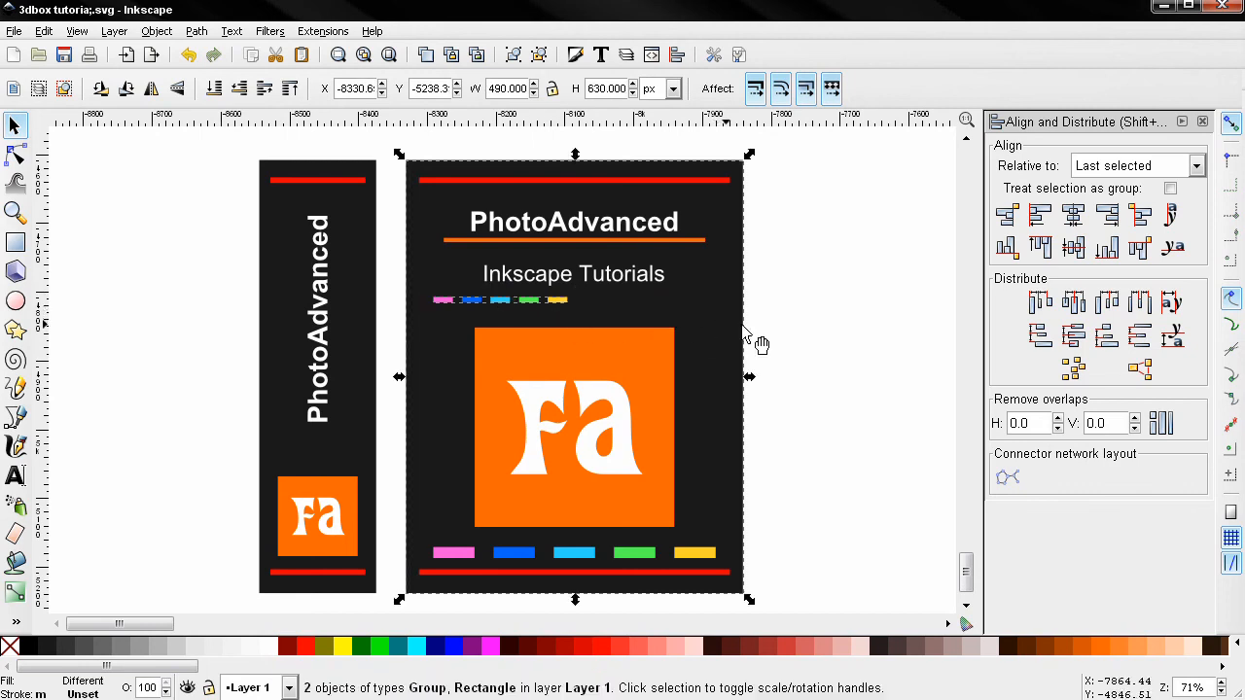
pyautogui.click(1074, 215)
pyautogui.click(831, 309)
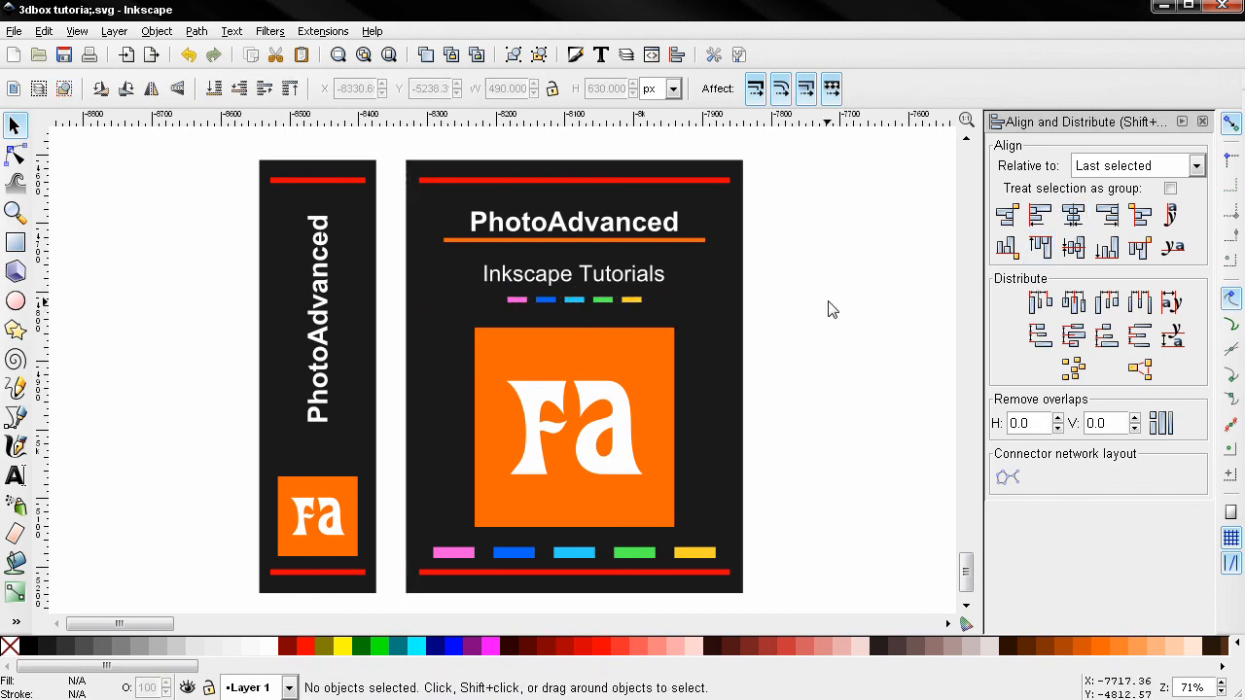
pyautogui.click(601, 303)
pyautogui.moveTo(601, 302); pyautogui.dragTo(601, 294)
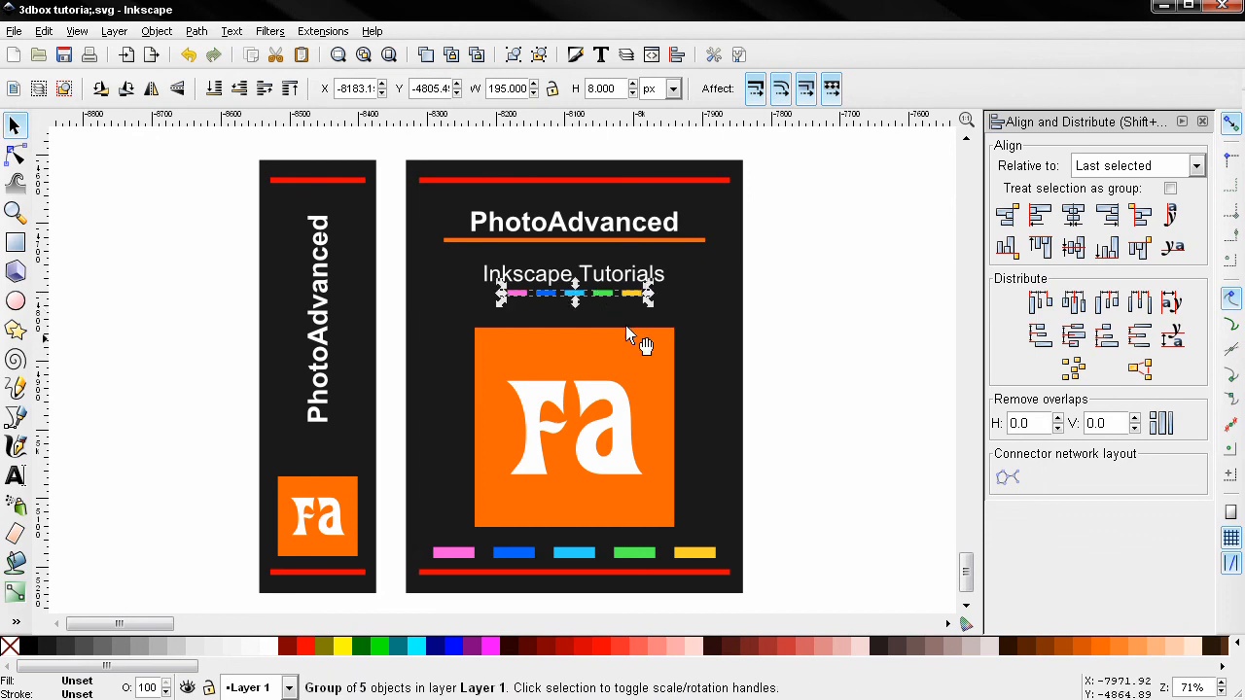
pyautogui.click(805, 357)
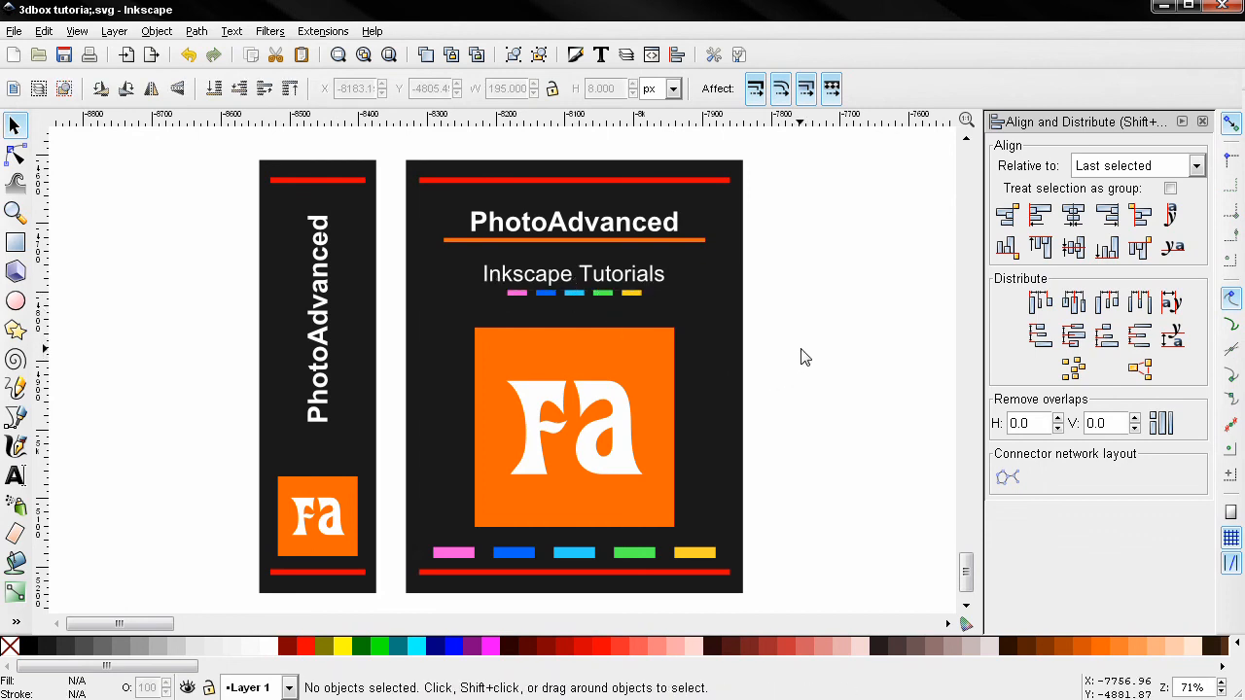
# Duplicate the small coloured row, rotate the copy 90° counter-clockwise and place it left of the vertical PhotoAdvanced title on the side panel.
pyautogui.click(603, 295)
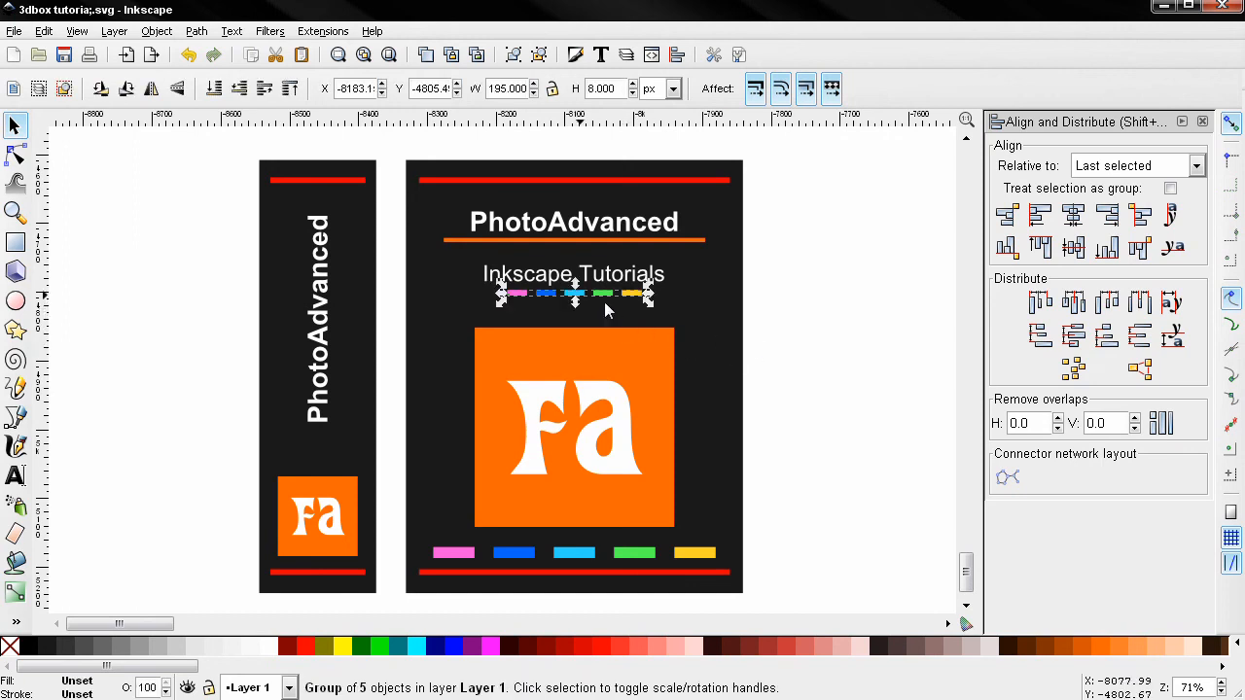
pyautogui.click(101, 93)
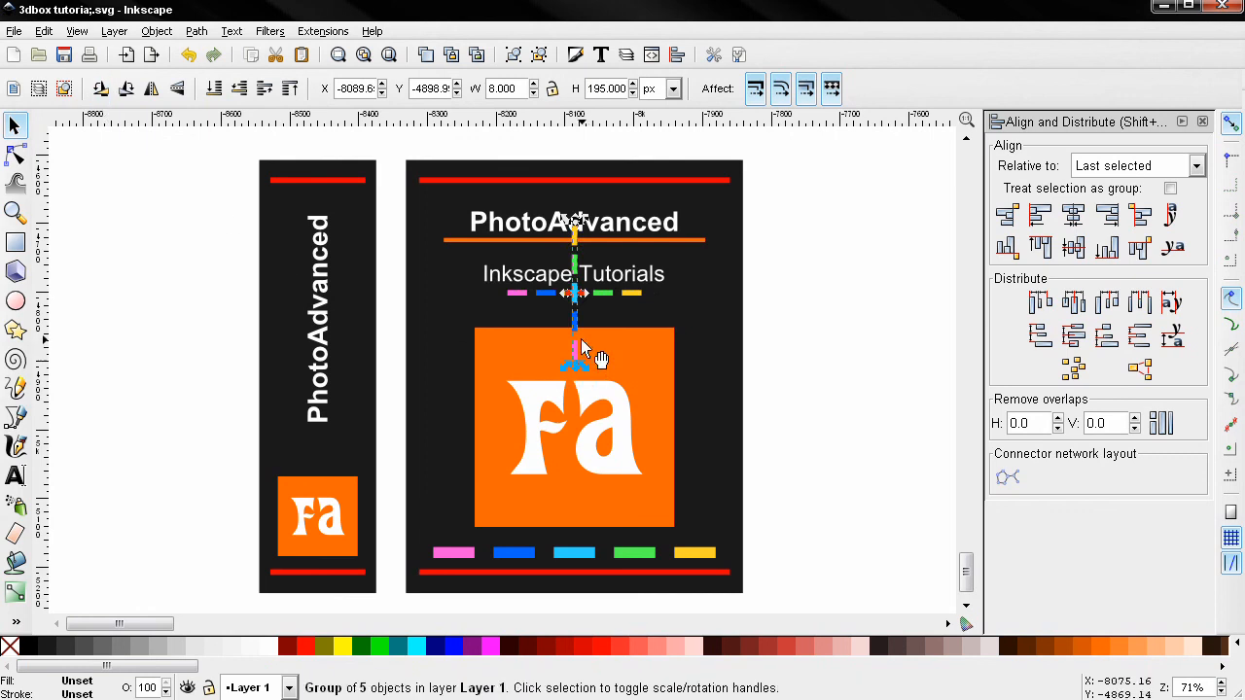
pyautogui.moveTo(574, 331); pyautogui.dragTo(284, 388)
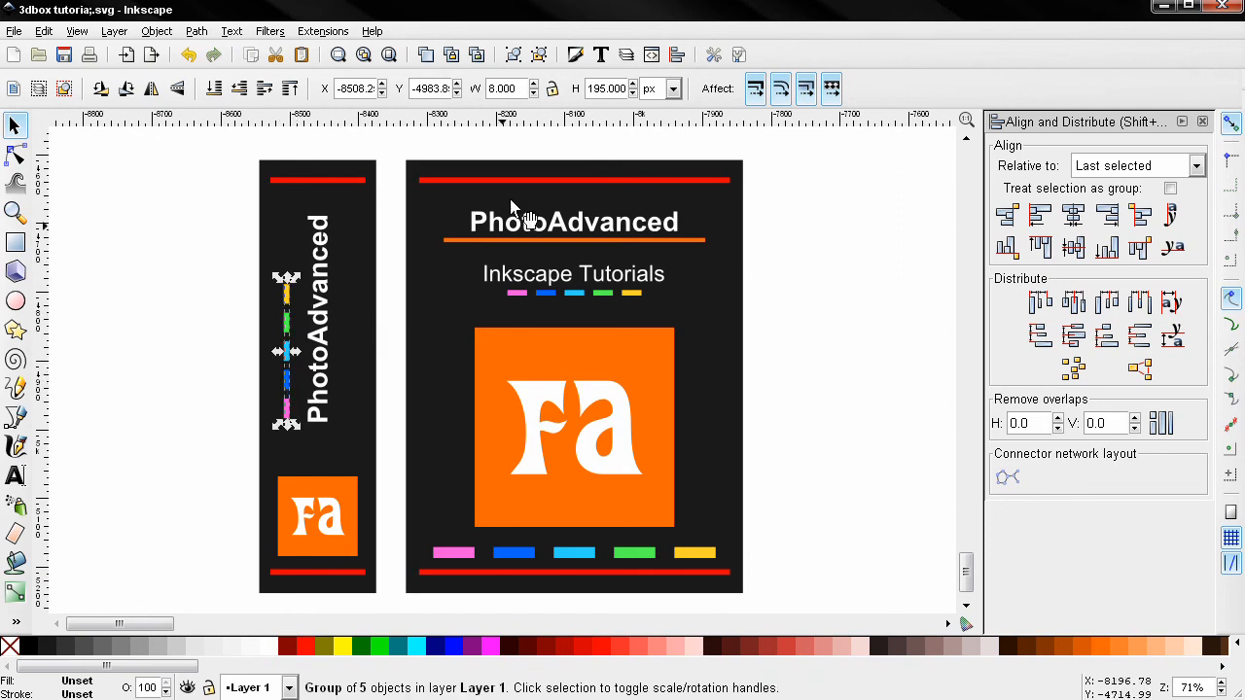
# Set the vertical coloured strip's width to 10 px and its height to 253 px.
pyautogui.write('10')
pyautogui.moveTo(623, 87); pyautogui.dragTo(606, 87)
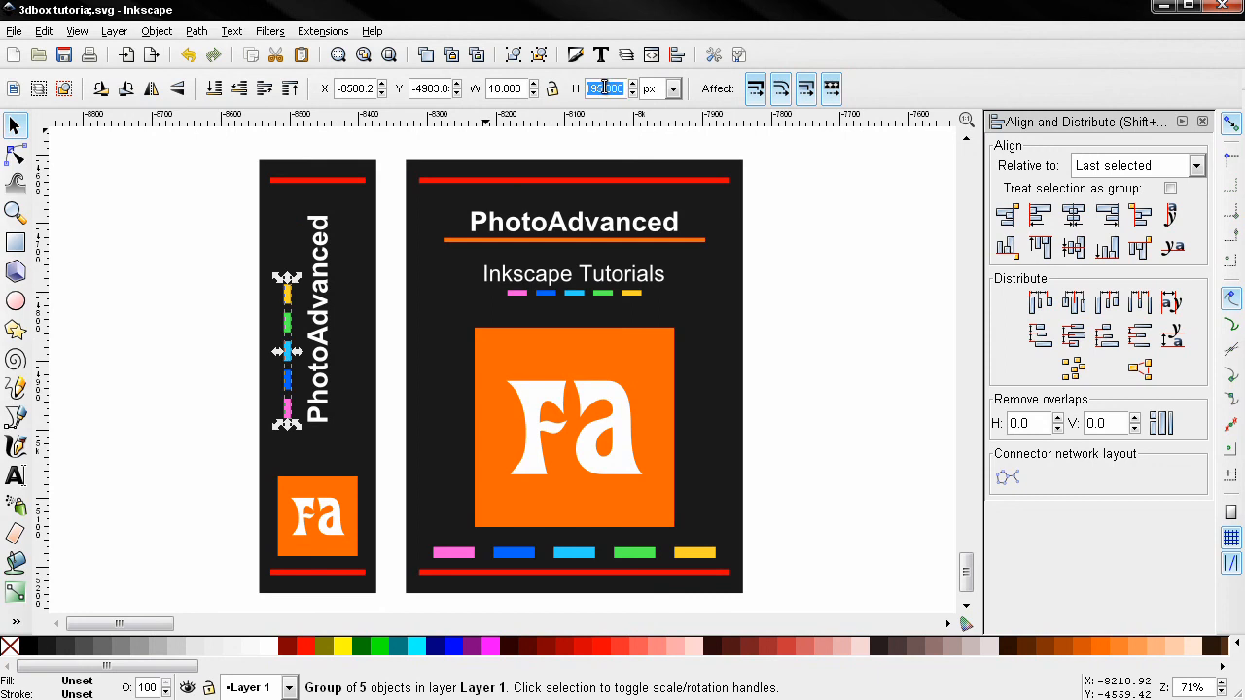
pyautogui.write('253')
pyautogui.press('Return')
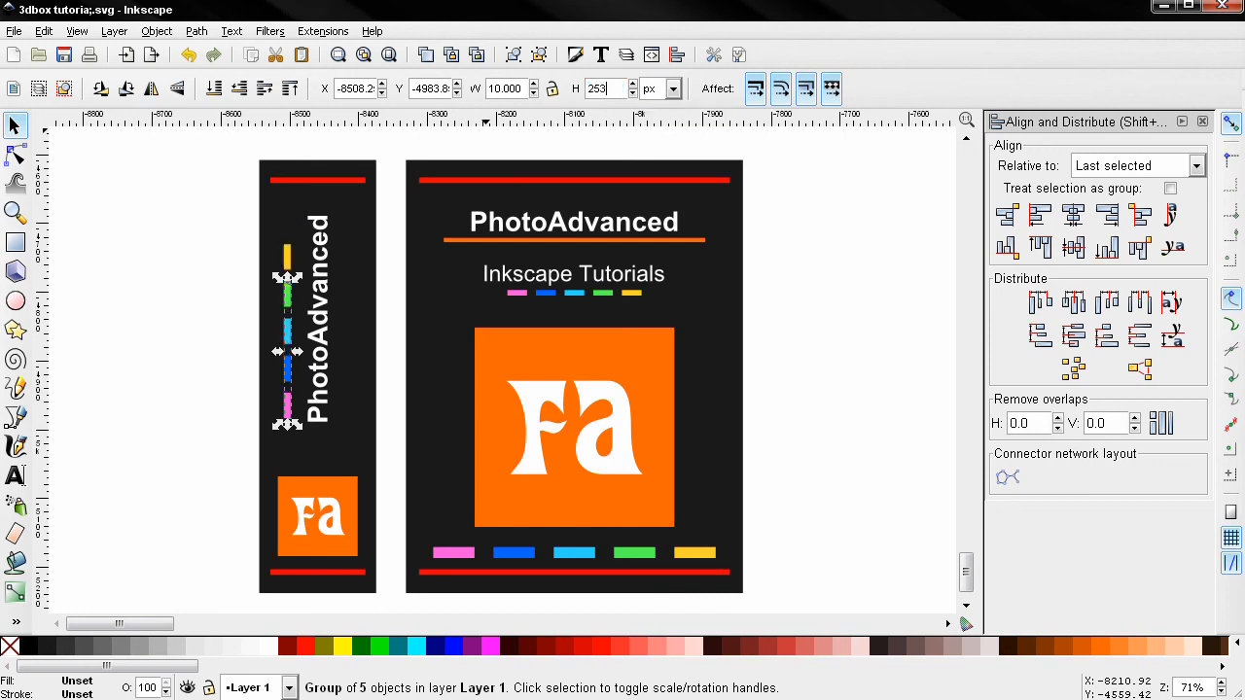
# Duplicate the vertical strip to the right of the side title, lower the title slightly and stagger the strips with the left one higher.
pyautogui.moveTo(287, 342); pyautogui.dragTo(356, 292)
pyautogui.click(173, 393)
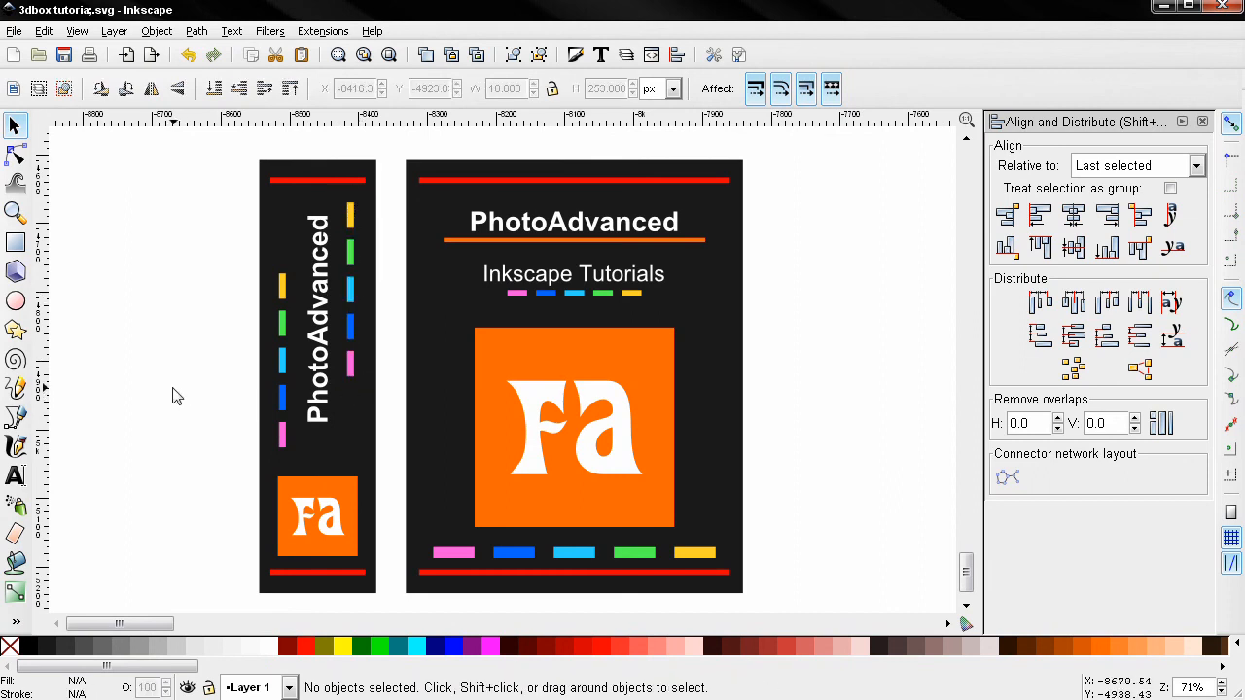
pyautogui.click(331, 362)
pyautogui.moveTo(322, 350); pyautogui.dragTo(285, 305)
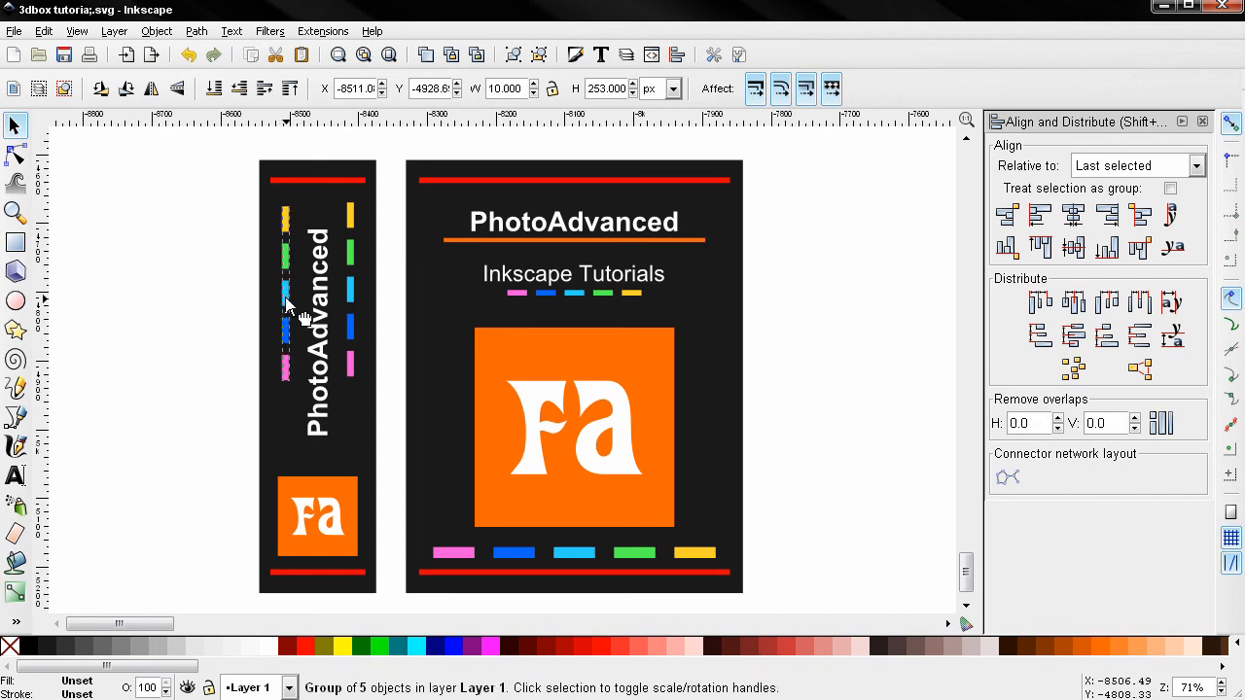
pyautogui.moveTo(352, 340); pyautogui.dragTo(347, 416)
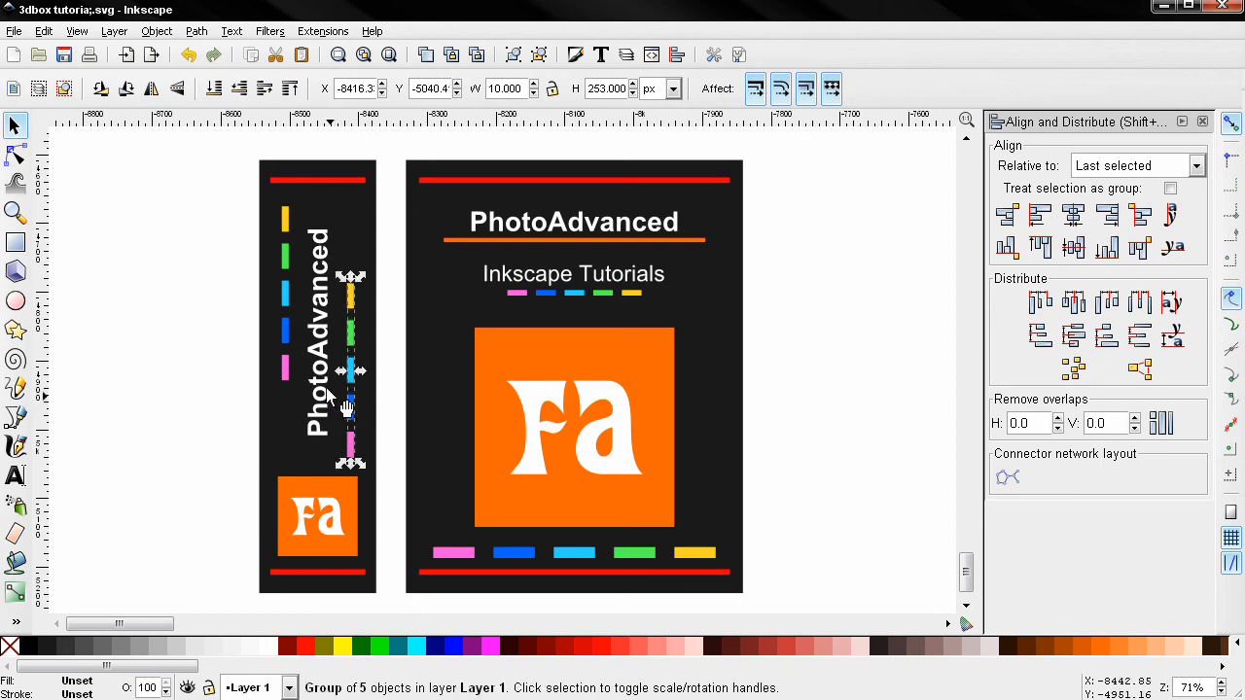
# Flip the coloured strip right of the side title vertically so its pink rectangle is uppermost, and deselect it.
pyautogui.click(177, 88)
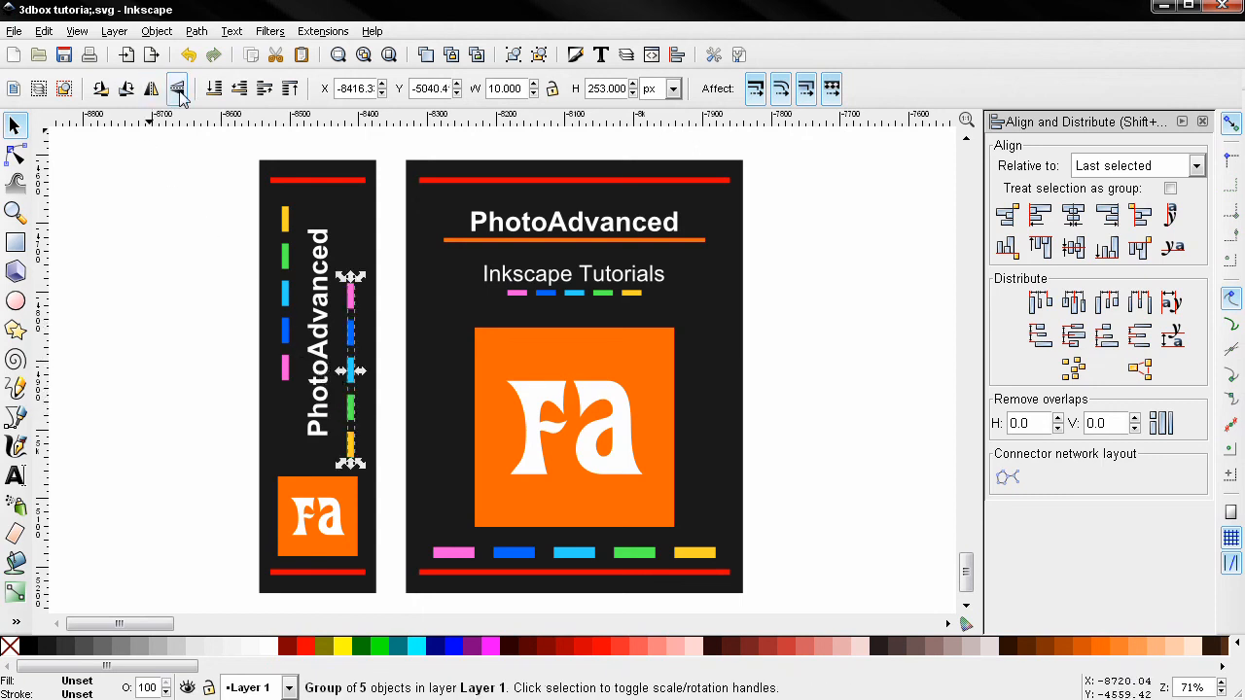
pyautogui.click(207, 328)
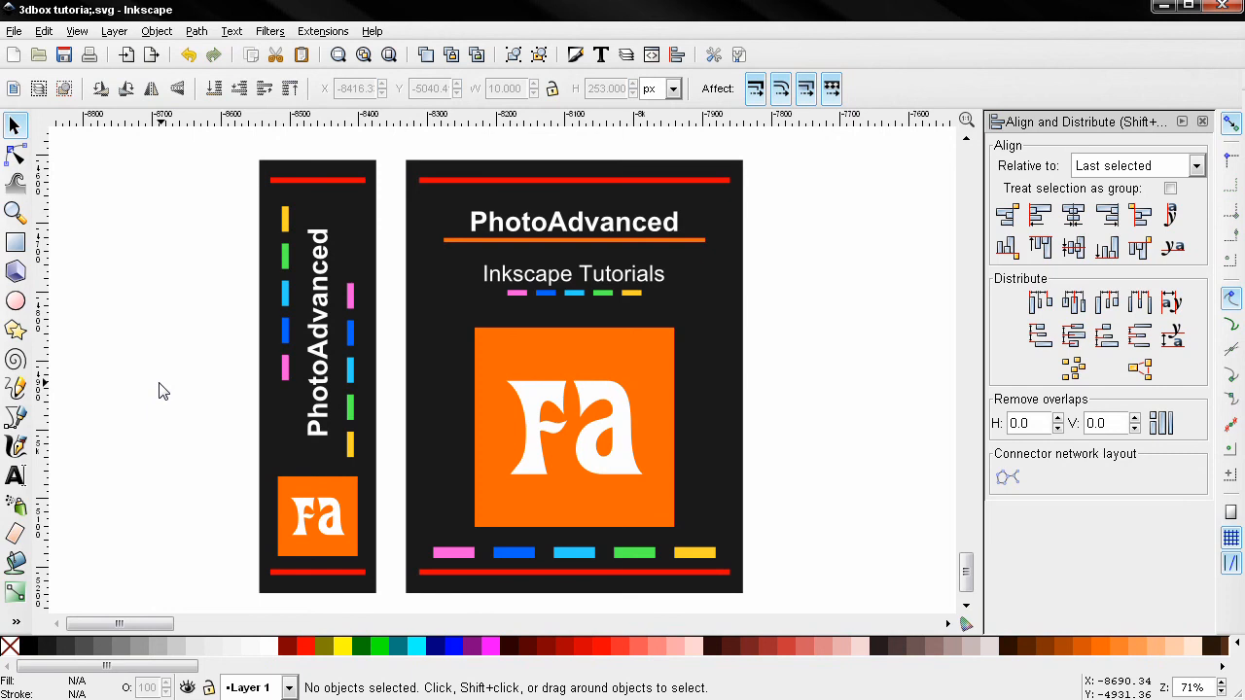
pyautogui.moveTo(165, 389); pyautogui.dragTo(157, 385)
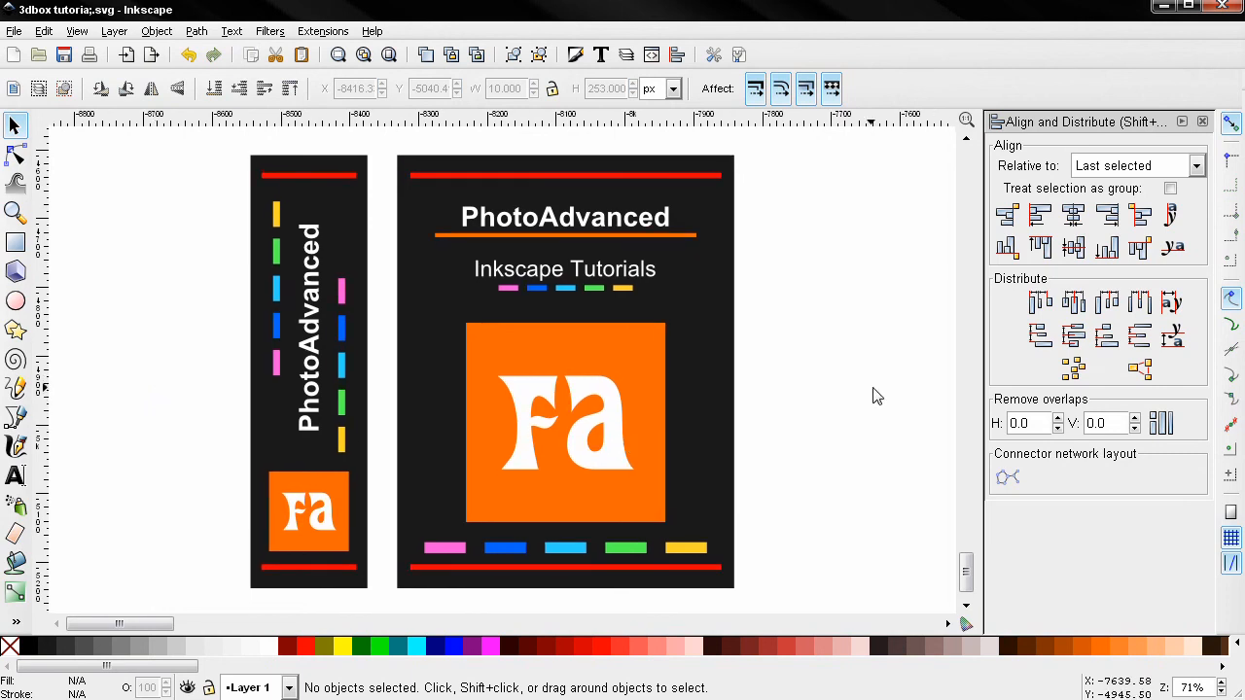